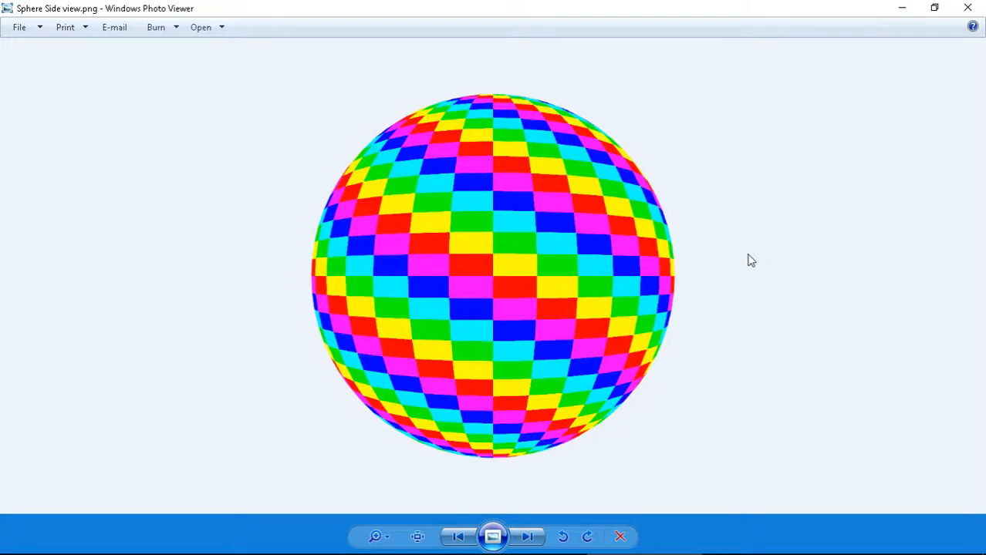
# - Compare the Sphere Side view.png and Sphere Top view.png renders by alternating between them, and close the image viewer
pyautogui.press('Right')
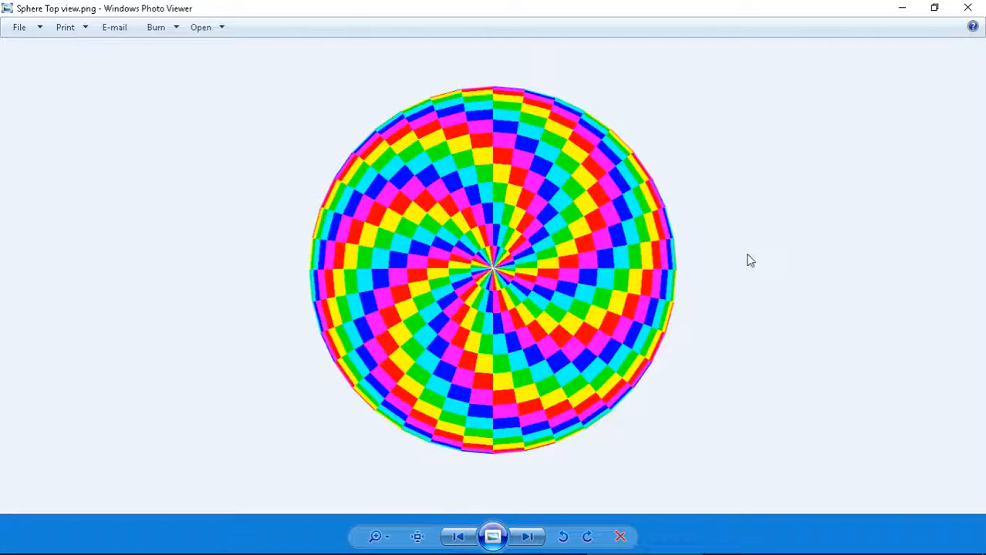
pyautogui.press('Left')
pyautogui.press('Right')
pyautogui.press('Left')
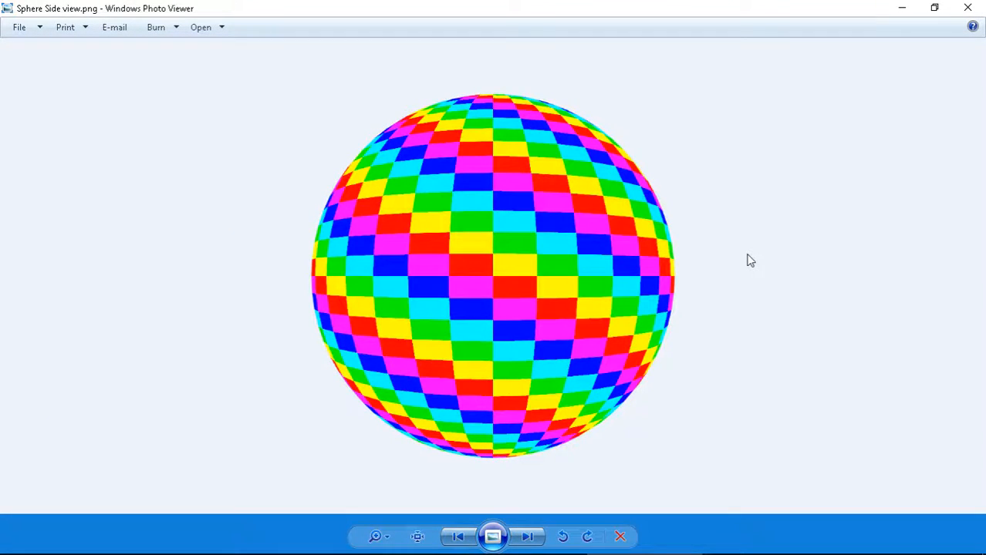
pyautogui.press('Right')
pyautogui.press('Left')
pyautogui.press('Right')
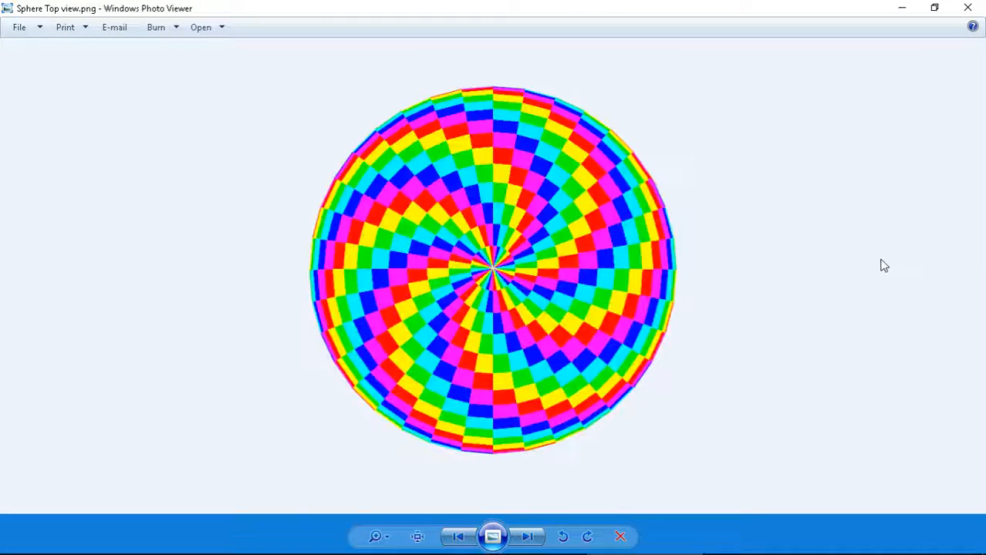
pyautogui.press('Left')
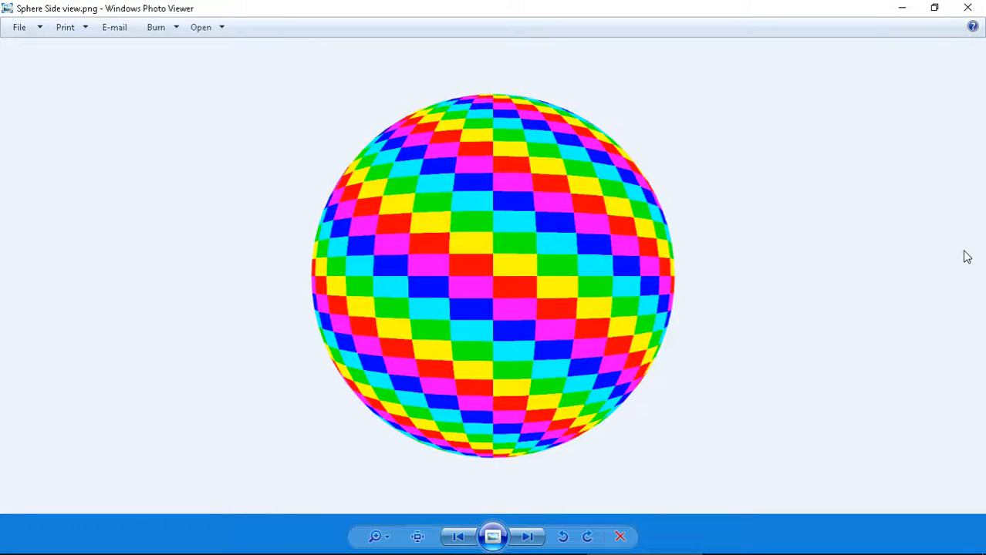
pyautogui.press('Right')
pyautogui.press('Left')
pyautogui.click(967, 7)
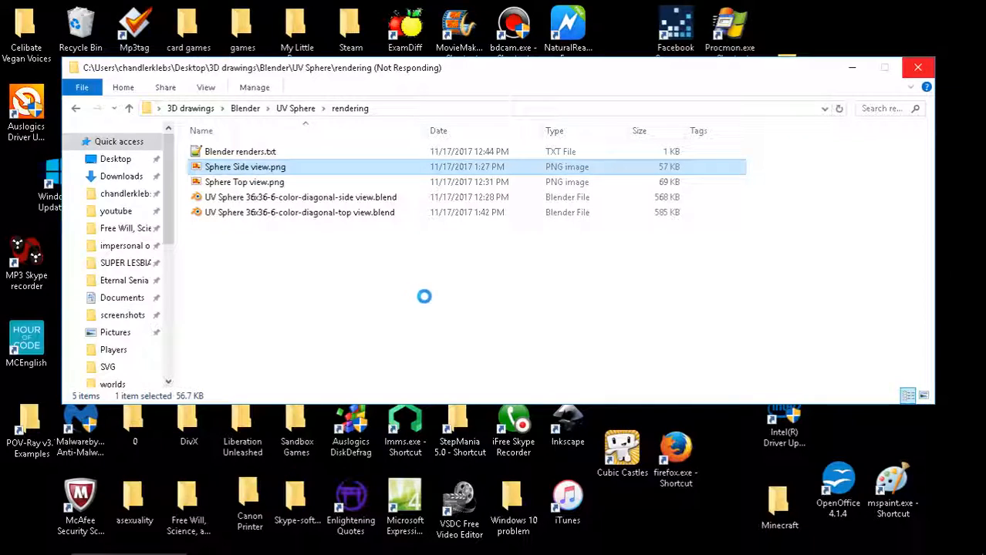
# - Check the image dimensions of Sphere Side view.png in its detailed file properties, and close them without changes
pyautogui.rightClick(506, 305)
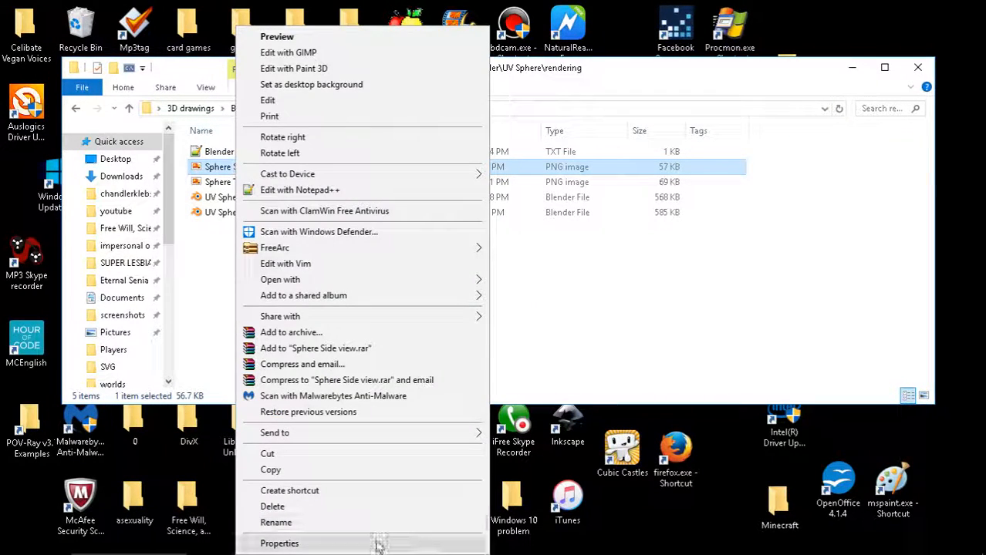
pyautogui.click(378, 540)
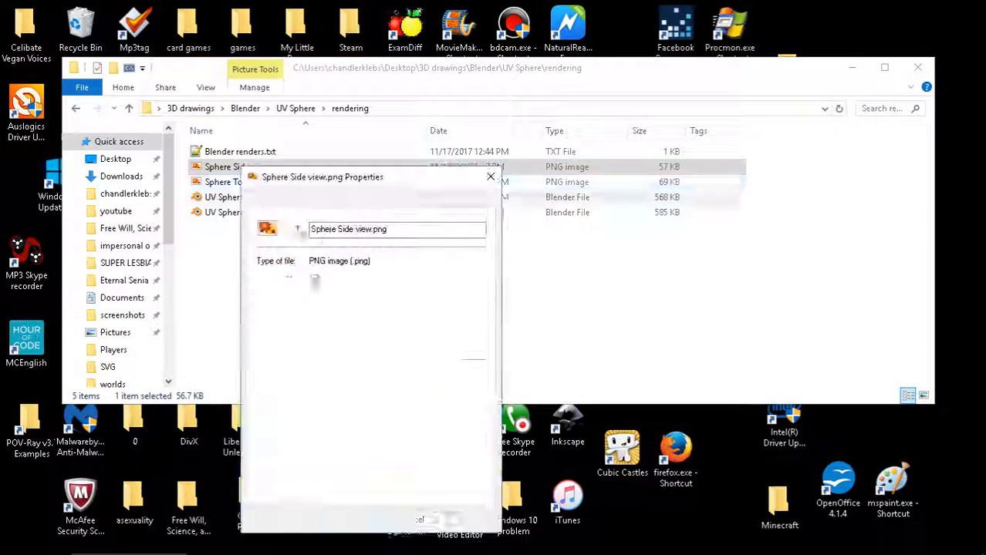
pyautogui.click(334, 201)
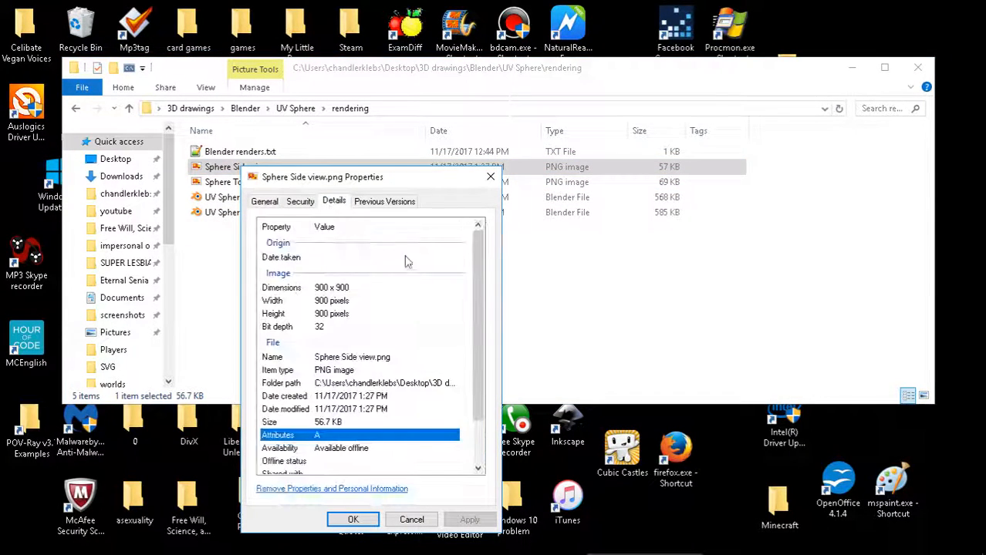
pyautogui.scroll(-2, 430, 315)
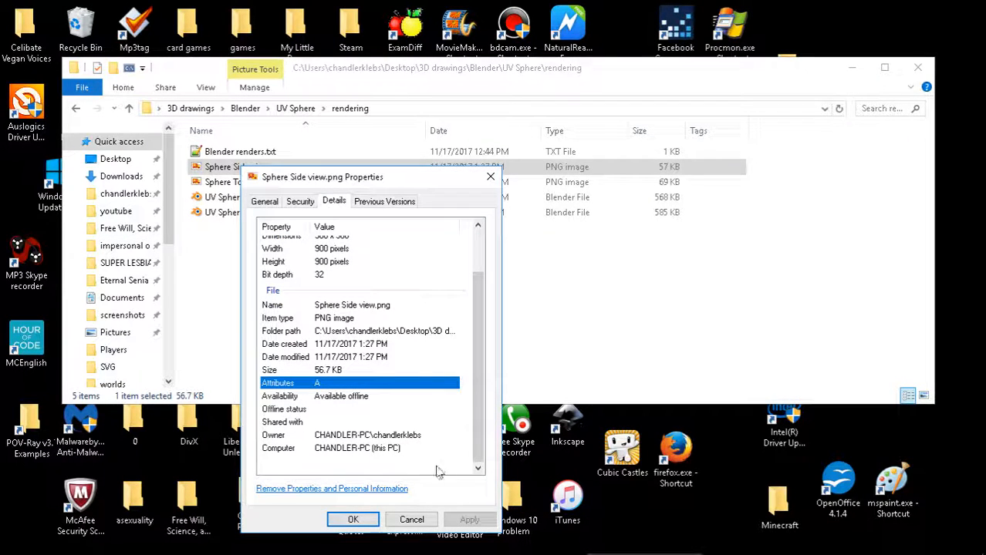
pyautogui.click(411, 520)
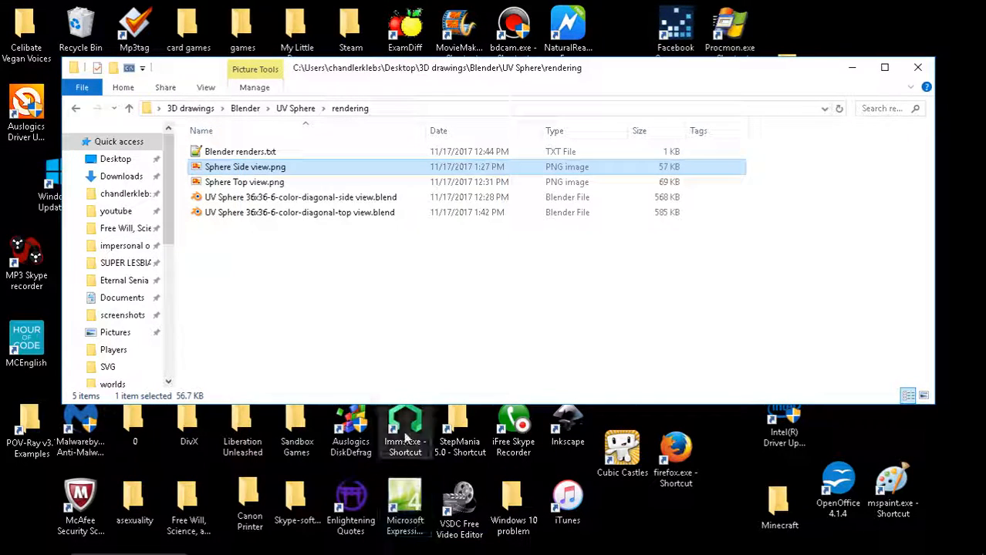
# - Check the image dimensions of Sphere Top view.png in its detailed file properties, and close them without changes
pyautogui.rightClick(262, 184)
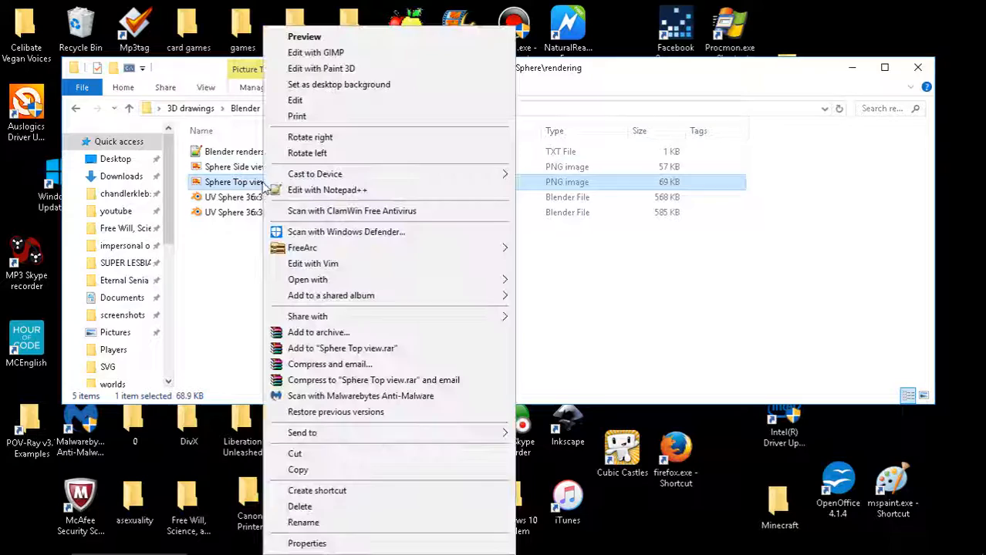
pyautogui.click(346, 544)
pyautogui.click(360, 215)
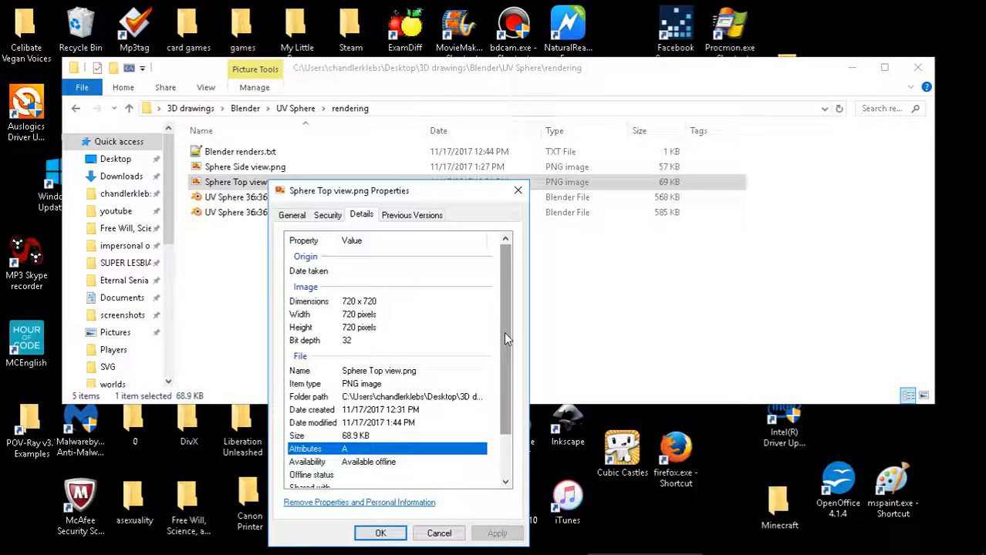
pyautogui.click(438, 533)
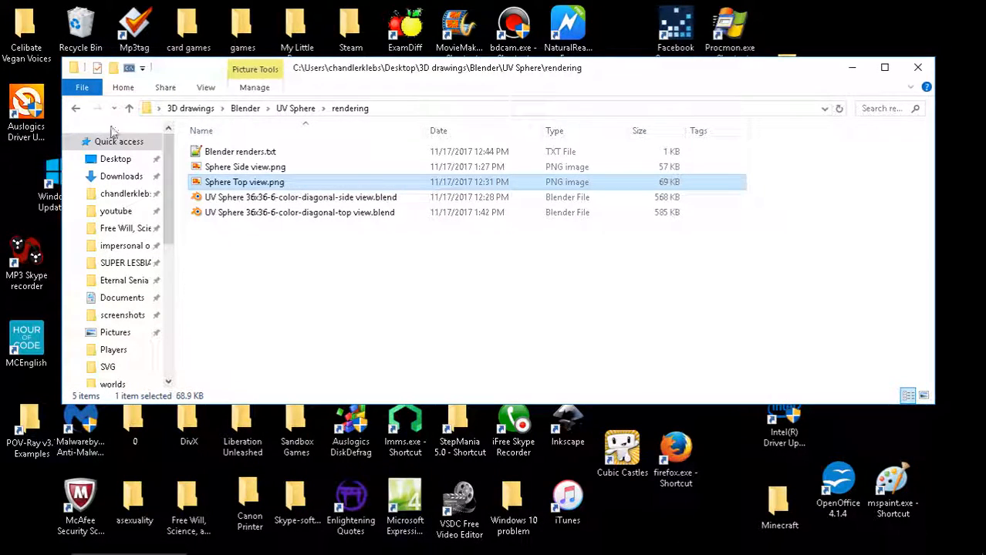
# - Open UV Sphere 36x36-2-color-vertical.blend from the parent UV Sphere folder, examine its stripes from the side and pole, and close it
pyautogui.click(129, 109)
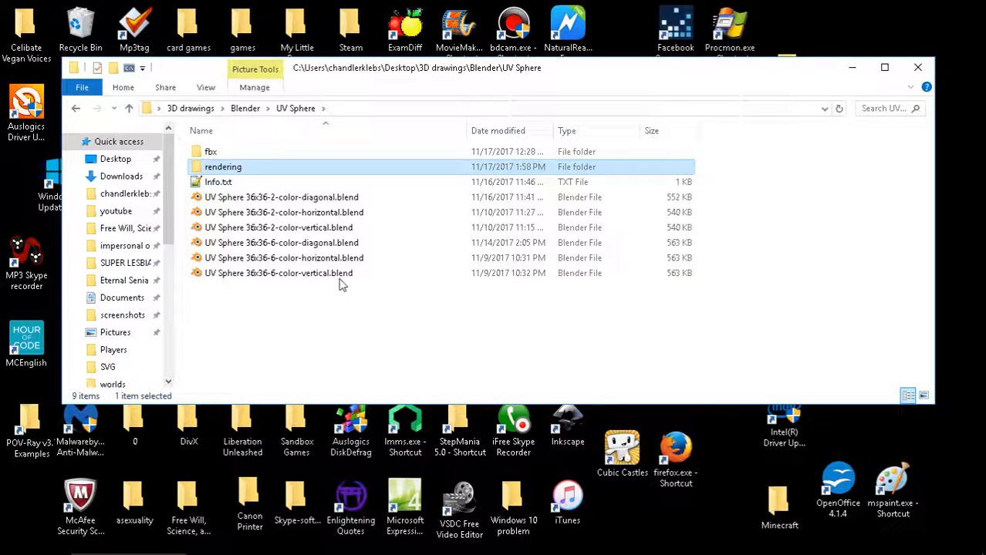
pyautogui.doubleClick(322, 232)
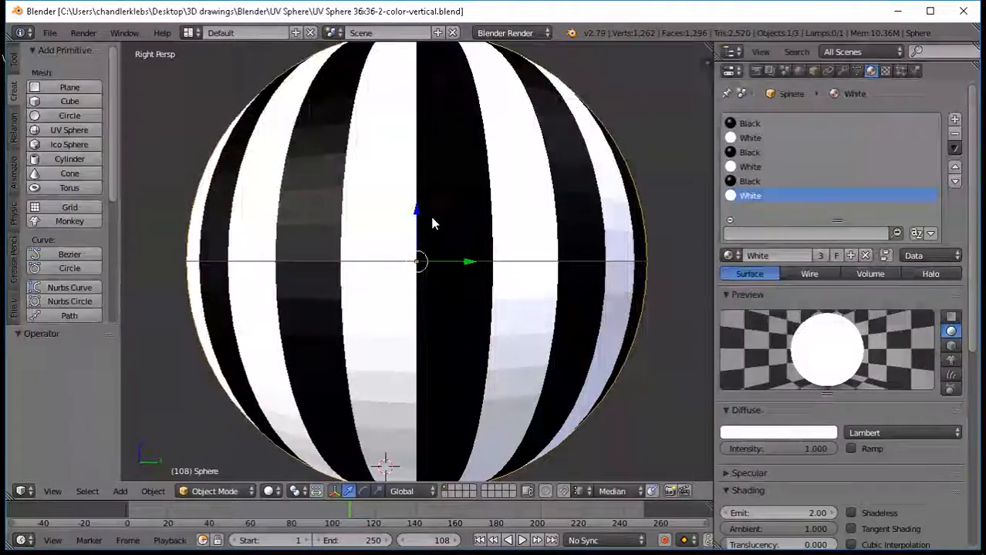
pyautogui.scroll(-3, 430, 213)
pyautogui.scroll(-1, 598, 212)
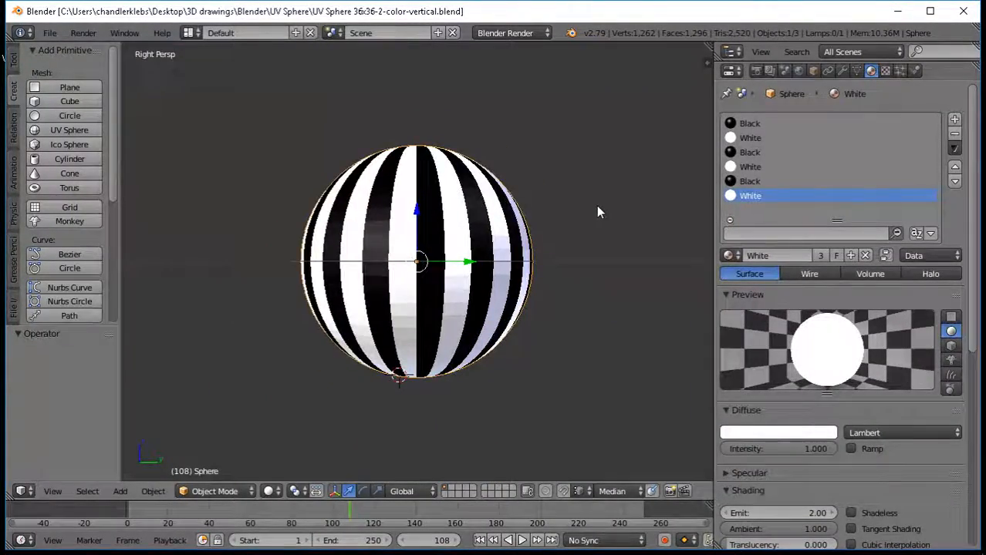
pyautogui.moveTo(596, 205); pyautogui.dragTo(521, 390, button='middle')
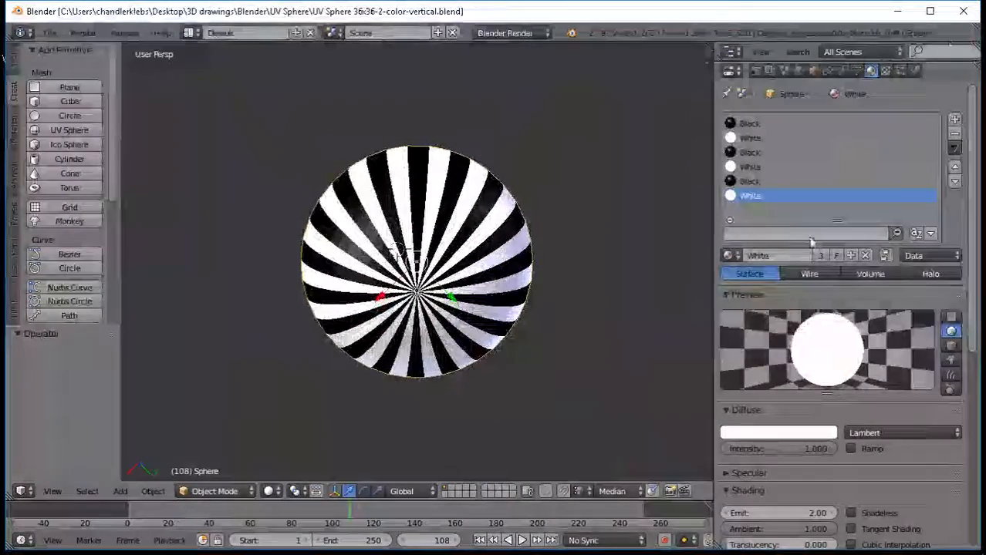
pyautogui.click(964, 11)
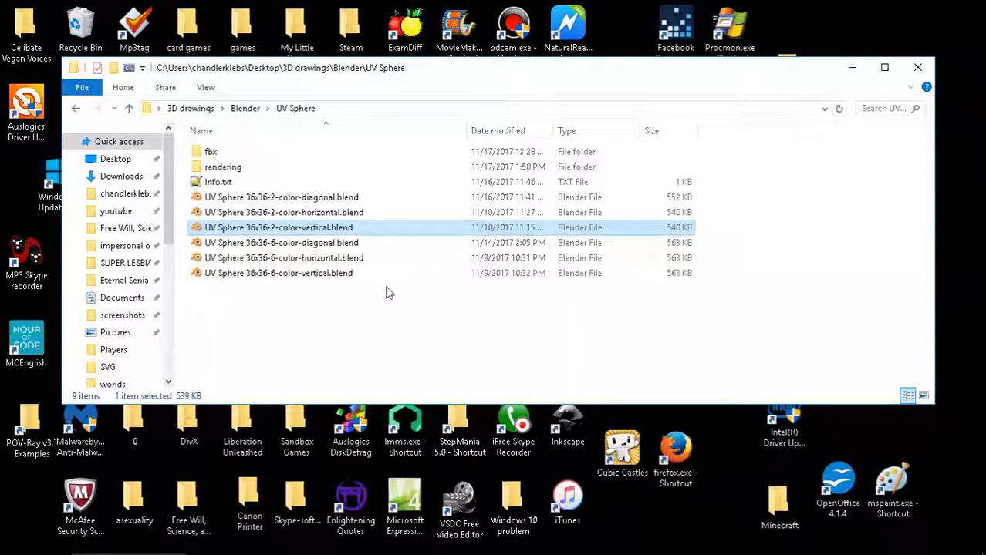
# - Open UV Sphere 36x36-2-color-diagonal.blend in Blender and examine the checkered sphere from its side and pole
pyautogui.click(323, 198)
pyautogui.doubleClick(323, 198)
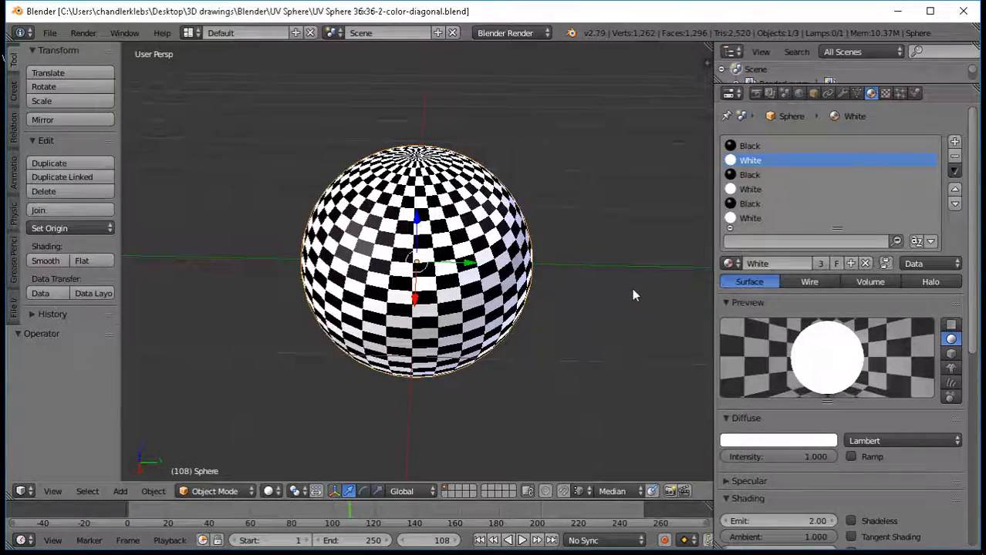
pyautogui.moveTo(620, 276); pyautogui.dragTo(590, 194, button='middle')
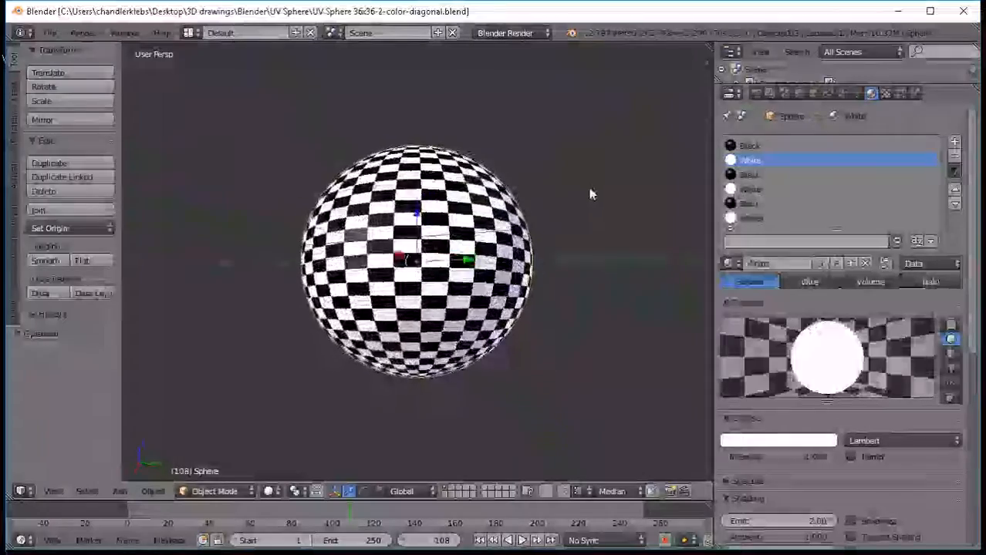
pyautogui.moveTo(610, 328); pyautogui.dragTo(619, 379, button='middle')
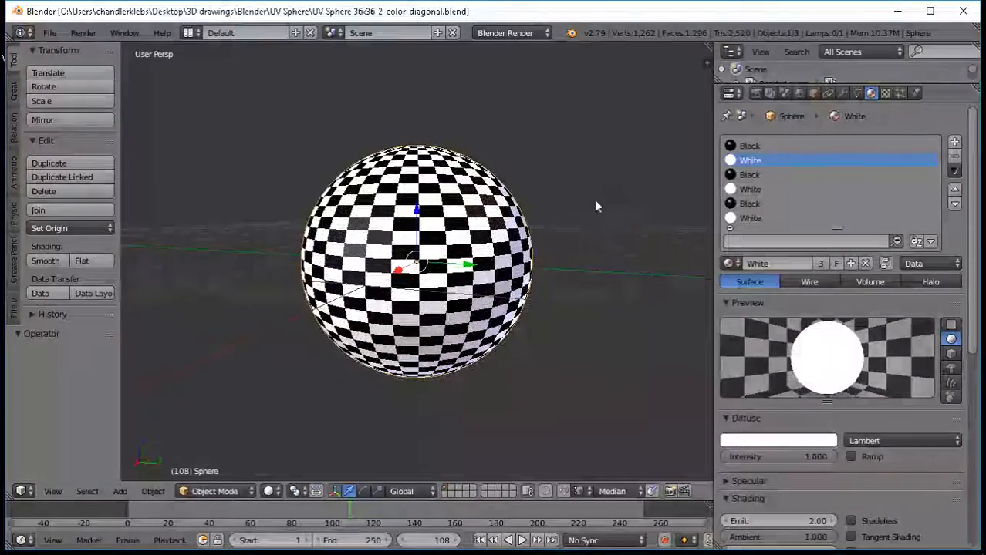
pyautogui.moveTo(591, 200); pyautogui.dragTo(647, 322, button='middle')
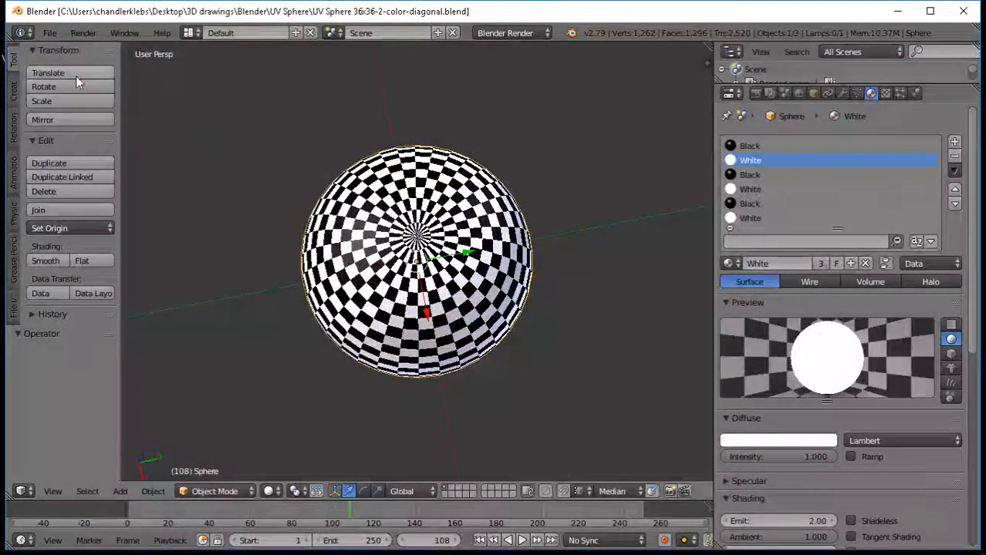
# - Save the file under the same name, UV Sphere 36x36-2-color-diagonal.blend, in the rendering subfolder
pyautogui.click(50, 35)
pyautogui.click(103, 158)
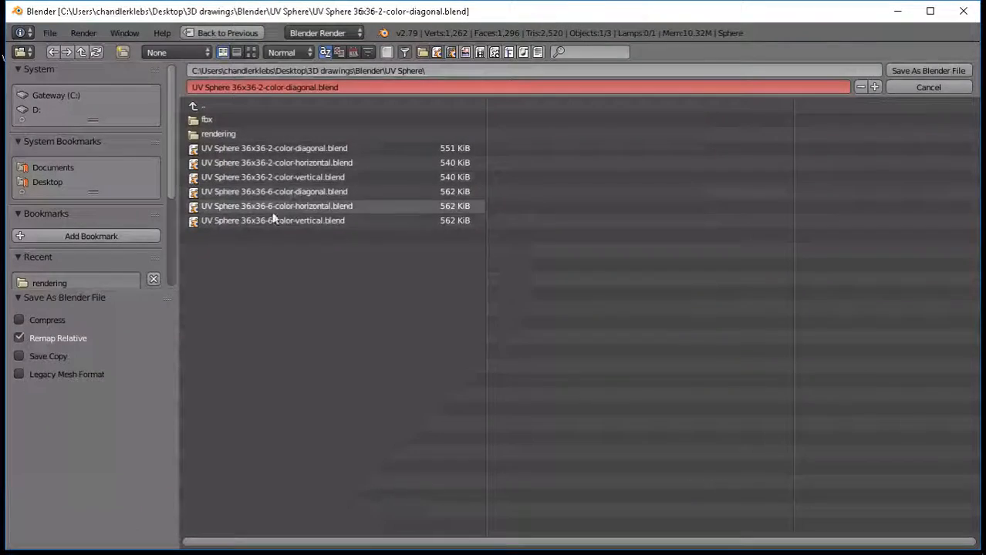
pyautogui.click(264, 133)
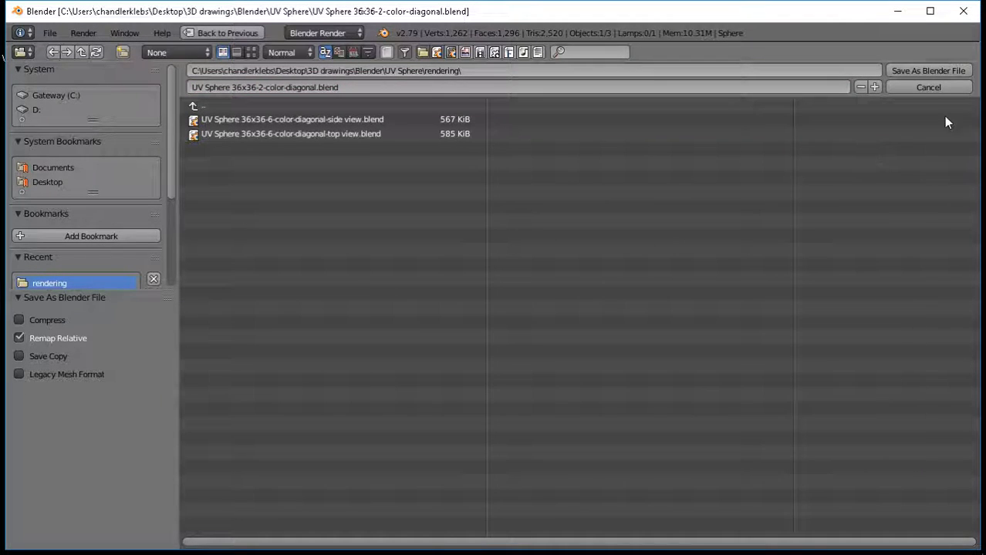
pyautogui.click(932, 71)
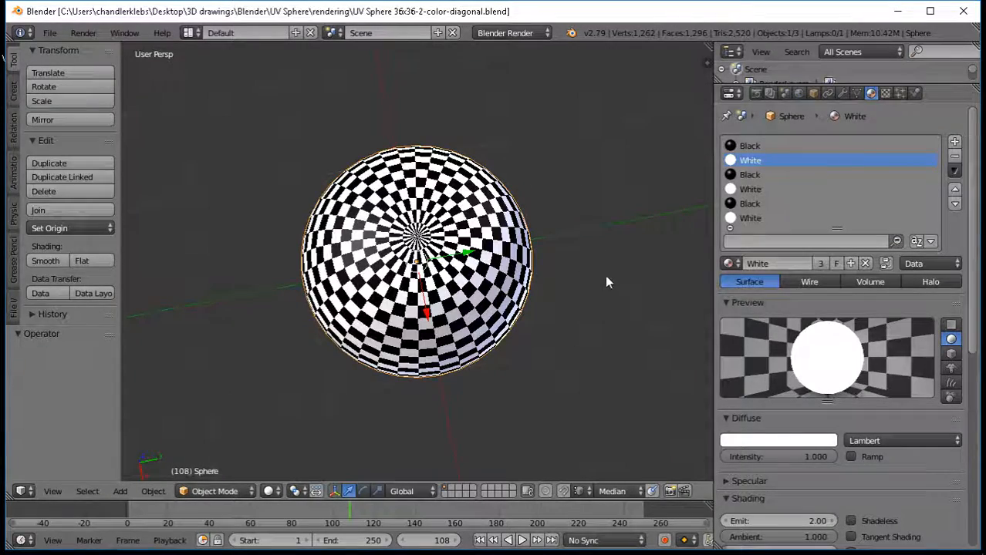
# - Render a still image of the checkered sphere, inspect the result up close, and return to the 3D view
pyautogui.moveTo(238, 155); pyautogui.dragTo(302, 114, button='middle')
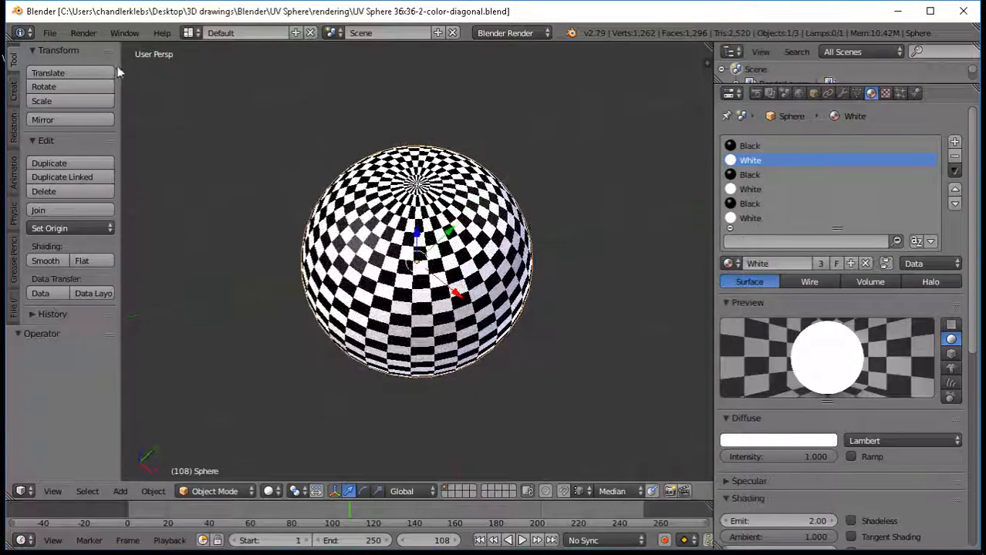
pyautogui.click(89, 34)
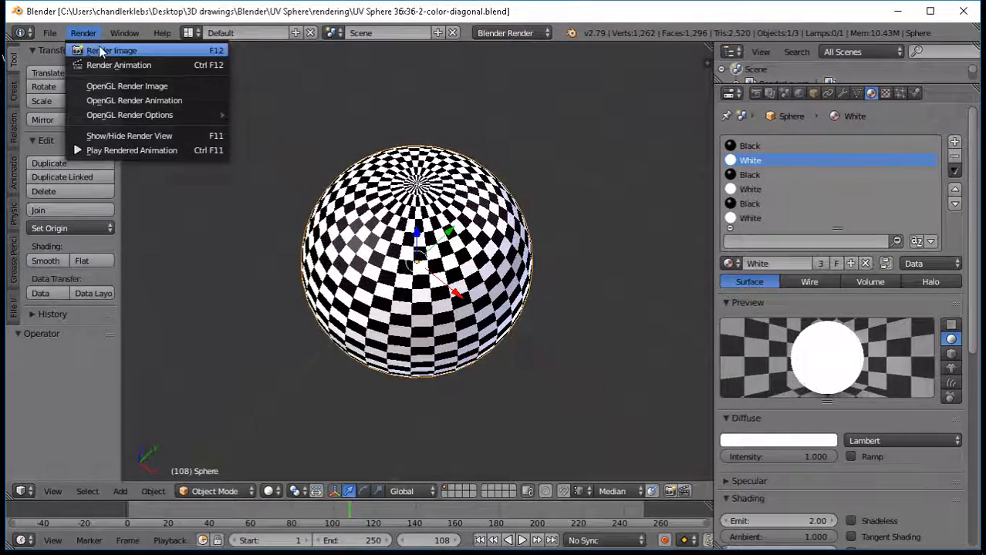
pyautogui.click(108, 51)
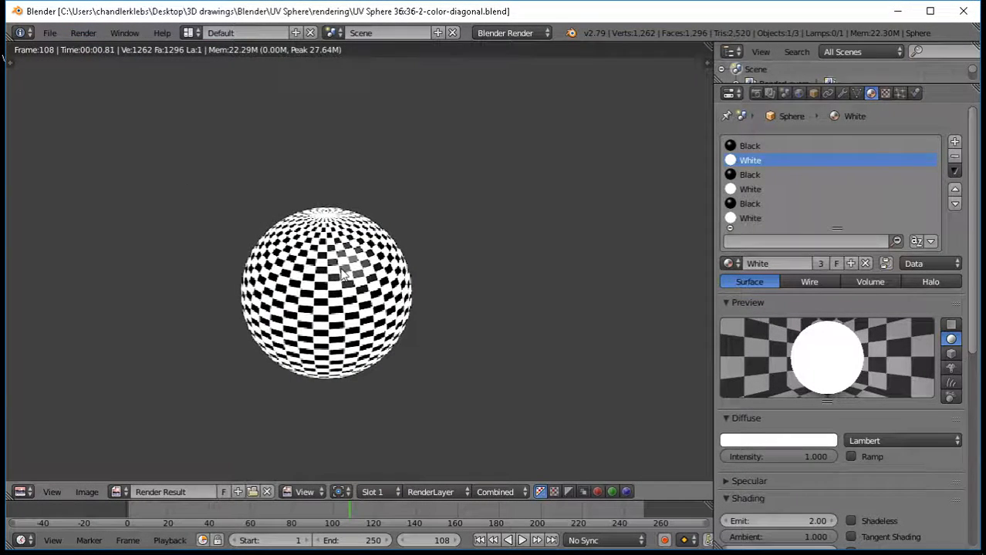
pyautogui.moveTo(346, 272); pyautogui.dragTo(409, 269, button='middle')
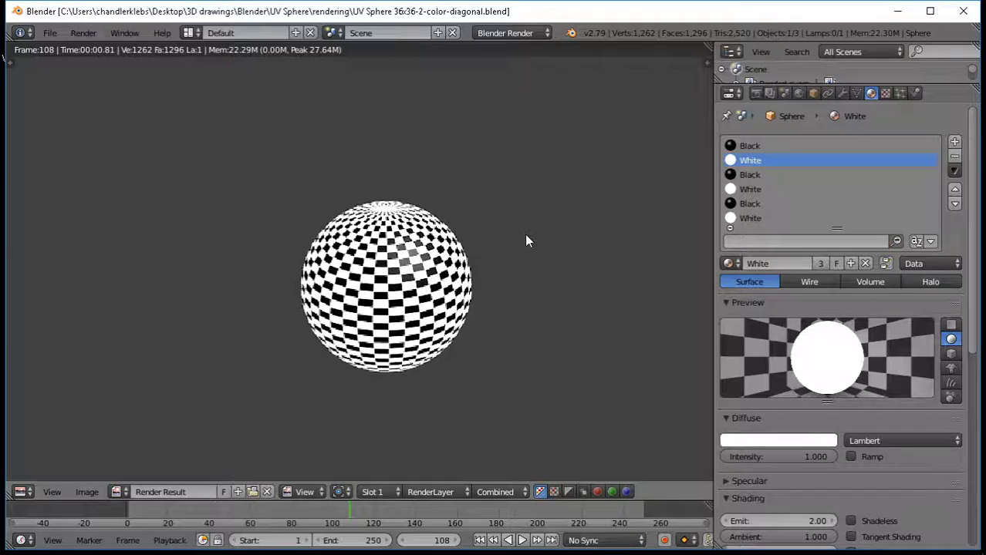
pyautogui.moveTo(363, 274); pyautogui.dragTo(438, 288)
pyautogui.scroll(3, 428, 274)
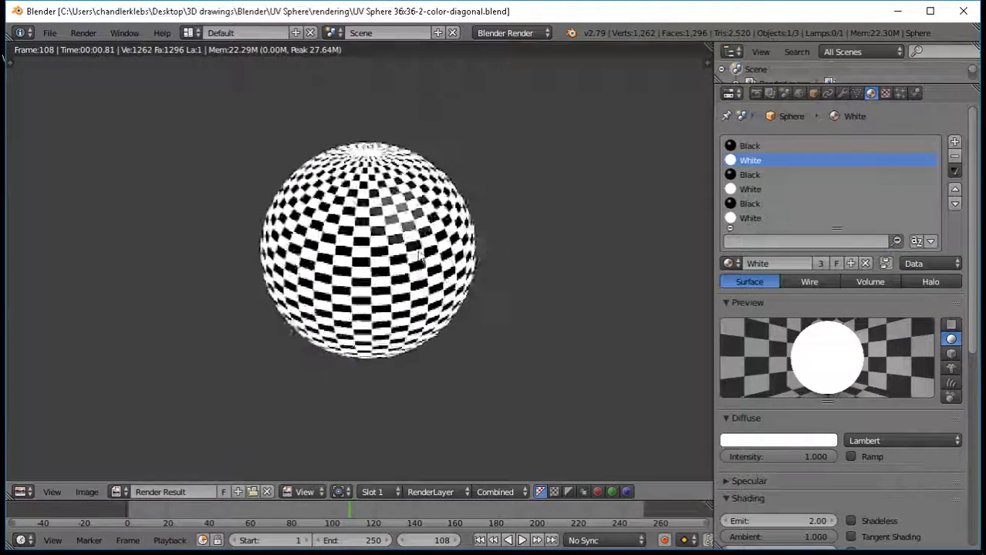
pyautogui.press('Escape')
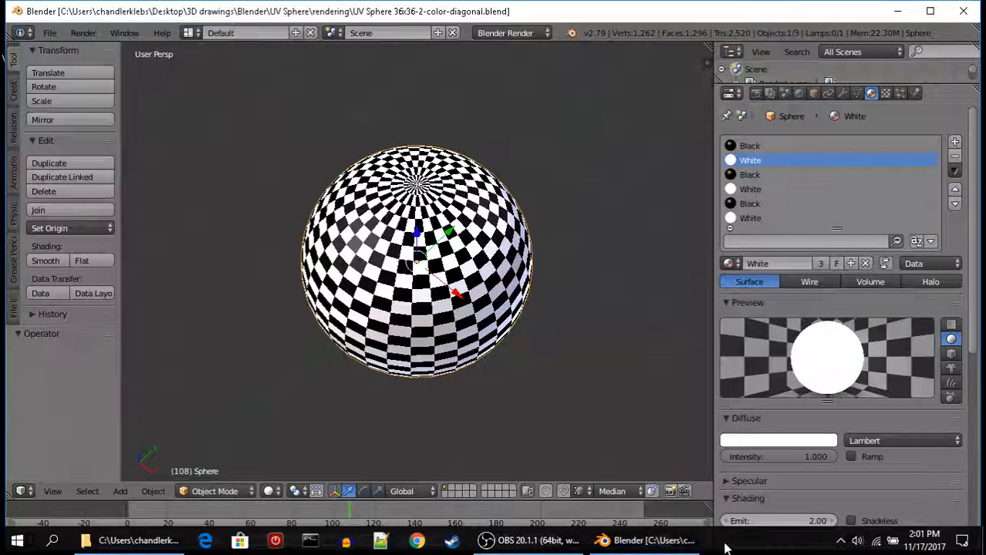
pyautogui.click(534, 540)
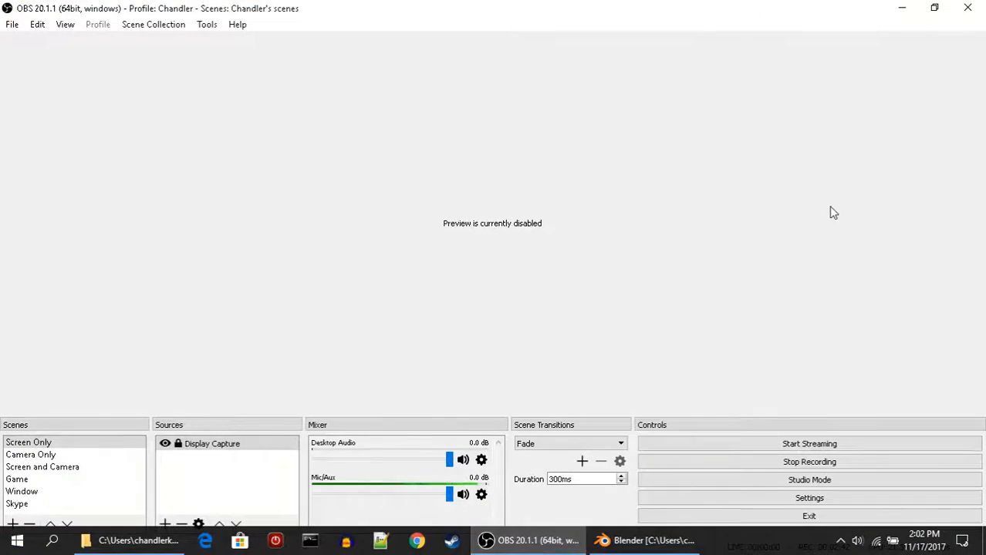
pyautogui.click(900, 10)
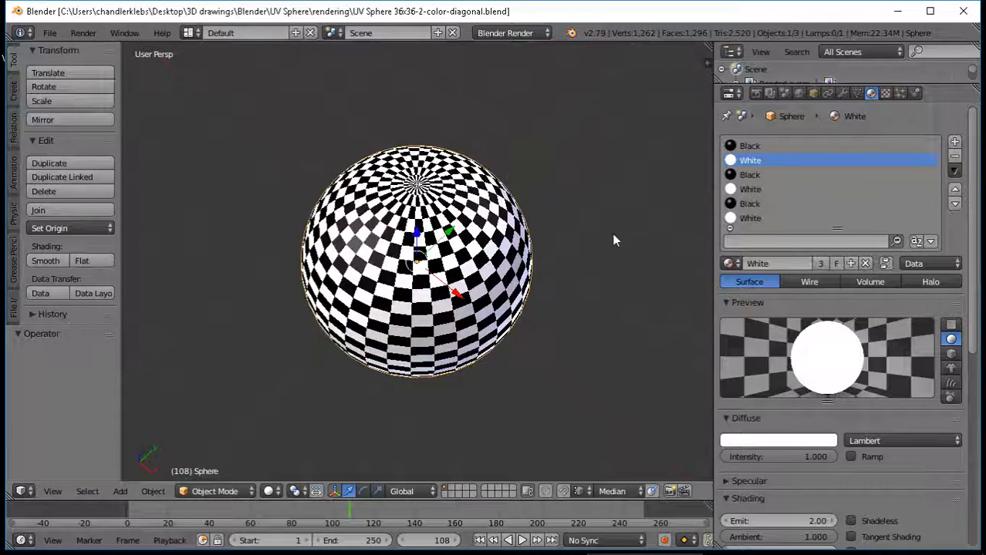
# - Check the camera's framing and move the camera closer to the sphere, by about X -1.2, Y 4.8, Z -3.1
pyautogui.scroll(-6, 612, 235)
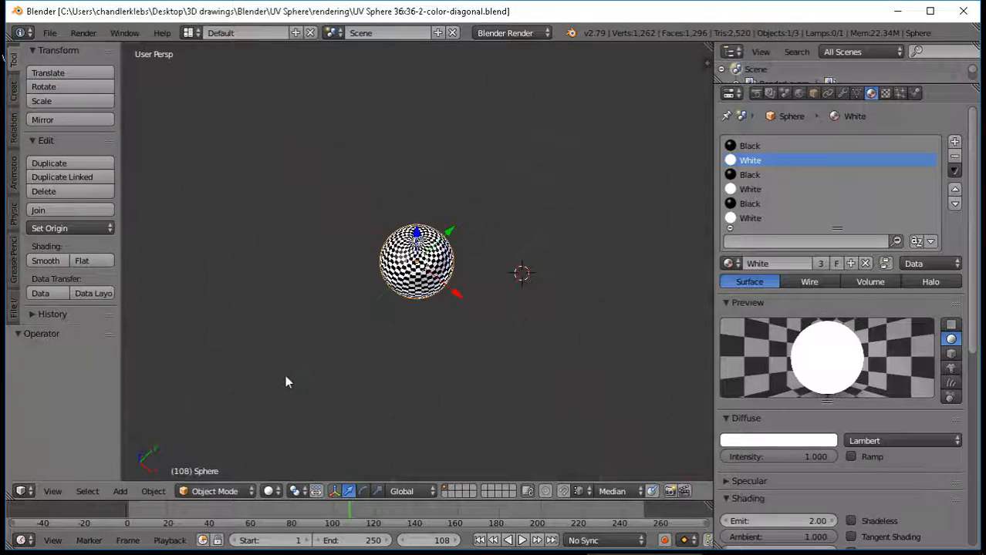
pyautogui.scroll(-4, 272, 369)
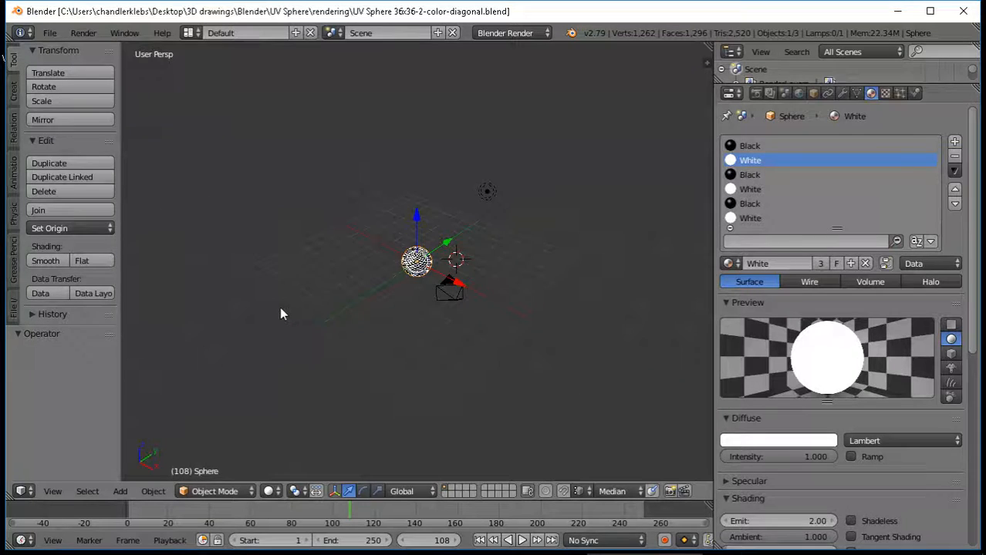
pyautogui.press('KP_0')
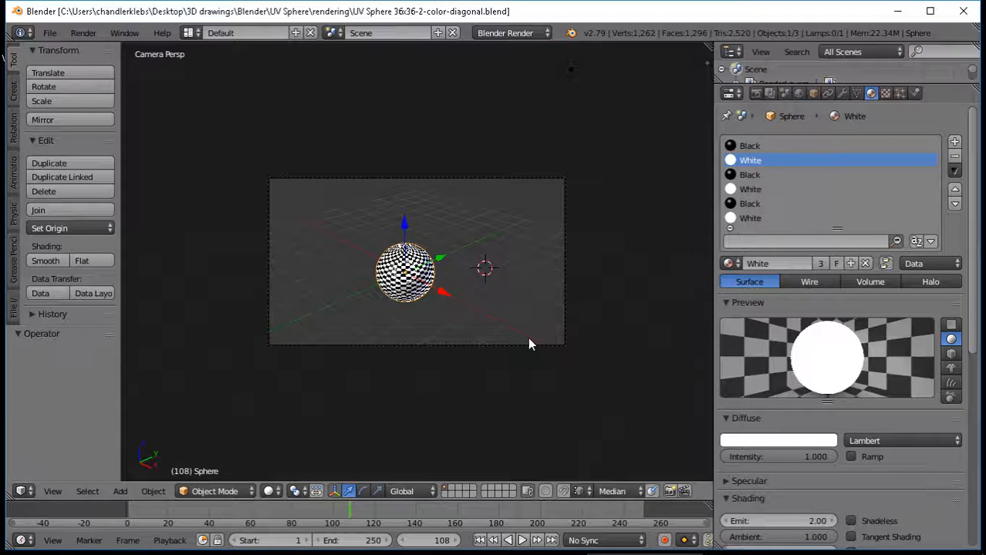
pyautogui.press('KP_0')
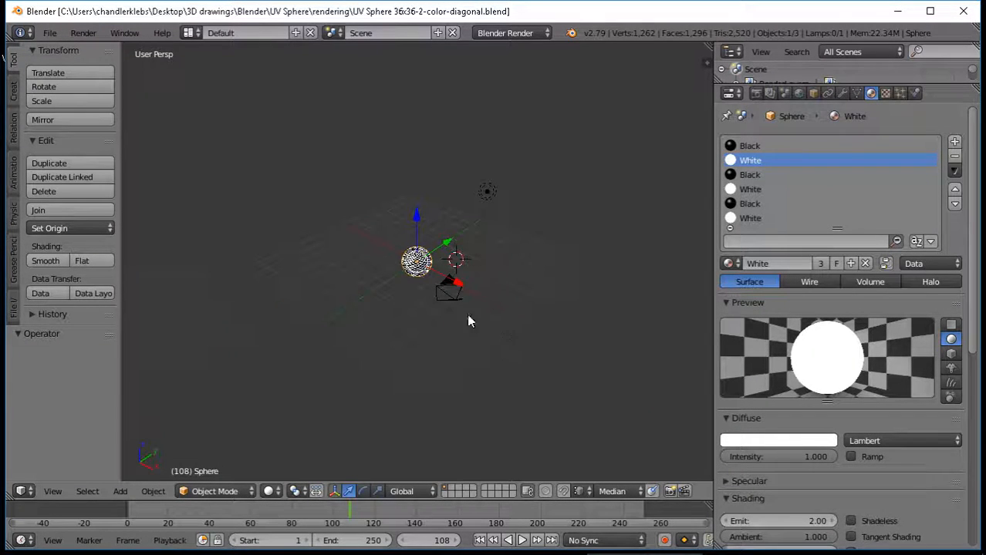
pyautogui.moveTo(550, 295); pyautogui.dragTo(278, 227, button='middle')
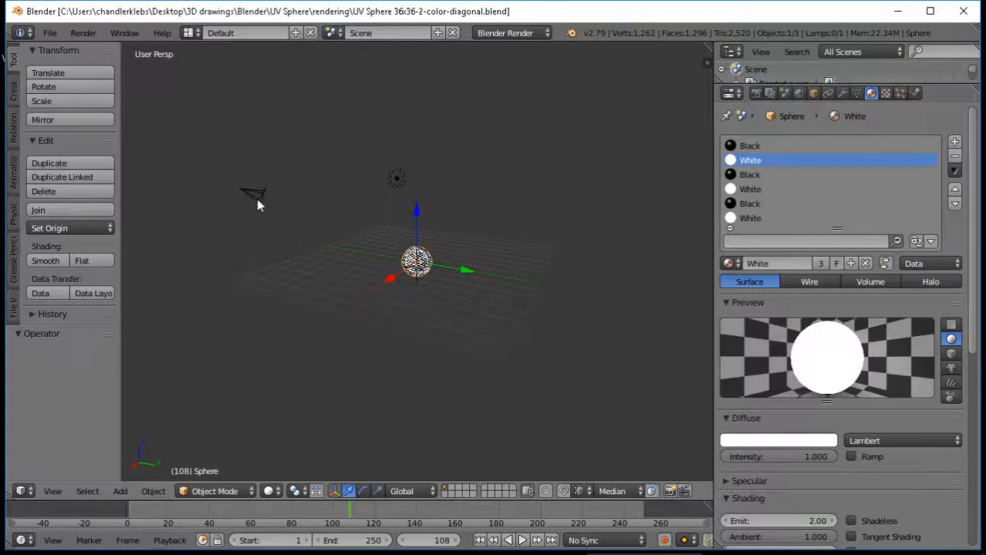
pyautogui.rightClick(256, 199)
pyautogui.moveTo(245, 198); pyautogui.dragTo(336, 261)
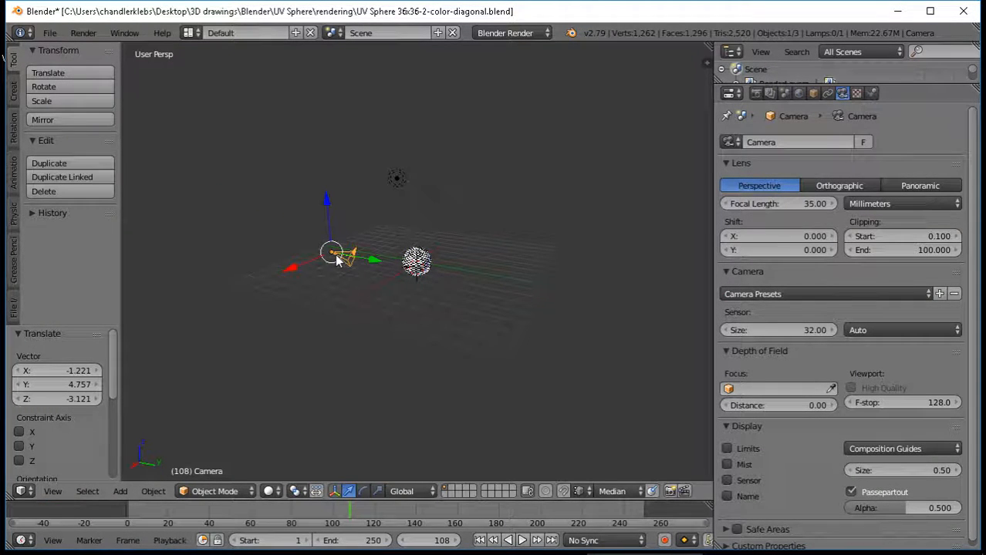
# - Shift the camera by about X -2.07, Y -1.97, Z 0.31 to bring the sphere near the middle of its frame
pyautogui.press('KP_0')
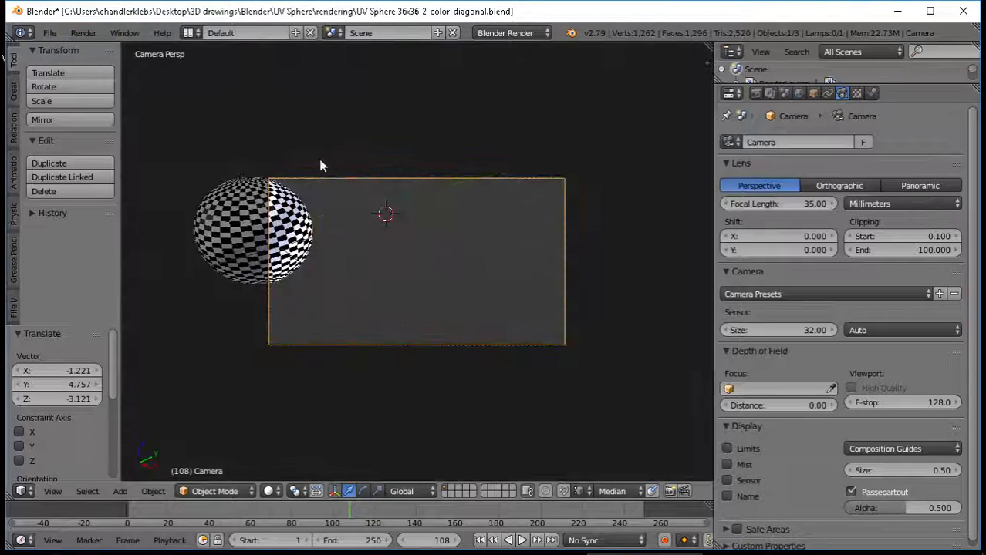
pyautogui.press('g')
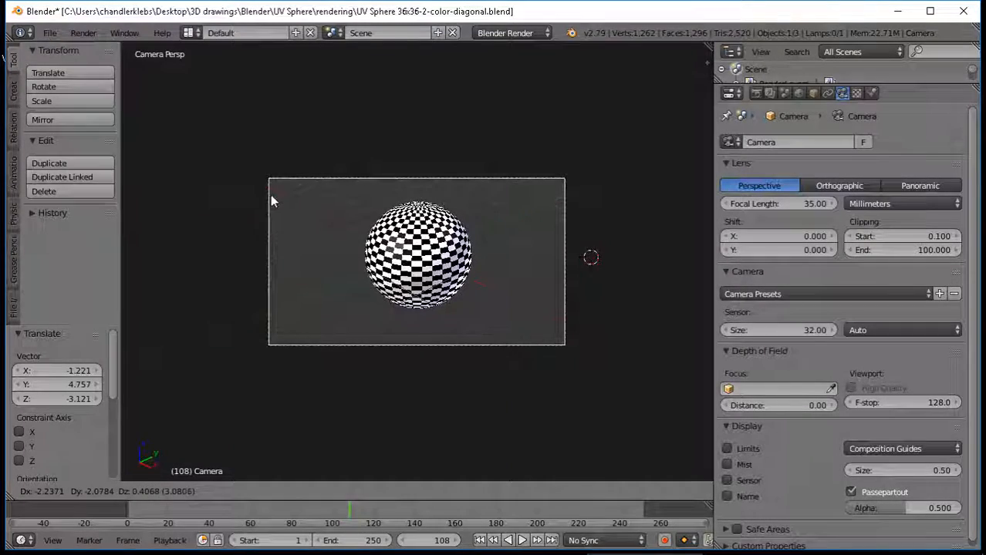
pyautogui.click(282, 202)
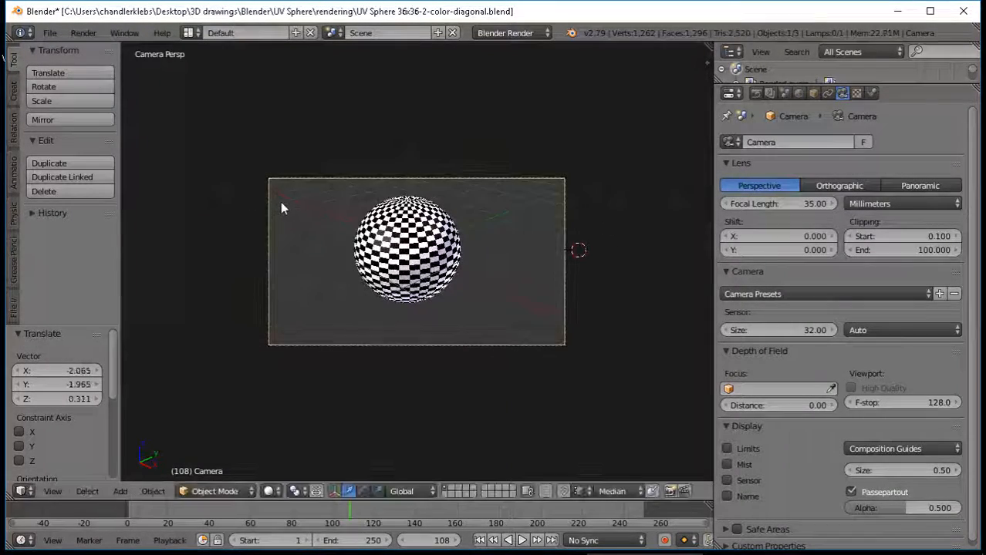
pyautogui.moveTo(652, 253); pyautogui.dragTo(584, 262, button='middle')
pyautogui.press('KP_0')
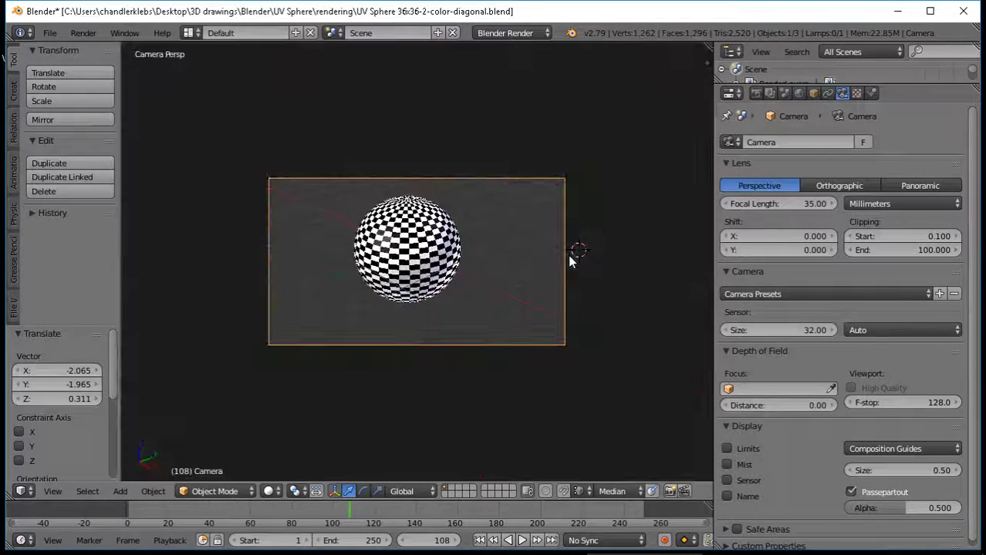
# - Examine the sphere and the camera from the top, and centre the view on the selected sphere
pyautogui.press('KP_0')
pyautogui.press('KP_7')
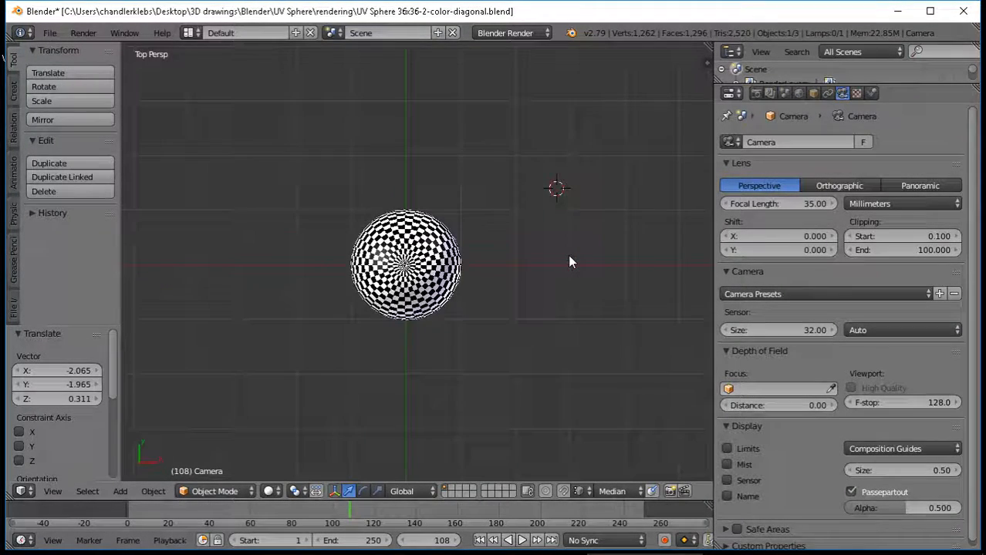
pyautogui.scroll(-4, 568, 263)
pyautogui.scroll(3, 565, 264)
pyautogui.scroll(-3, 564, 263)
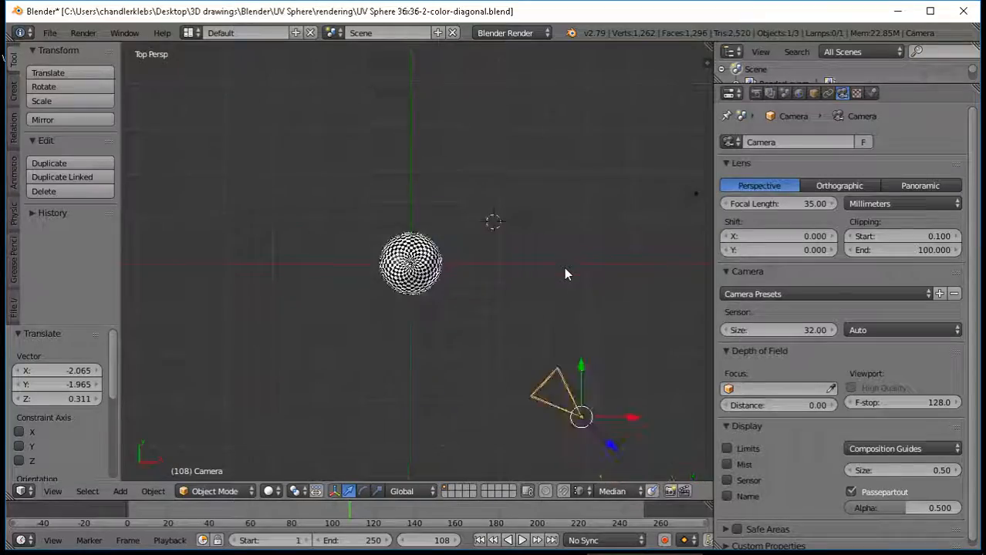
pyautogui.scroll(10, 484, 324)
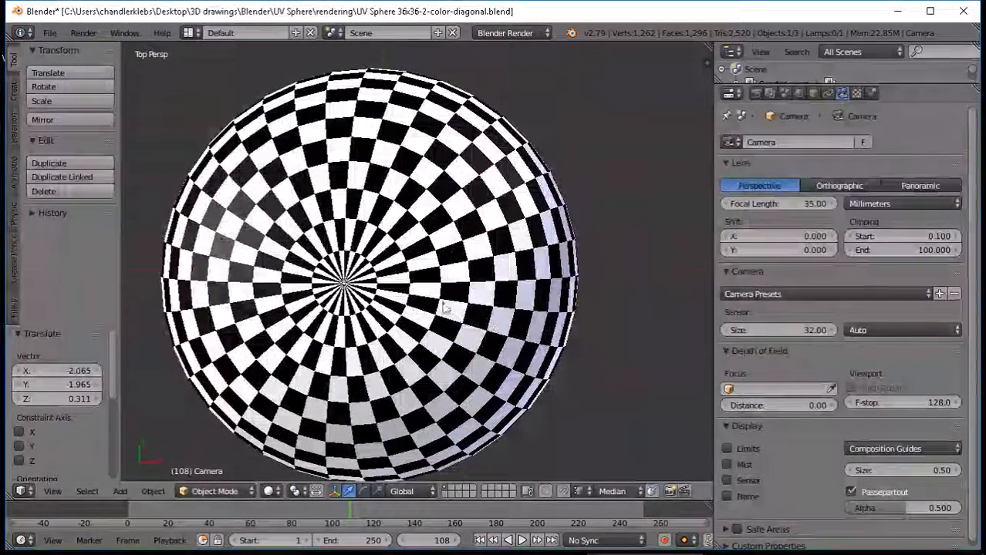
pyautogui.rightClick(437, 307)
pyautogui.press('KP_Decimal')
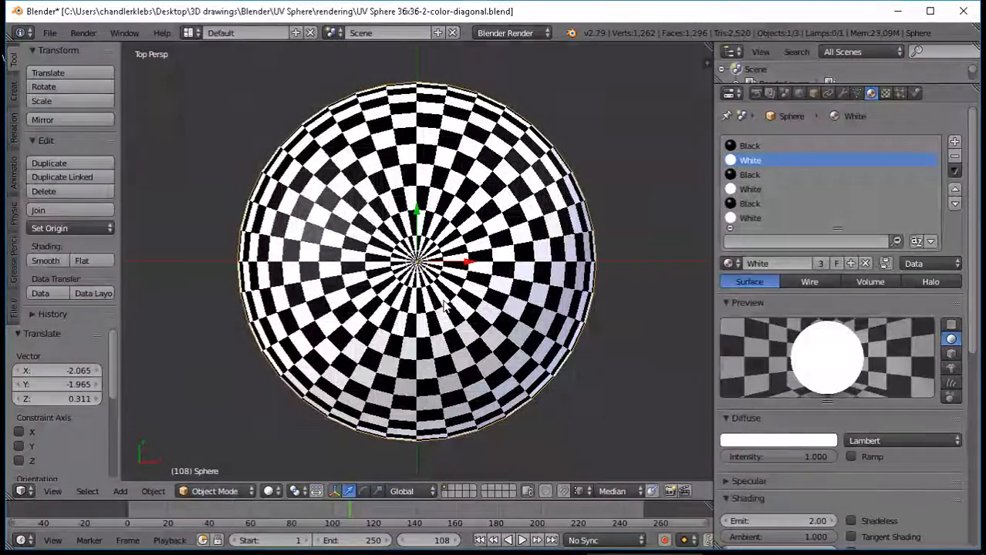
# - Compare the sphere's checker pattern in the front, right and back views, and from an angle above
pyautogui.press('KP_1')
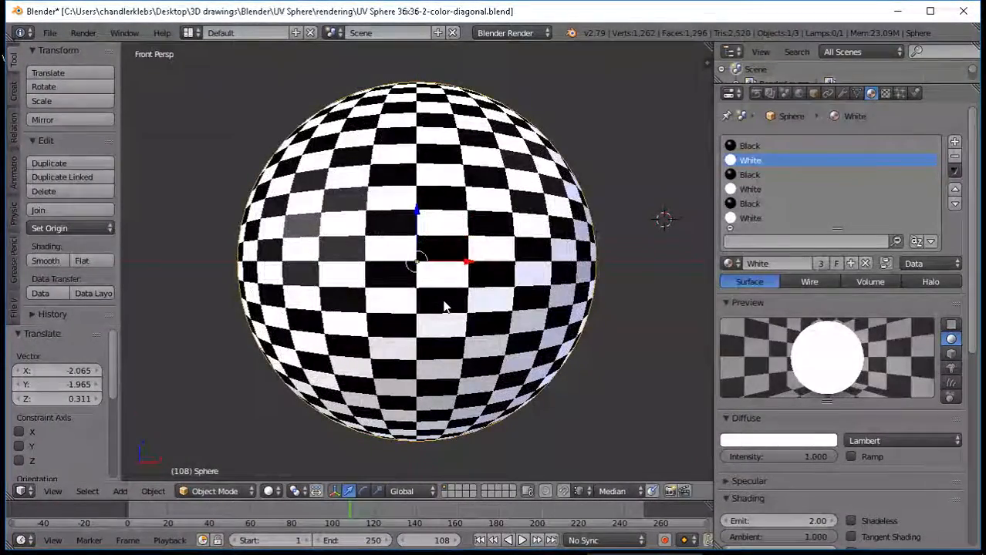
pyautogui.press('KP_3')
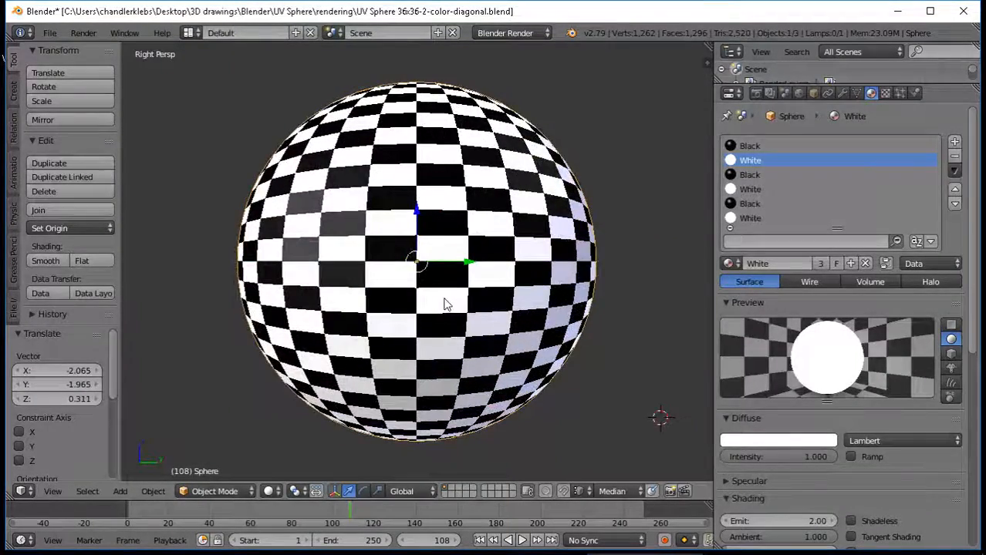
pyautogui.press('KP_1')
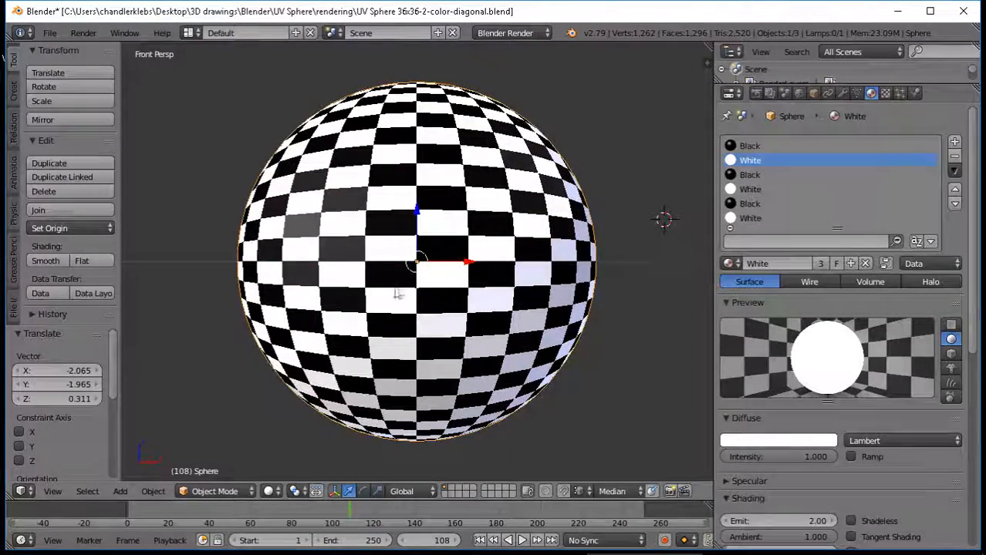
pyautogui.click(55, 491)
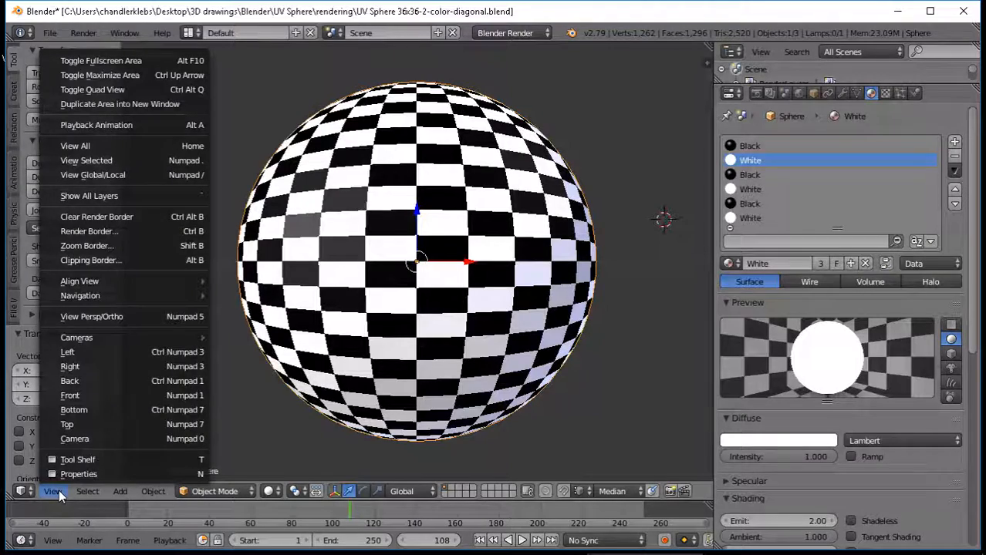
pyautogui.click(111, 396)
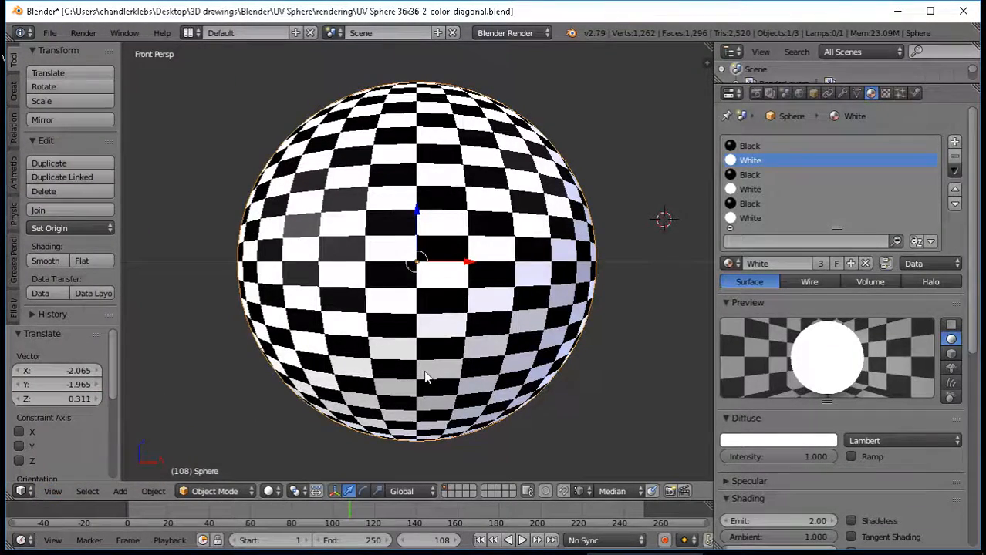
pyautogui.press('ctrl+KP_1')
pyautogui.press('KP_1')
pyautogui.moveTo(248, 183); pyautogui.dragTo(239, 225, button='middle')
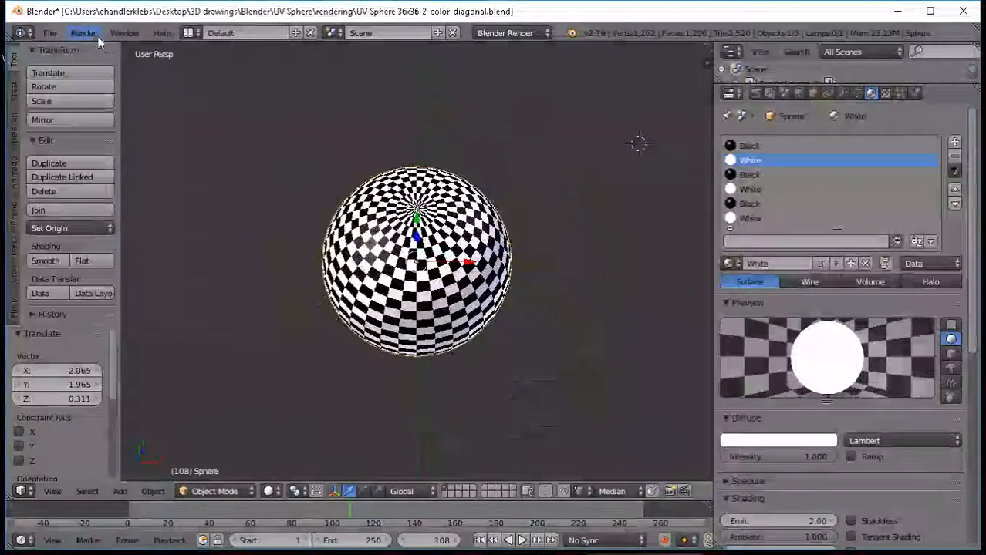
# - Render a still image through the repositioned camera and return to the 3D view
pyautogui.click(96, 36)
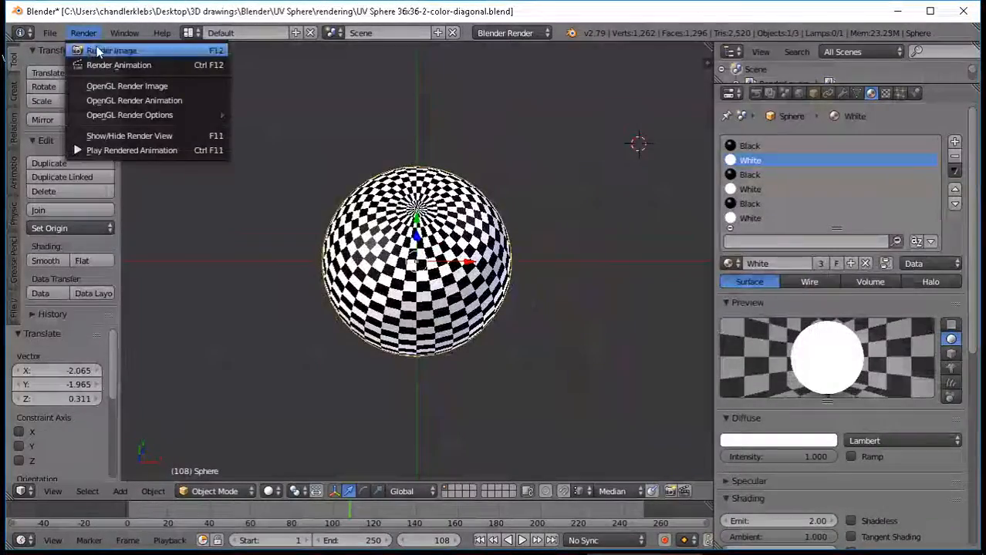
pyautogui.click(99, 49)
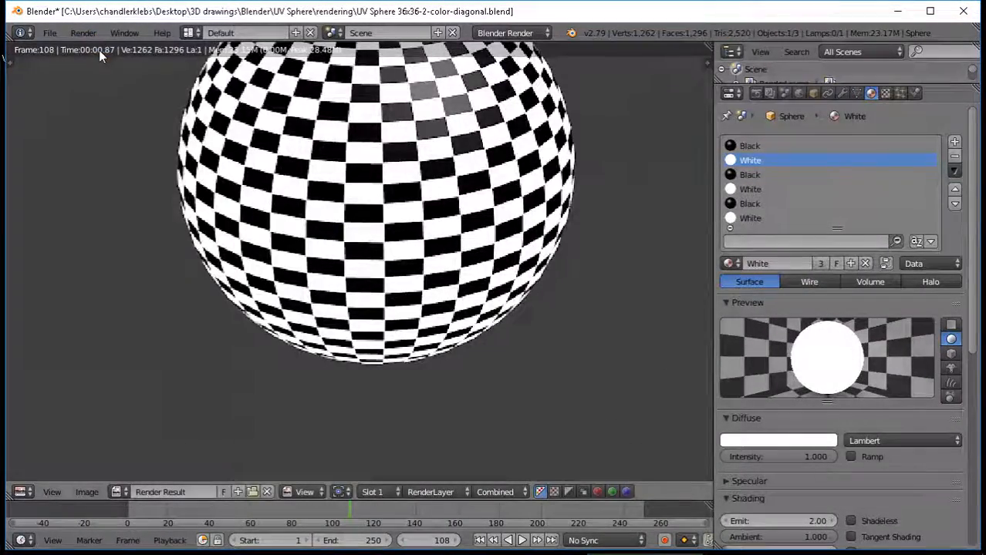
pyautogui.press('Escape')
# - Delete the existing camera from the scene
pyautogui.scroll(-5, 212, 180)
pyautogui.scroll(-1, 216, 190)
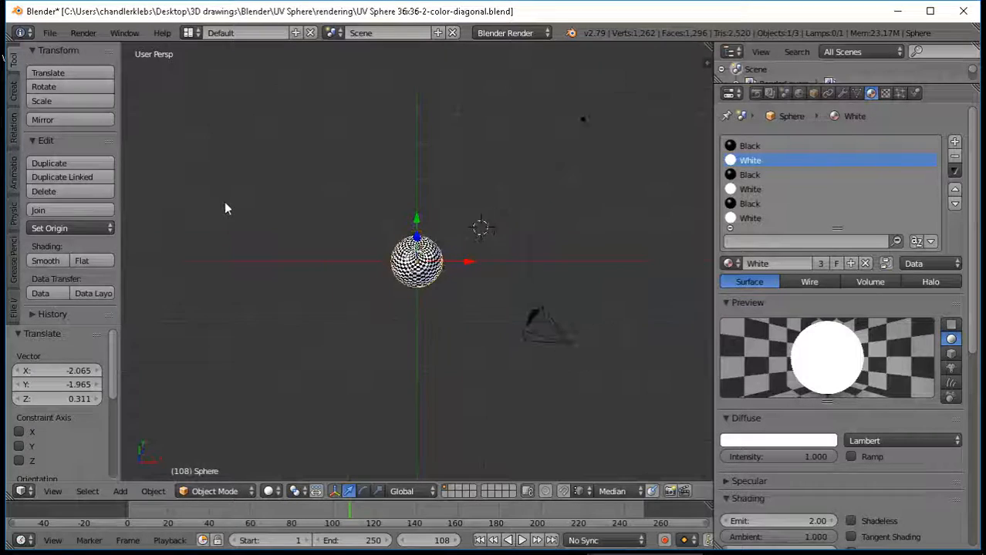
pyautogui.rightClick(539, 338)
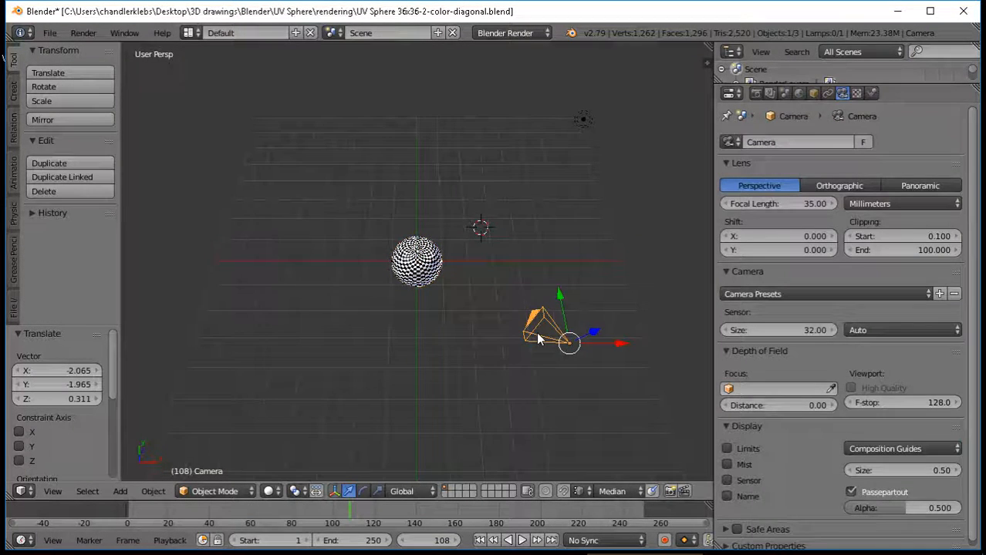
pyautogui.press('x')
pyautogui.click(516, 335)
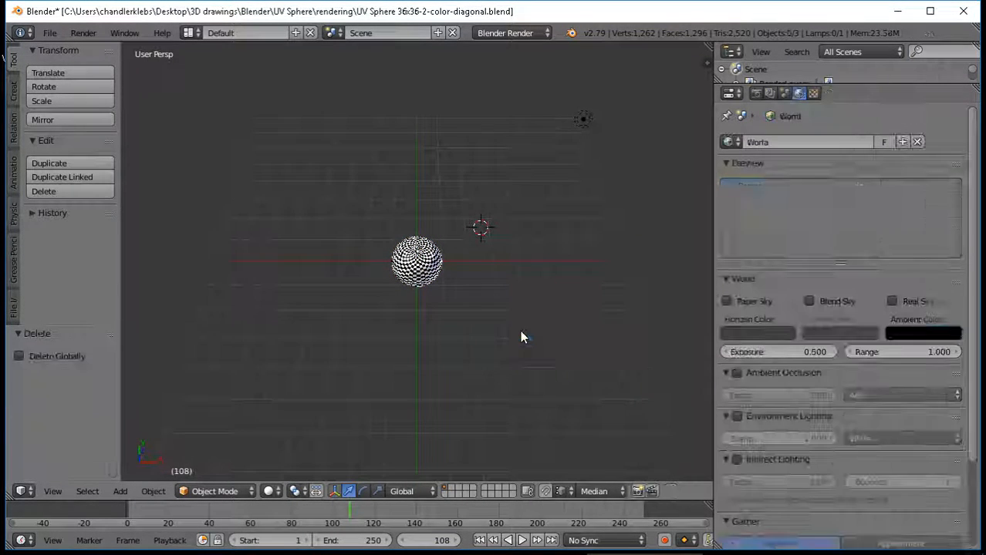
# - Try rendering an image without a camera and save over UV Sphere 36x36-2-color-diagonal.blend in the rendering folder
pyautogui.click(84, 33)
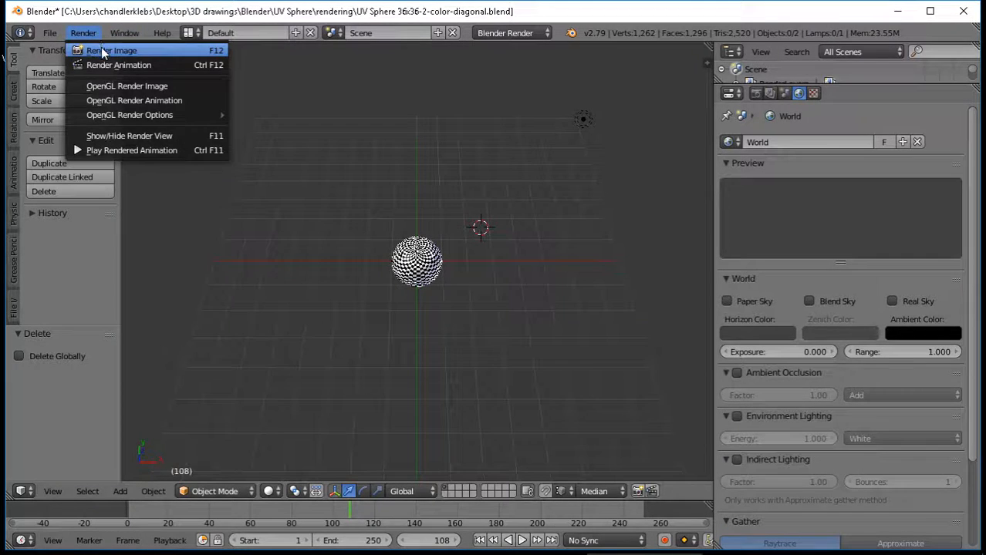
pyautogui.click(102, 49)
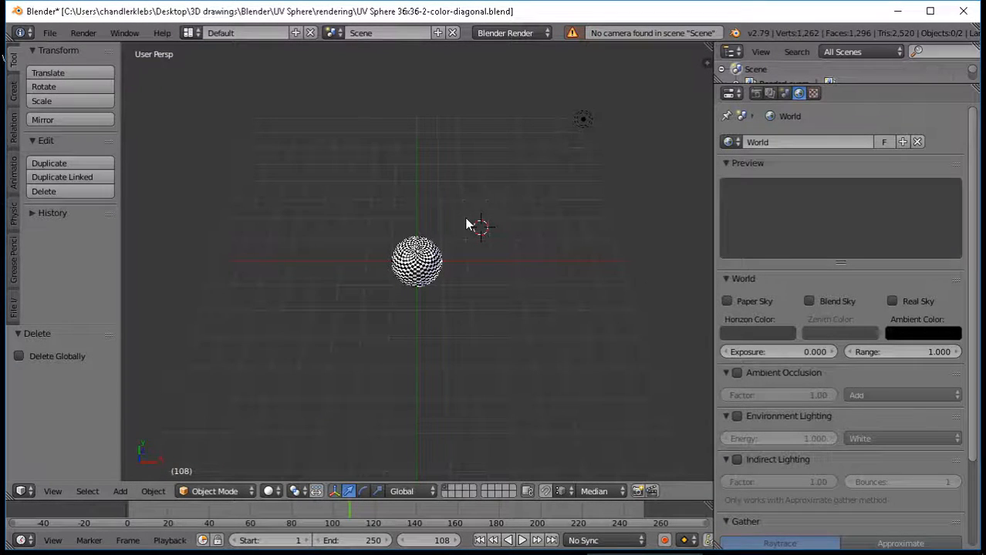
pyautogui.hotkey('ctrl', 's')
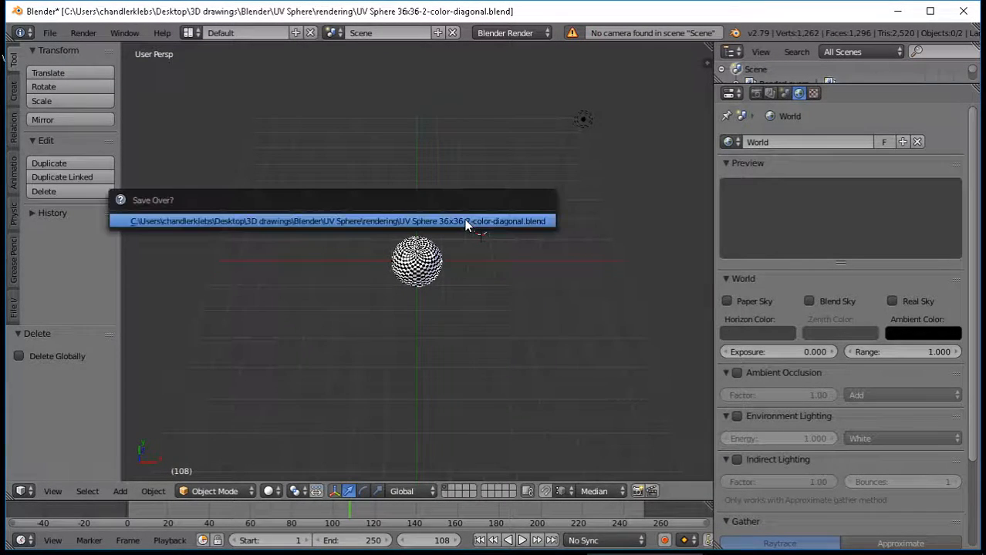
pyautogui.click(426, 222)
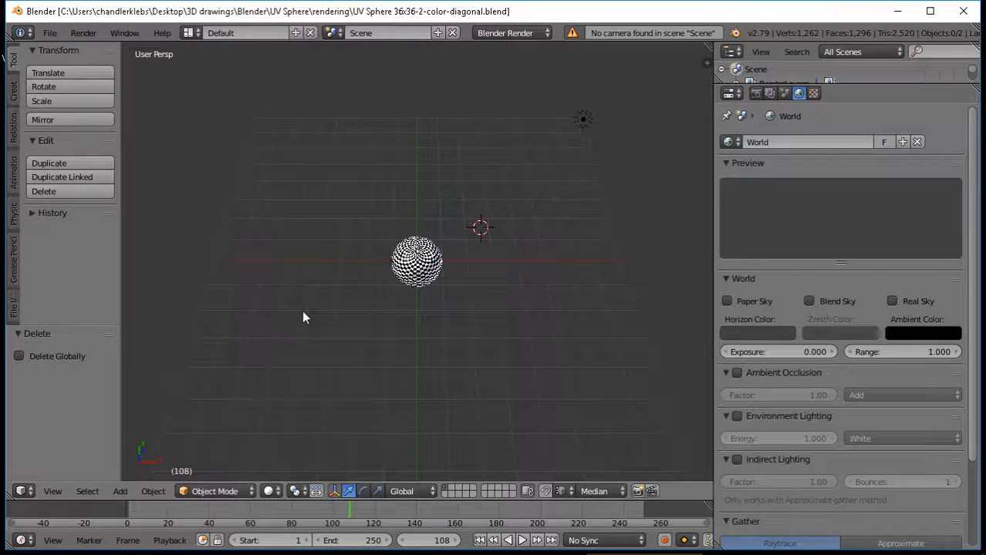
# - Snap the 3D cursor to the scene center
pyautogui.click(12, 93)
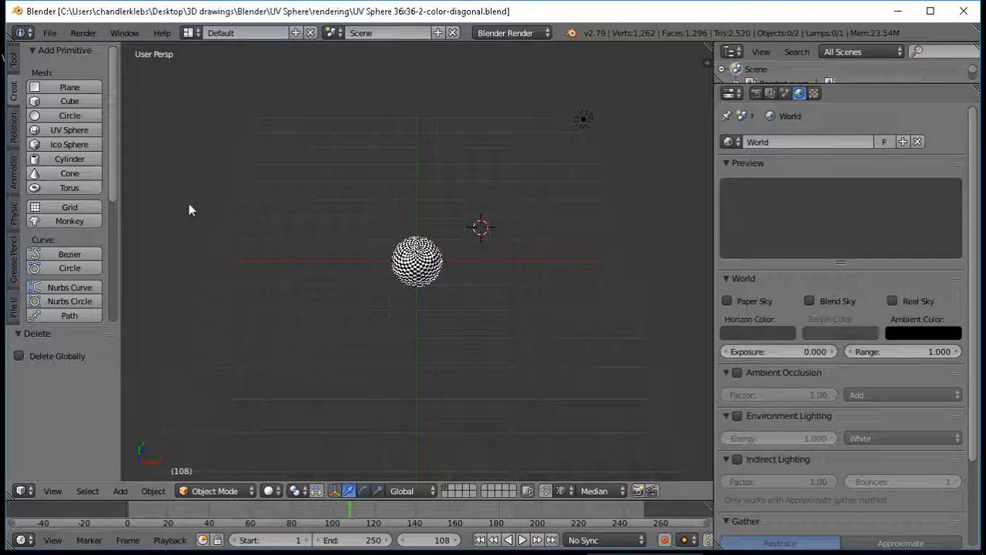
pyautogui.click(149, 494)
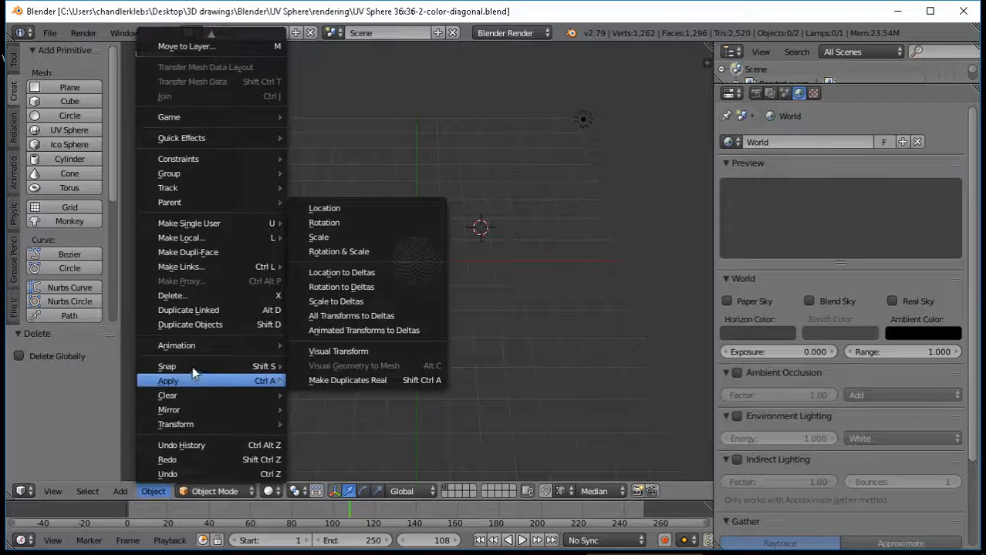
pyautogui.moveTo(194, 369)
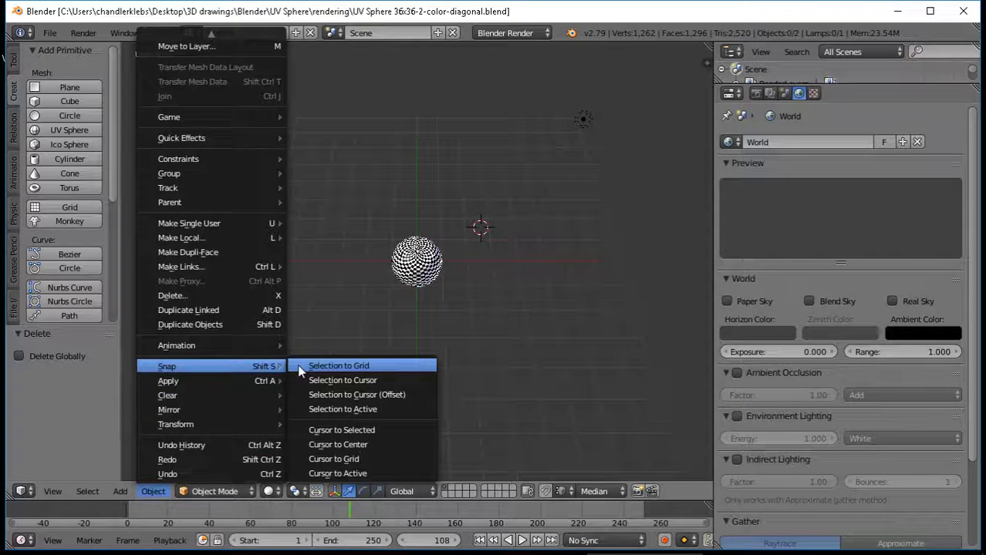
pyautogui.click(364, 446)
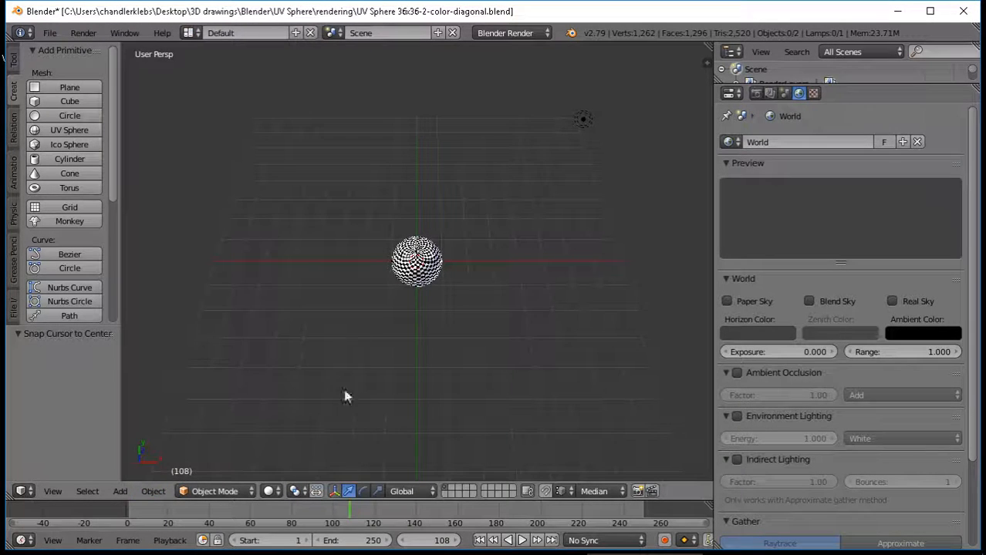
# - Add a new camera at the scene center, inside the checkered UV sphere
pyautogui.moveTo(286, 233); pyautogui.dragTo(200, 227, button='middle')
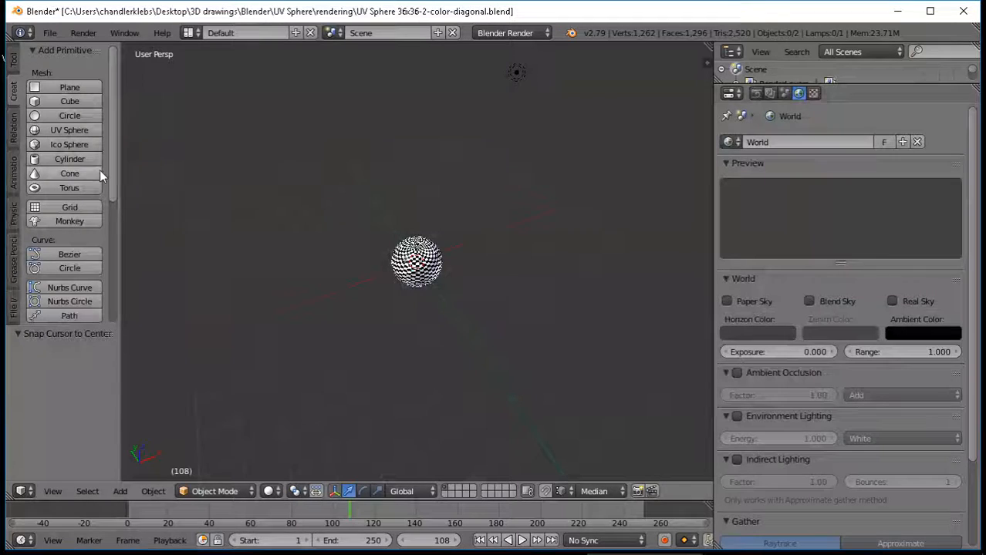
pyautogui.moveTo(116, 166); pyautogui.dragTo(129, 299)
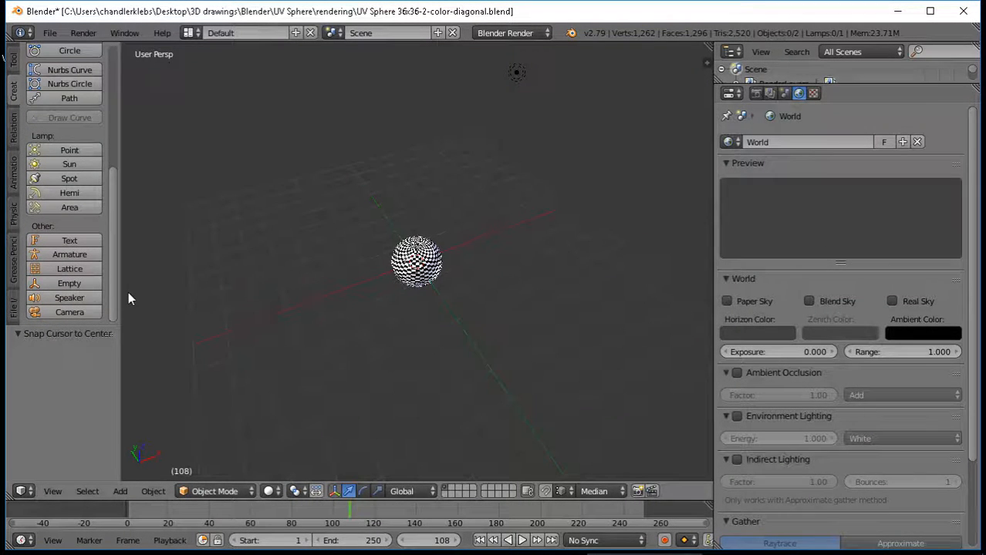
pyautogui.click(73, 310)
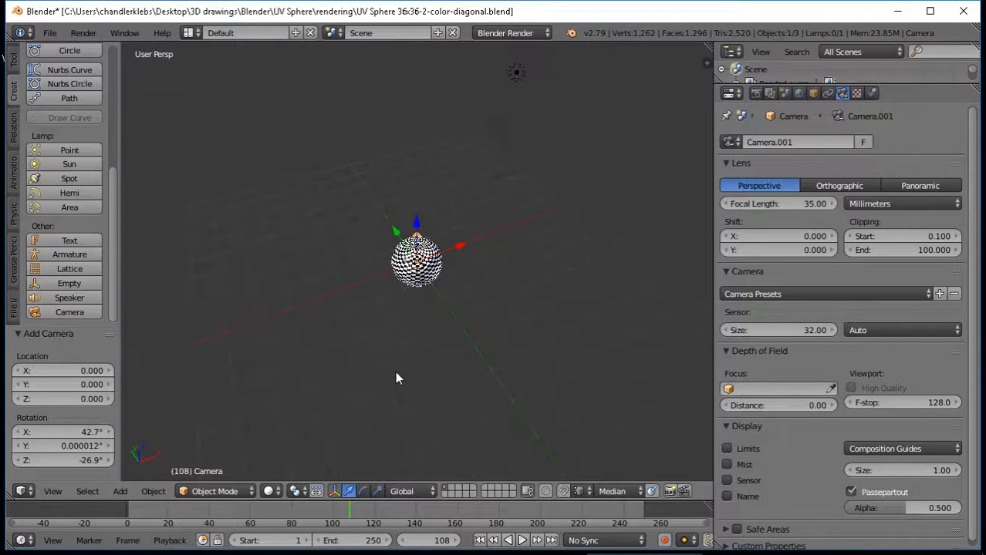
pyautogui.moveTo(395, 371); pyautogui.dragTo(418, 341, button='middle')
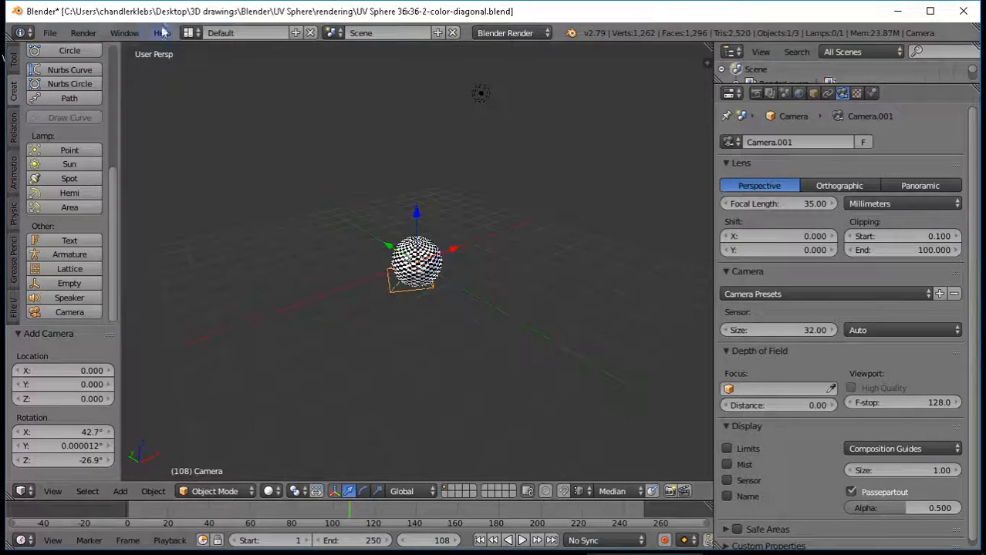
# - Render a still image through the new camera inside the sphere and return to the 3D view
pyautogui.click(83, 32)
pyautogui.click(87, 47)
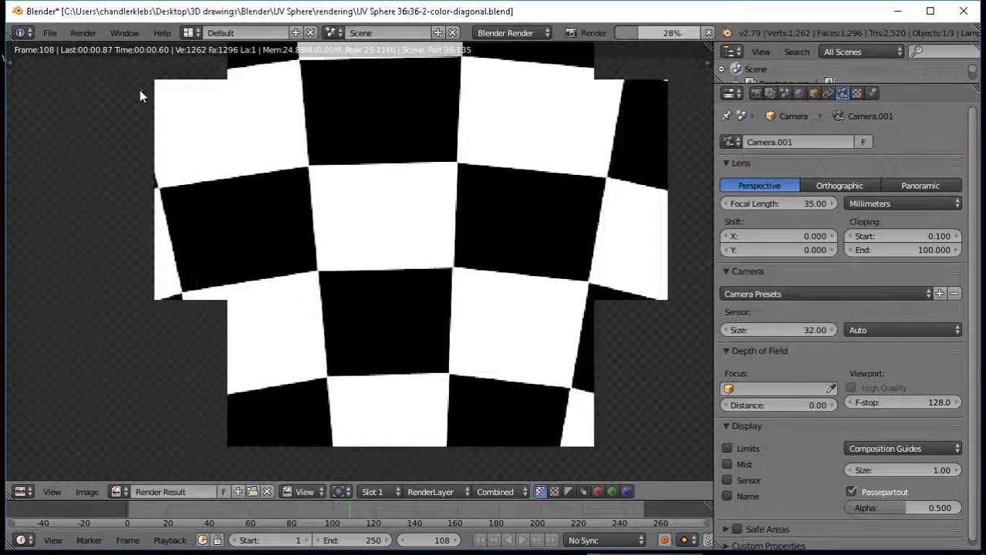
pyautogui.scroll(-4, 236, 165)
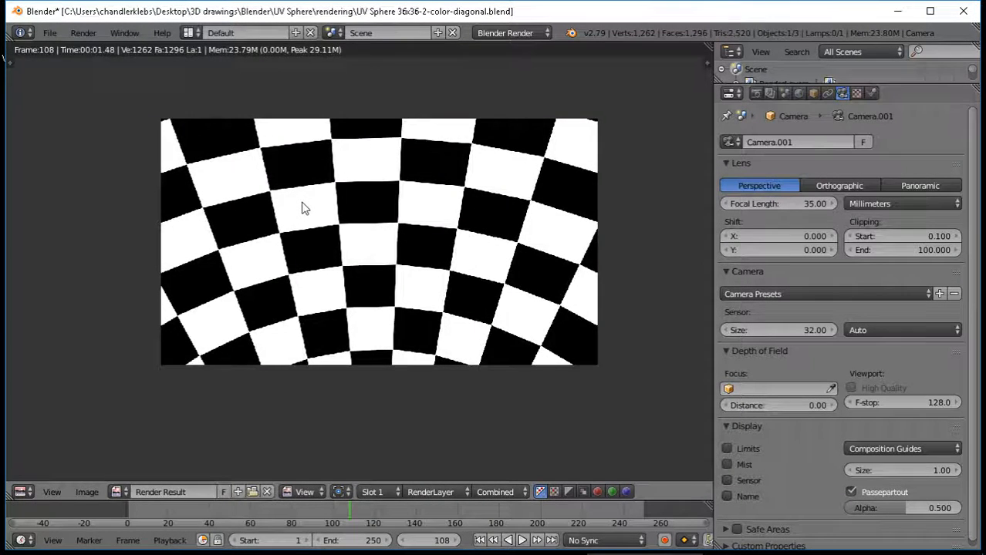
pyautogui.press('Escape')
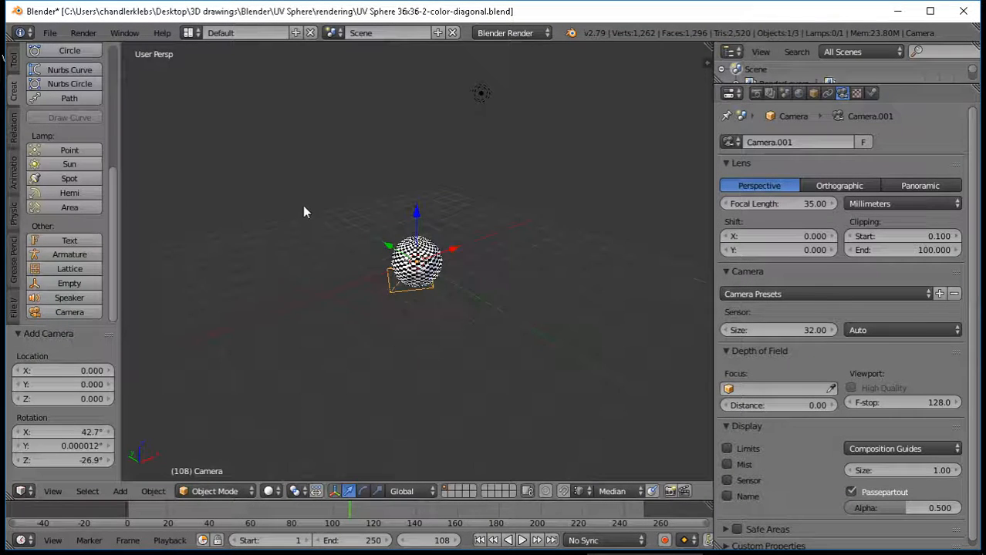
# - Set the new camera's Z and Y rotation to 0°
pyautogui.click(87, 460)
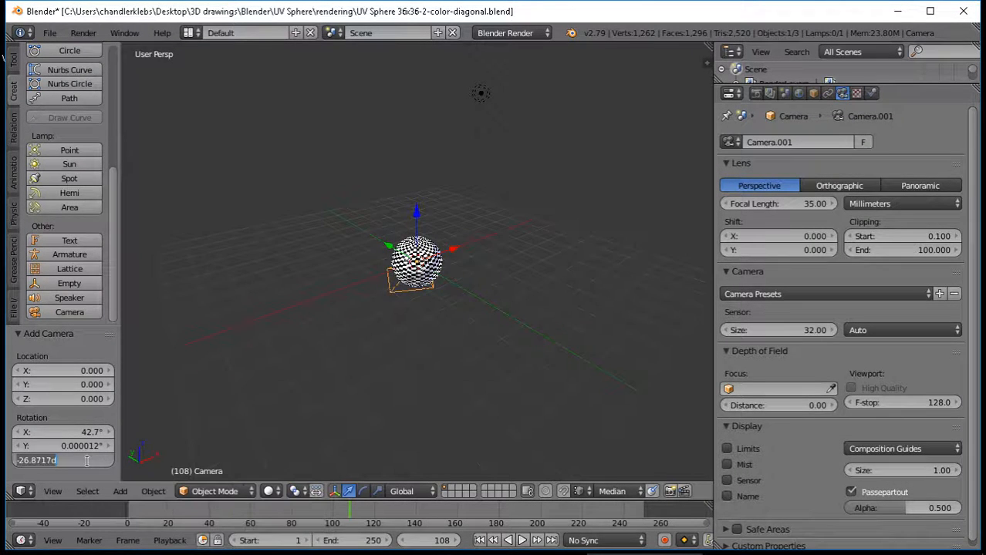
pyautogui.write('0')
pyautogui.press('Return')
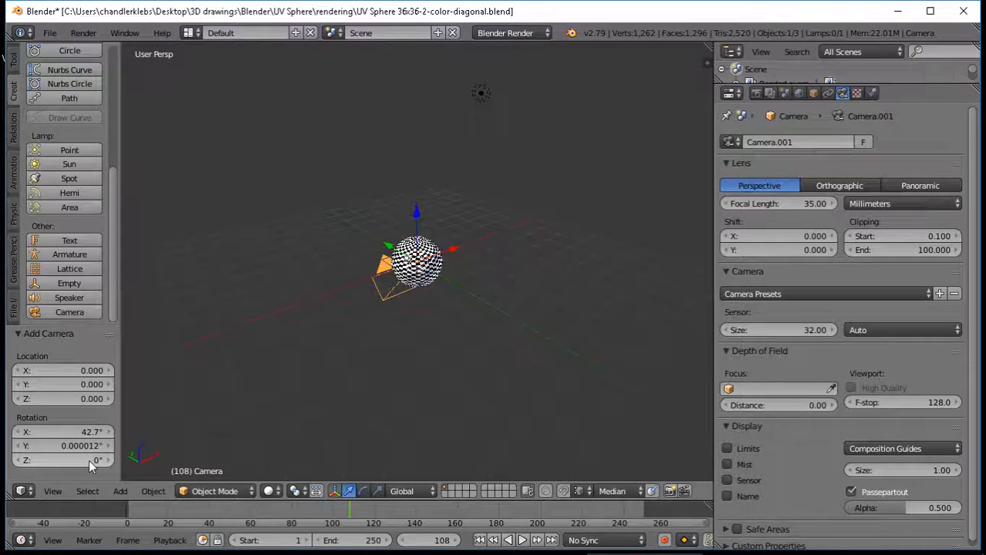
pyautogui.click(88, 446)
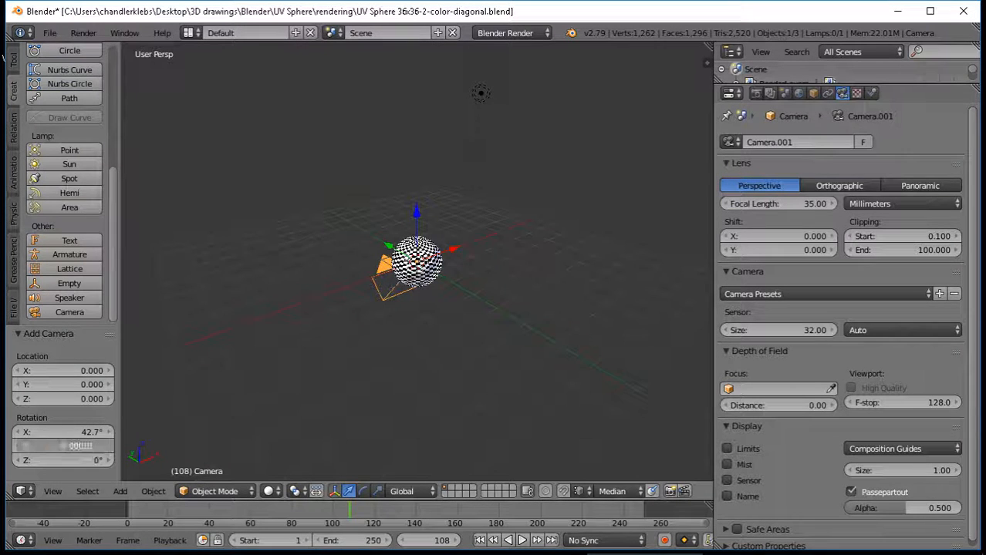
pyautogui.write('0')
pyautogui.press('Return')
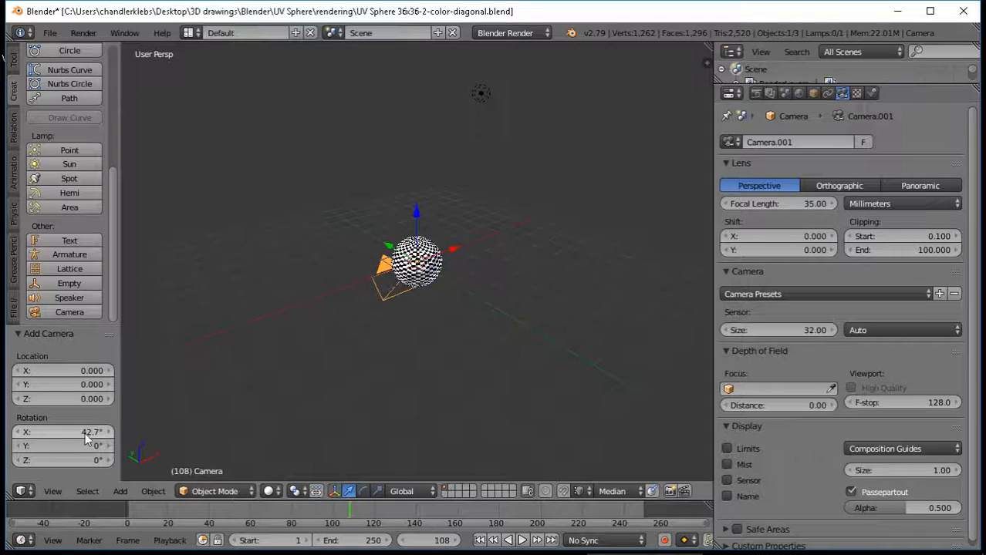
# - Set the camera's X location to 5 and check its placement from the front
pyautogui.click(85, 371)
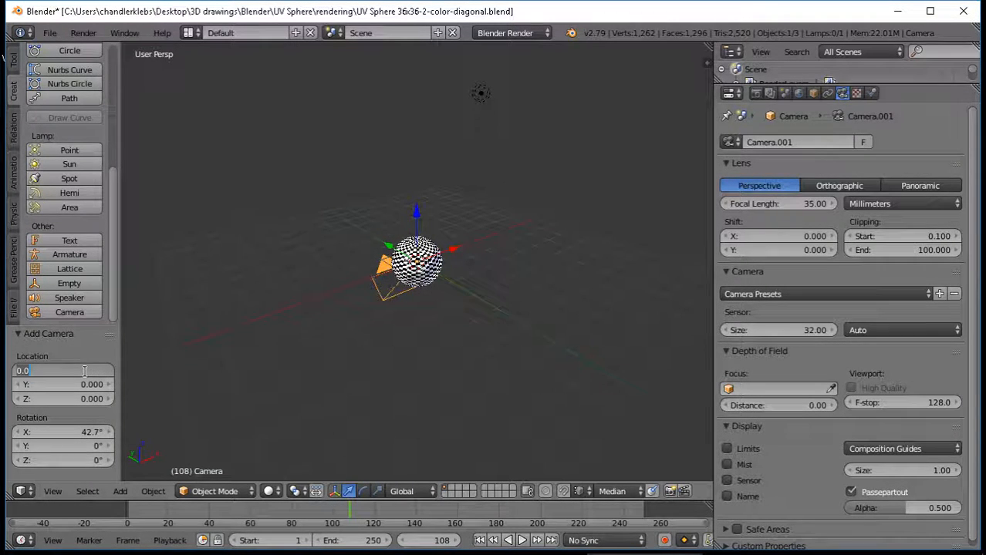
pyautogui.press('Return')
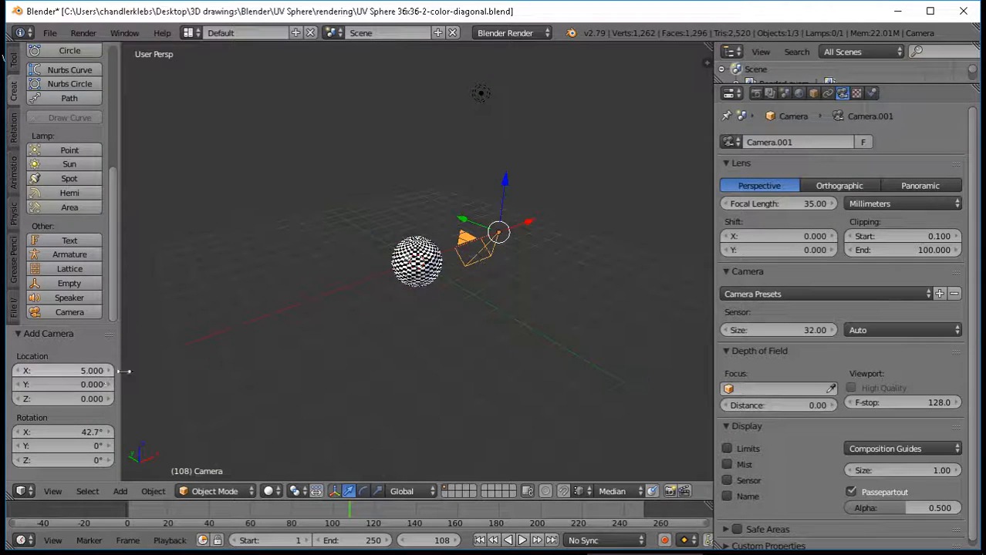
pyautogui.moveTo(385, 338); pyautogui.dragTo(293, 318, button='middle')
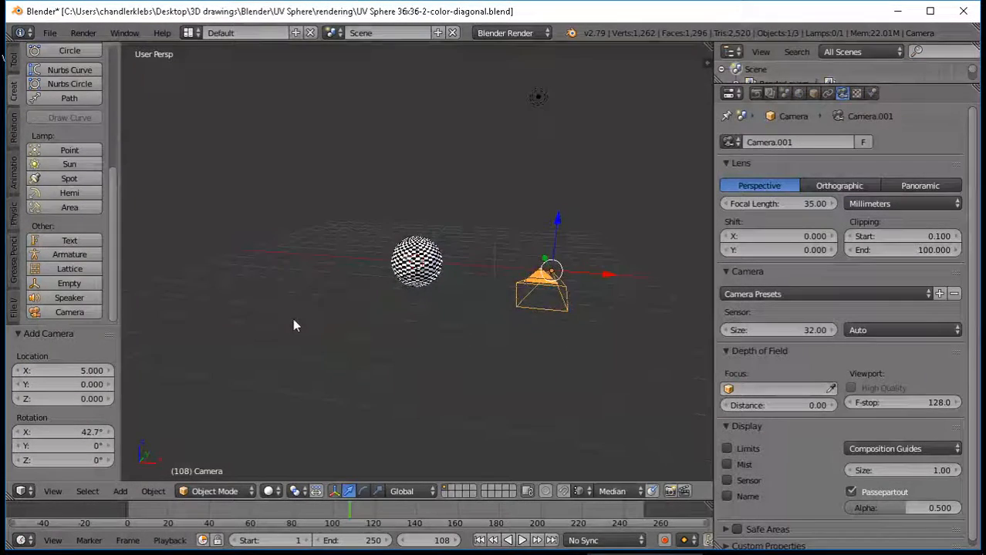
pyautogui.press('KP_1')
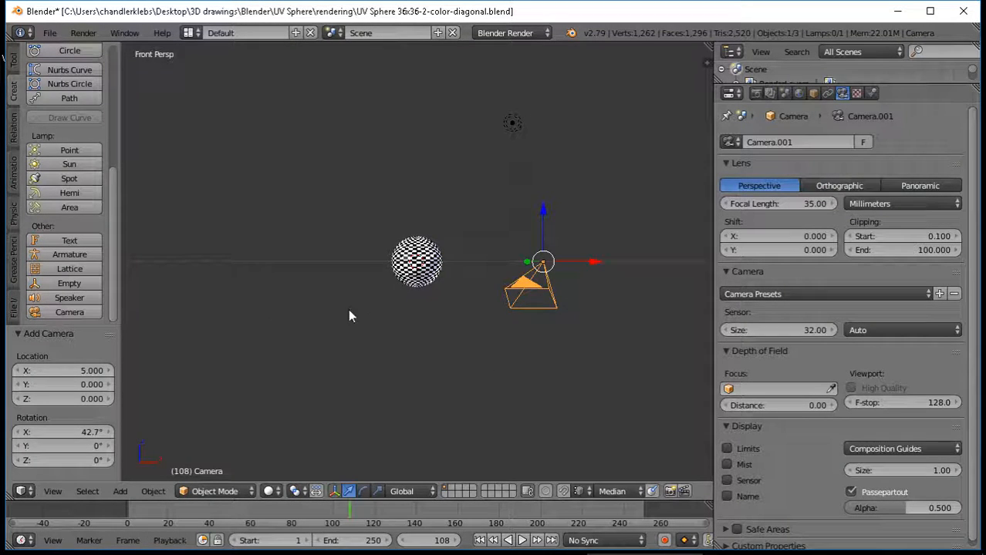
# - Reset the camera's X location to 0, set its Z location to 5, and check it from the front
pyautogui.click(87, 371)
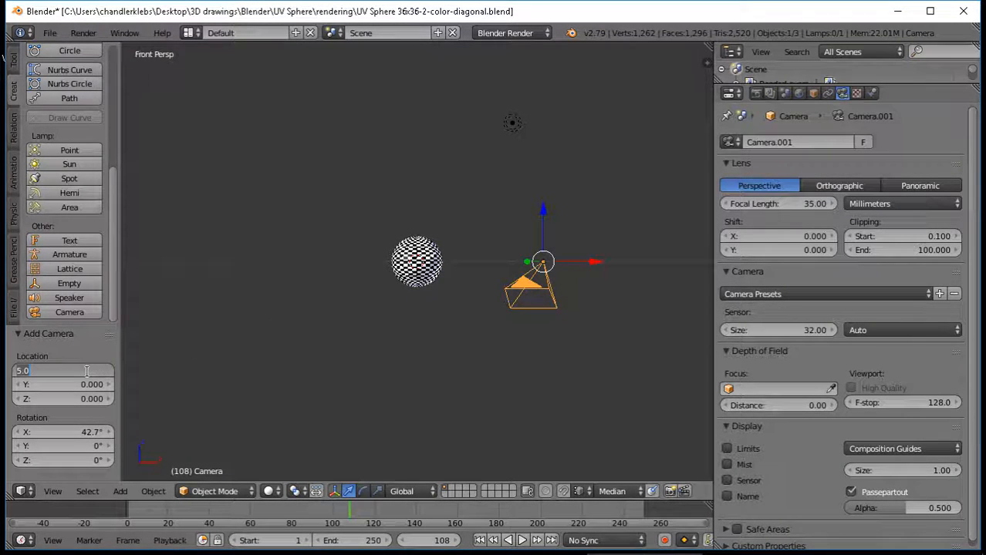
pyautogui.press('Return')
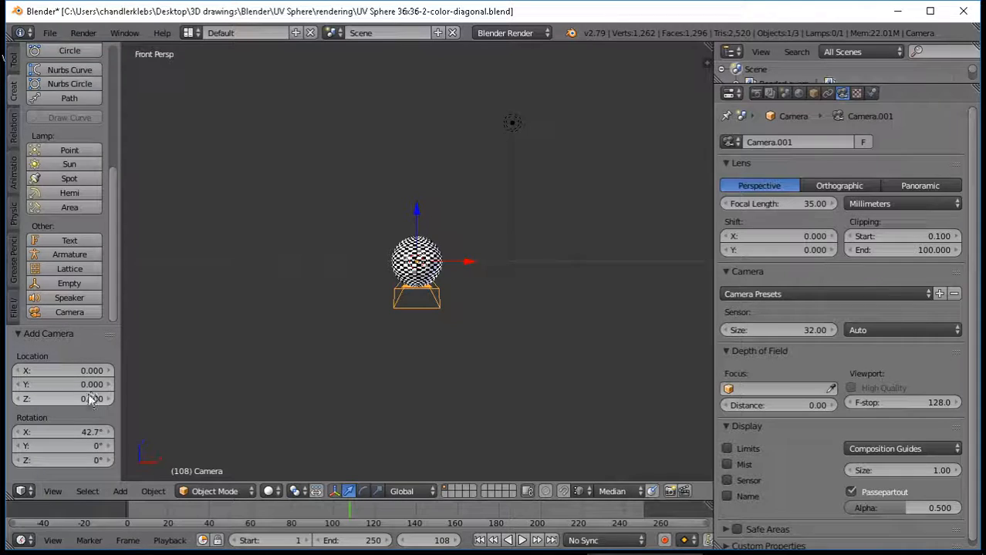
pyautogui.click(90, 399)
pyautogui.write('5')
pyautogui.press('Return')
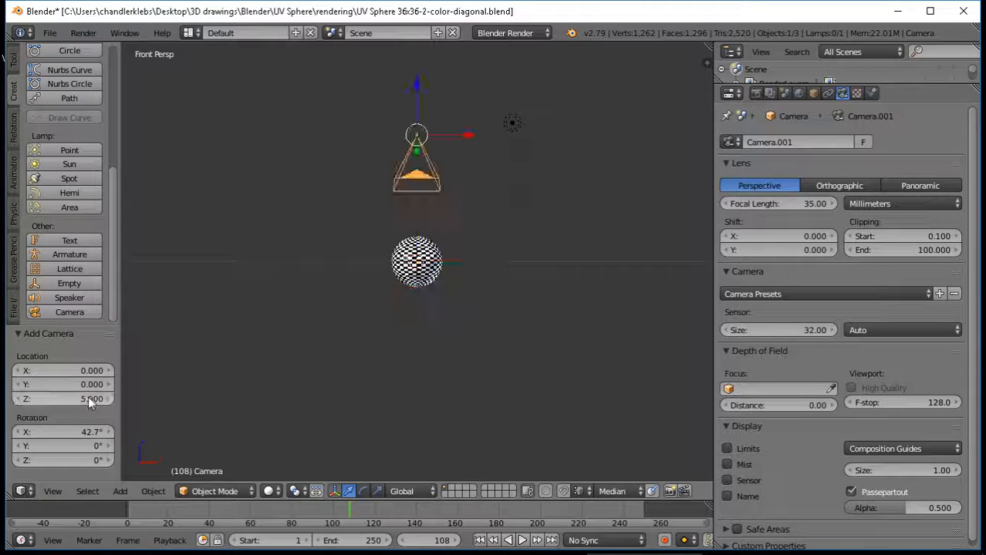
pyautogui.scroll(-5, 243, 321)
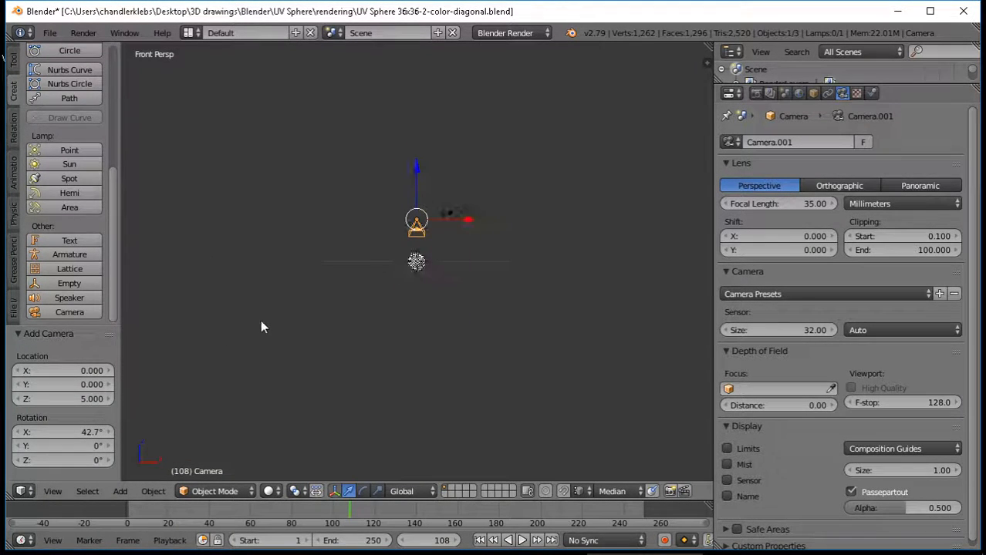
pyautogui.moveTo(270, 316)
pyautogui.mouseDown(button='middle')
pyautogui.moveTo(279, 390)
pyautogui.moveTo(464, 335)
pyautogui.moveTo(455, 307)
pyautogui.moveTo(405, 337)
pyautogui.moveTo(326, 348)
pyautogui.moveTo(284, 312)
pyautogui.mouseUp(button='middle')
pyautogui.press('KP_1')
pyautogui.scroll(5, 339, 302)
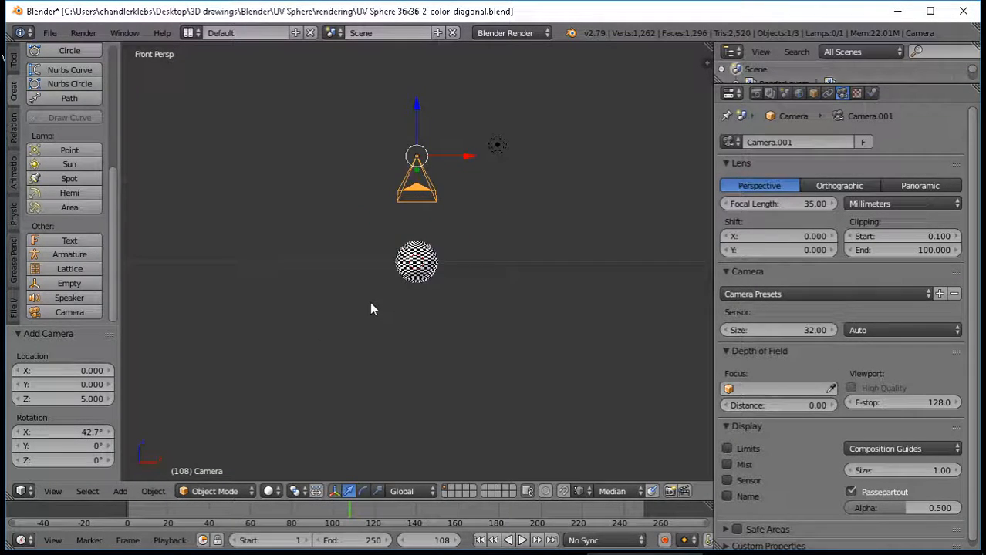
# - Reset the camera's Z location to 0 and set its Y location to 5, checking its placement around the sphere
pyautogui.click(88, 398)
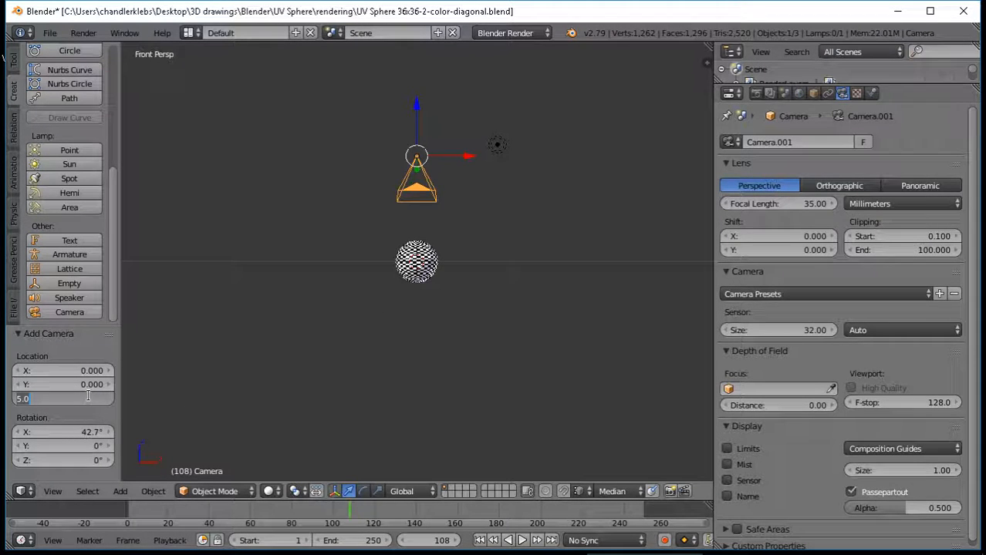
pyautogui.write('0')
pyautogui.press('Return')
pyautogui.click(88, 384)
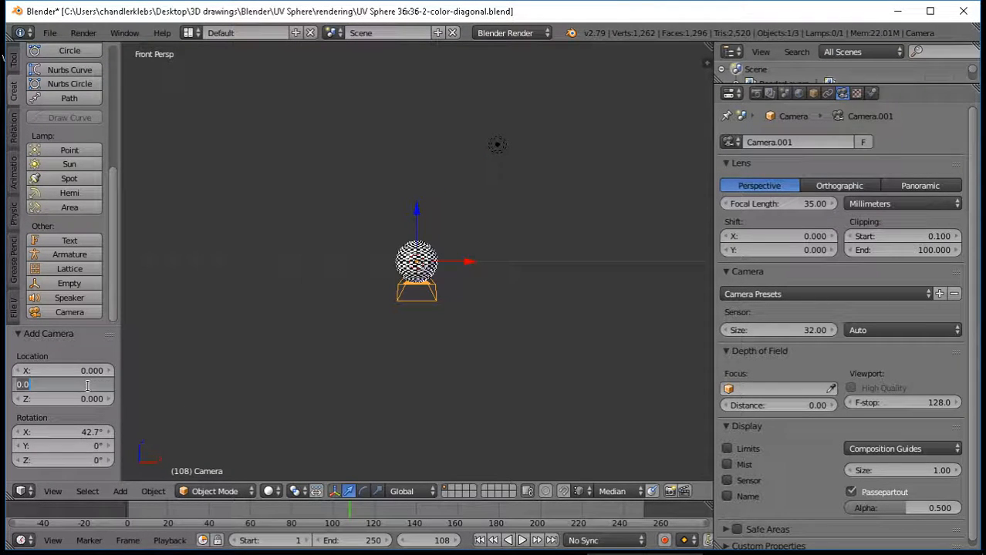
pyautogui.write('5')
pyautogui.press('Return')
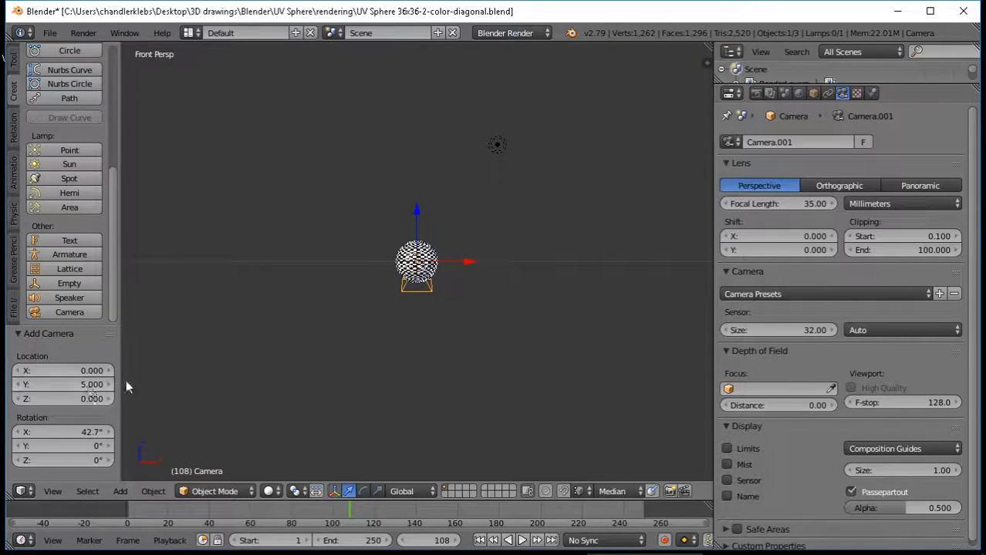
pyautogui.moveTo(231, 345); pyautogui.dragTo(281, 350, button='middle')
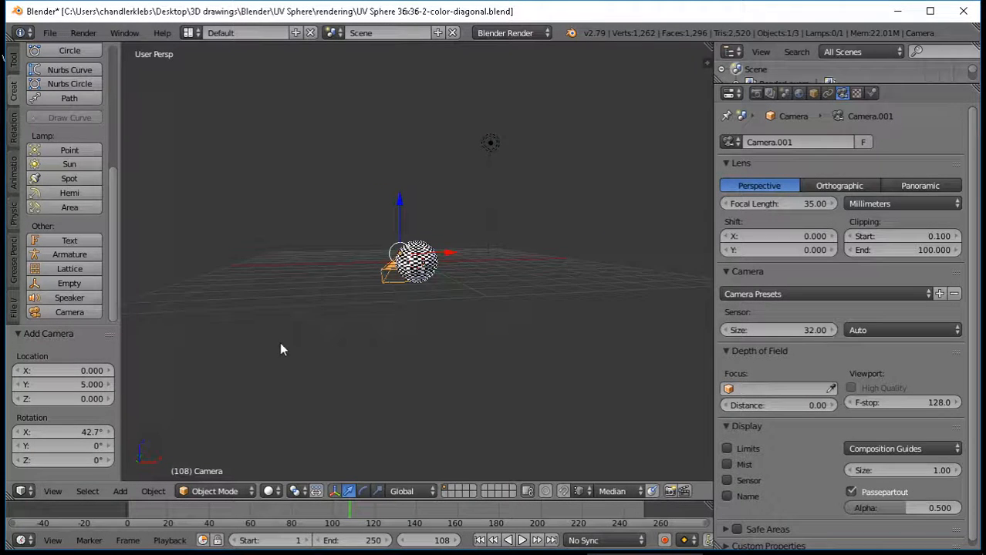
pyautogui.press('KP_1')
pyautogui.scroll(3, 363, 305)
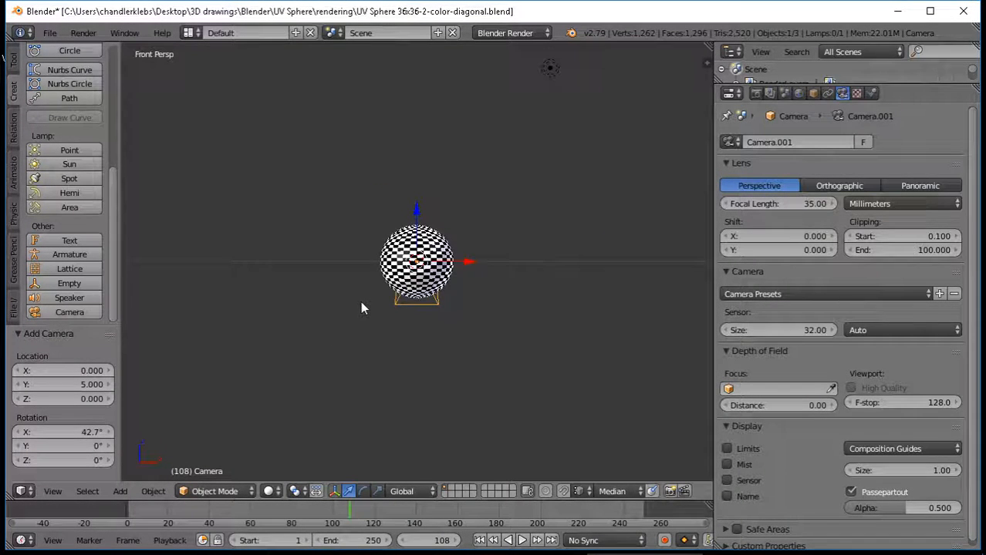
pyautogui.scroll(-2, 360, 302)
pyautogui.scroll(3, 356, 300)
pyautogui.scroll(-1, 357, 300)
pyautogui.scroll(-1, 357, 304)
# - Set the camera's Y location to -5 and save over UV Sphere 36x36-2-color-diagonal.blend
pyautogui.click(75, 384)
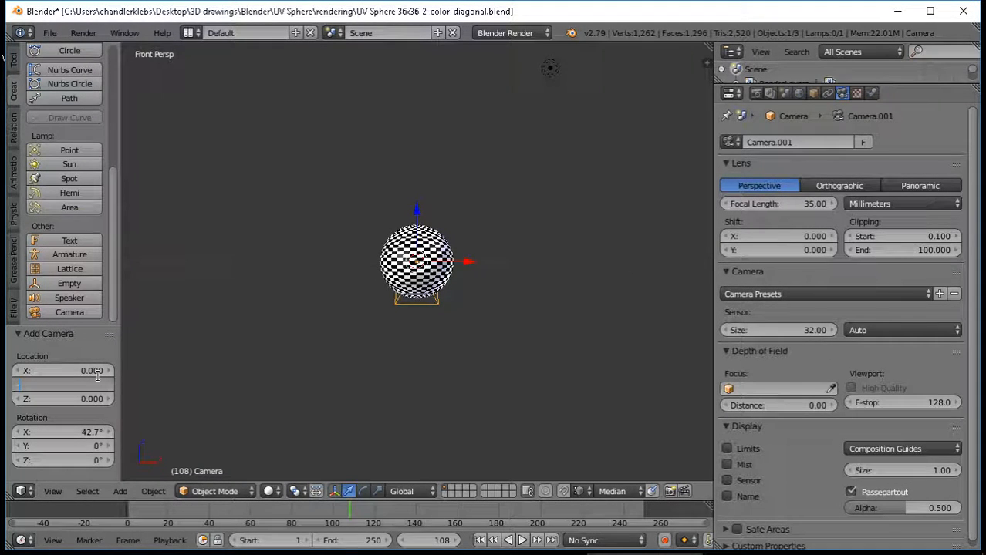
pyautogui.write('-5')
pyautogui.press('Return')
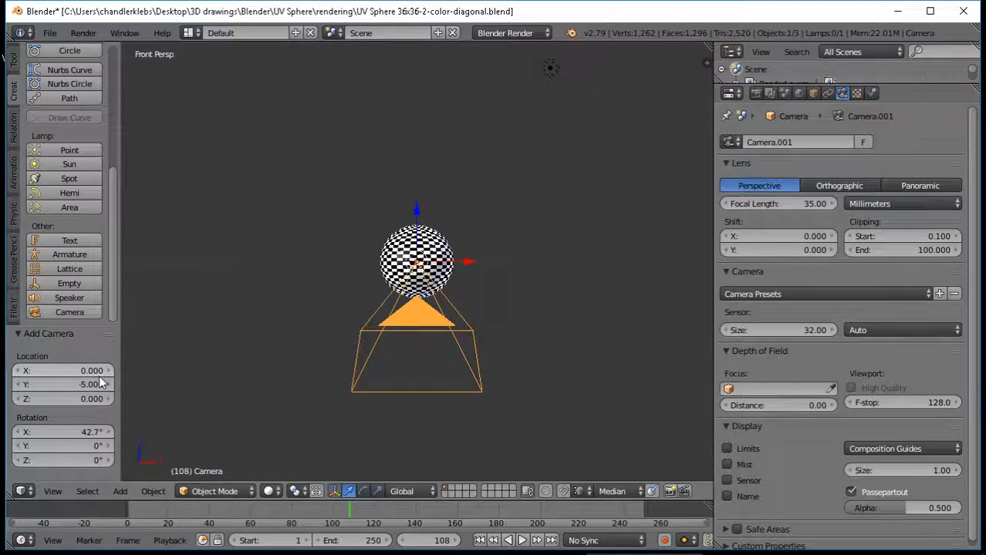
pyautogui.moveTo(358, 237); pyautogui.dragTo(385, 283, button='middle')
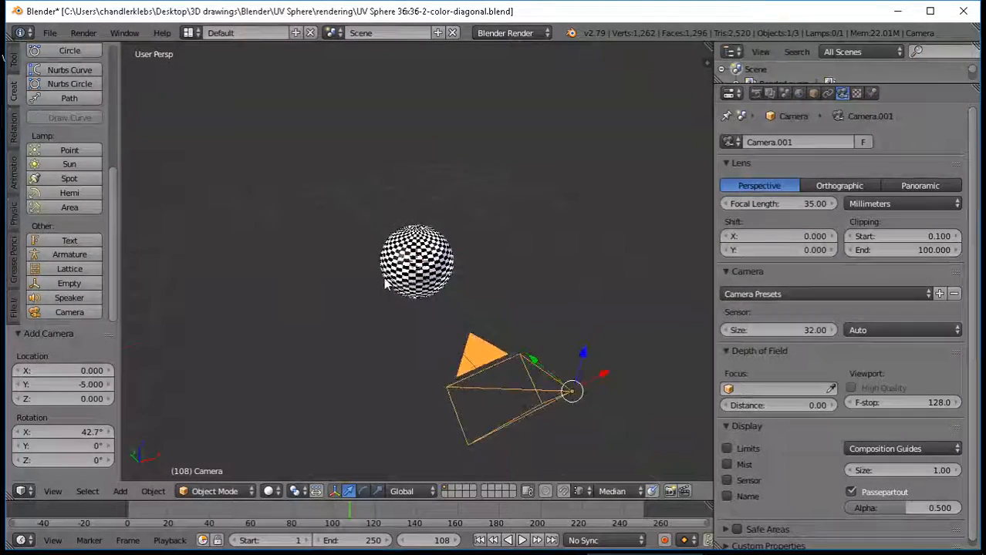
pyautogui.hotkey('ctrl', 's')
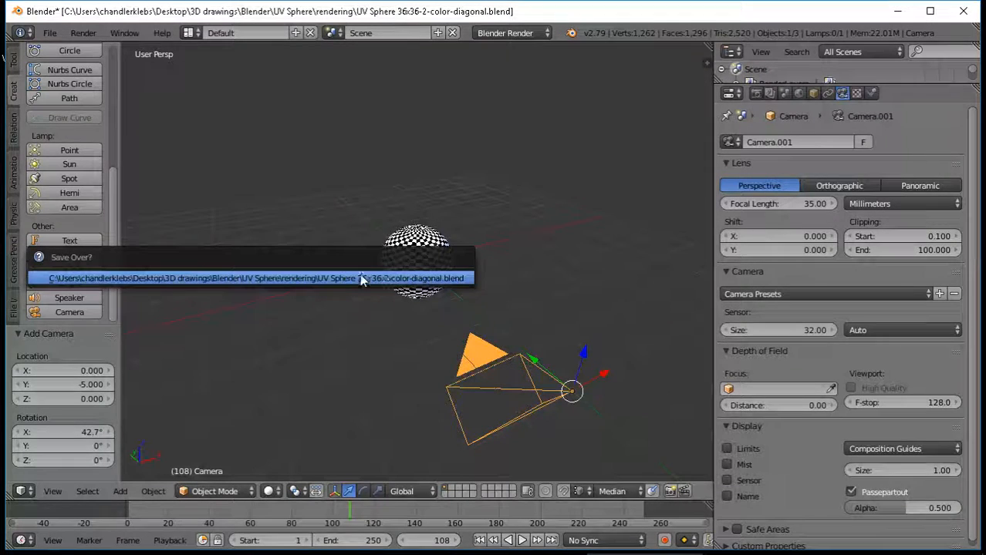
pyautogui.click(320, 278)
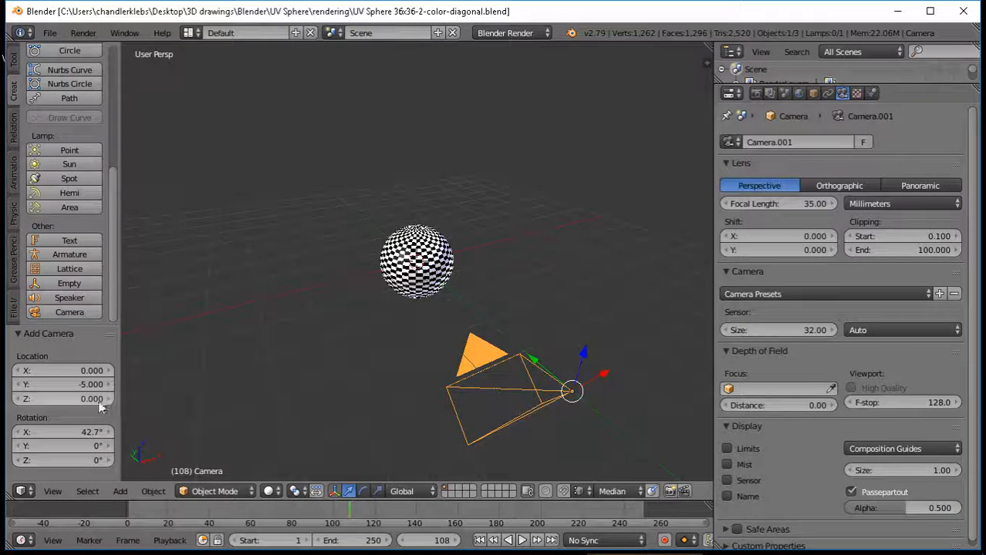
# - Render a still image through the camera placed in front of the sphere and return to the 3D view
pyautogui.click(84, 32)
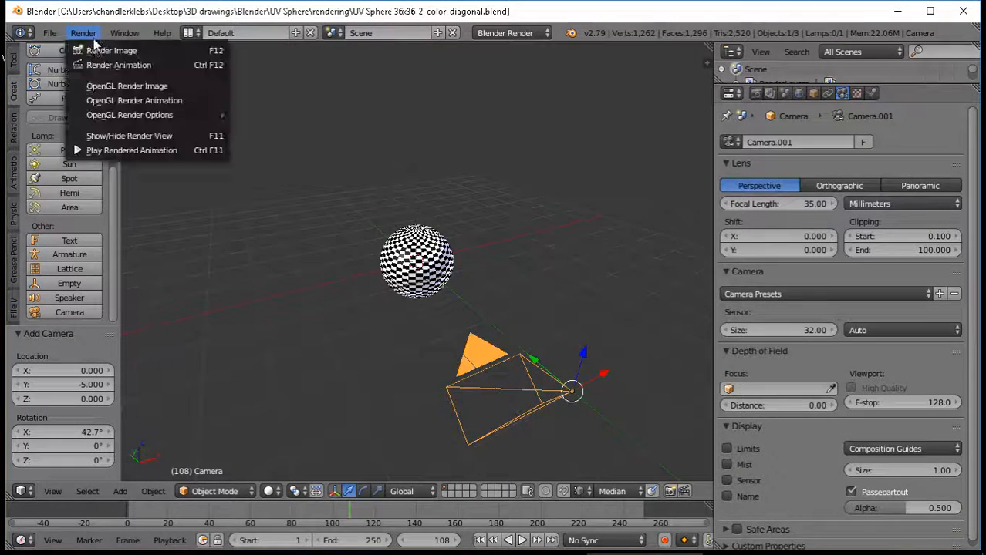
pyautogui.click(108, 50)
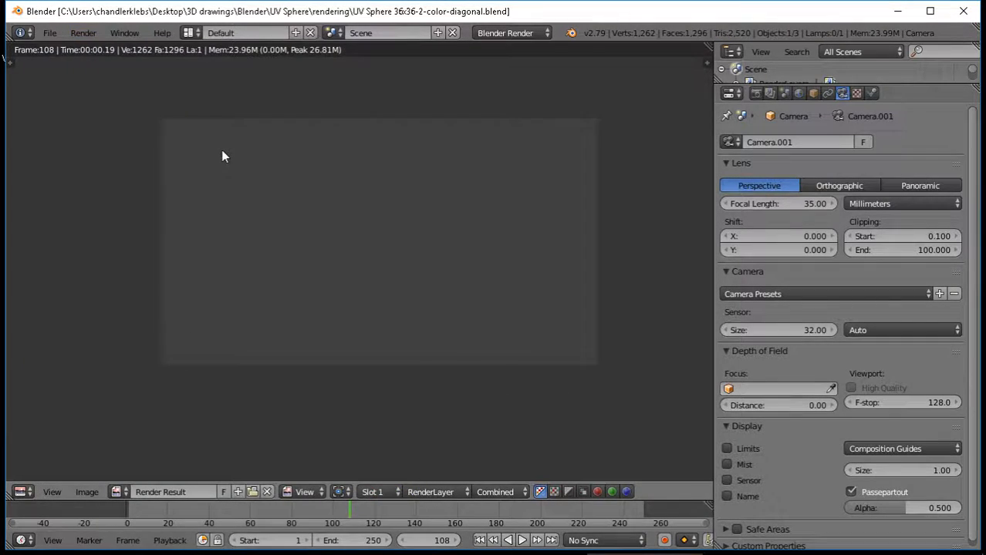
pyautogui.press('Escape')
# - Set the camera's X rotation to 0°
pyautogui.scroll(3, 472, 312)
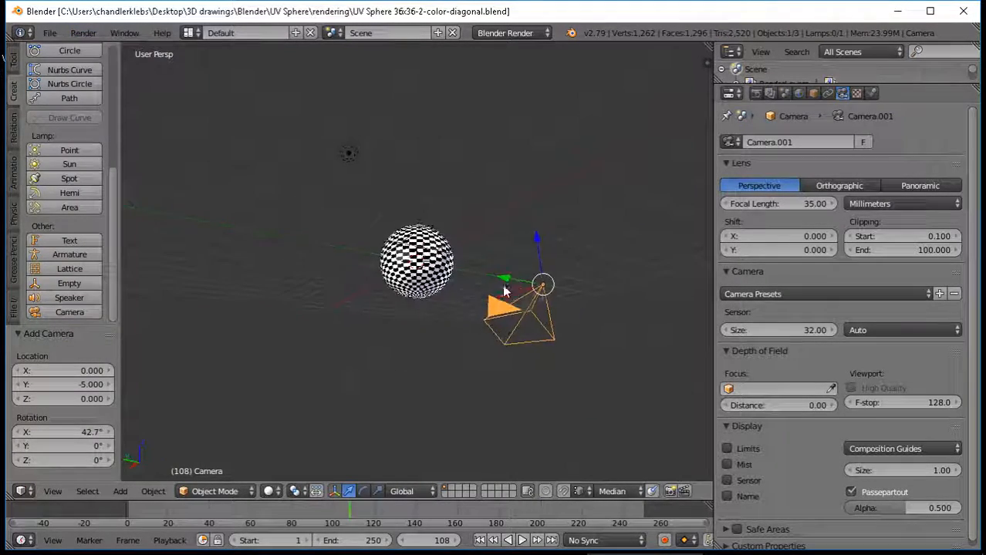
pyautogui.click(88, 430)
pyautogui.write('0')
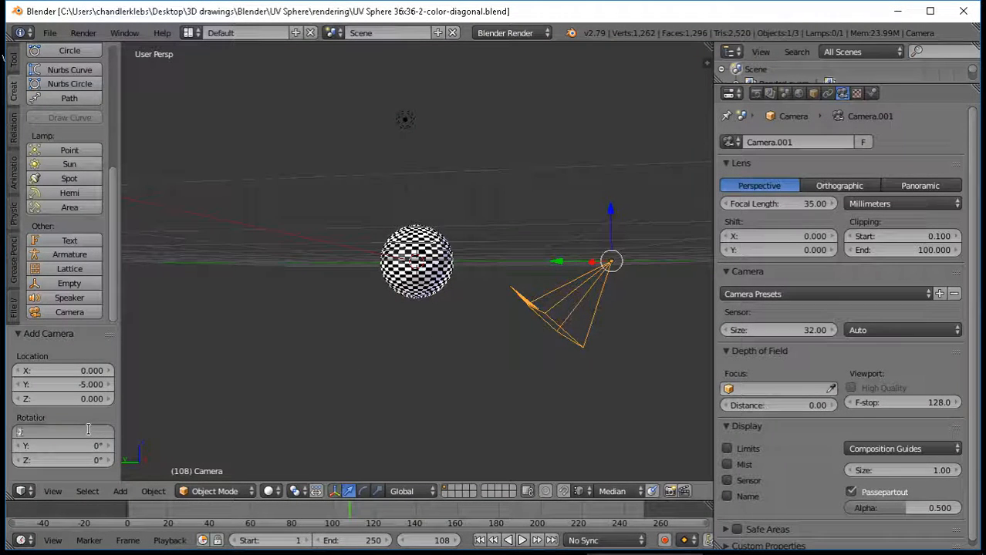
pyautogui.press('Return')
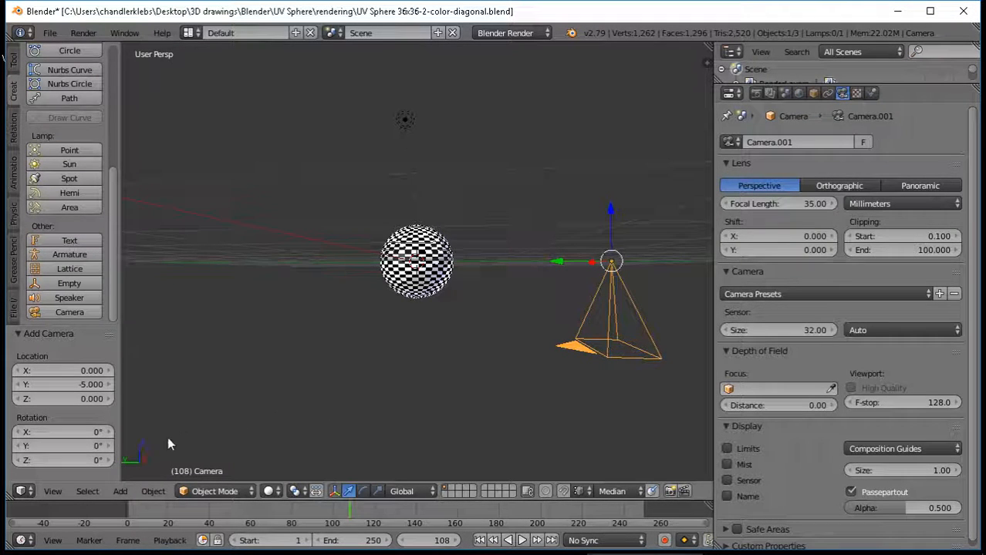
# - Set the camera's X rotation to 90° to aim it at the sphere, and render a still image
pyautogui.click(87, 433)
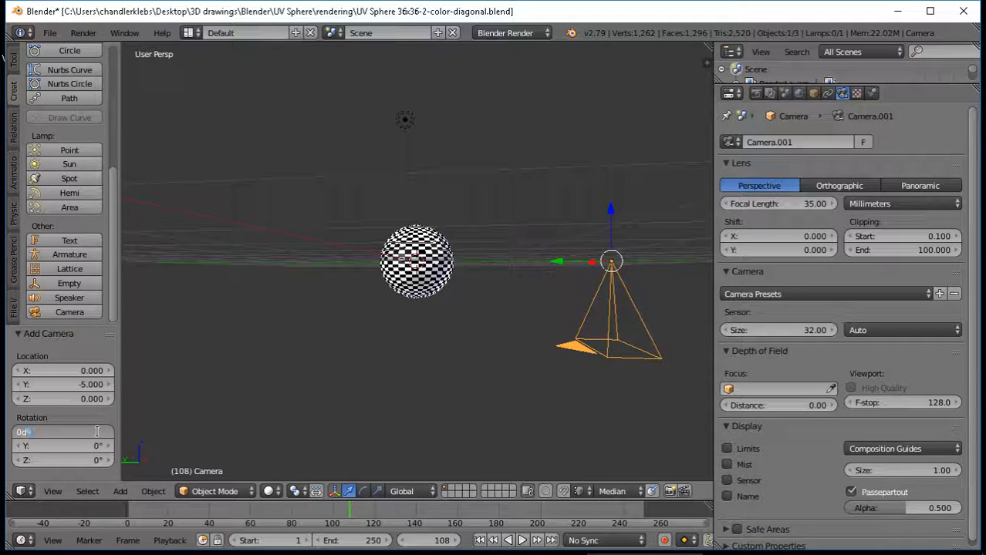
pyautogui.write('90')
pyautogui.press('Return')
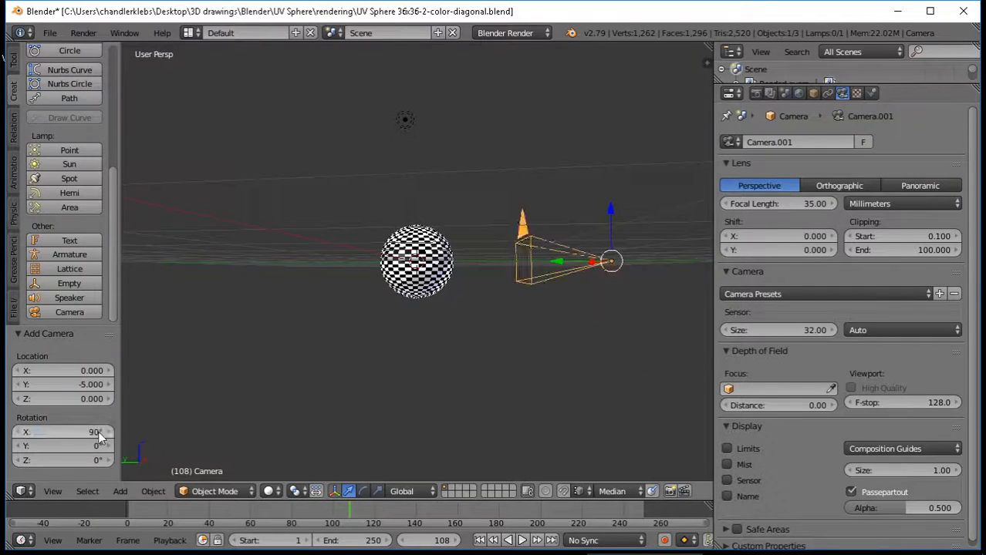
pyautogui.moveTo(498, 347); pyautogui.dragTo(367, 361, button='middle')
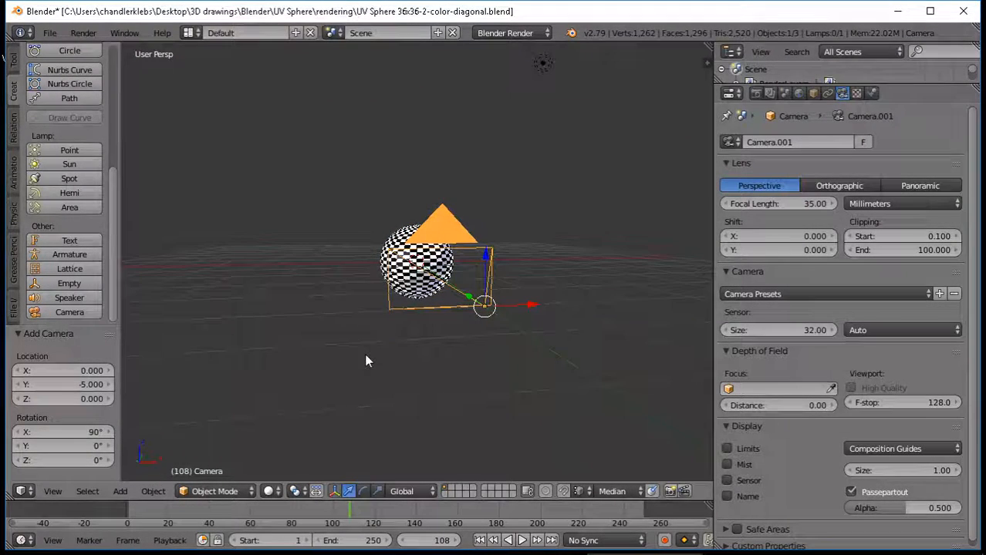
pyautogui.click(83, 32)
pyautogui.click(96, 48)
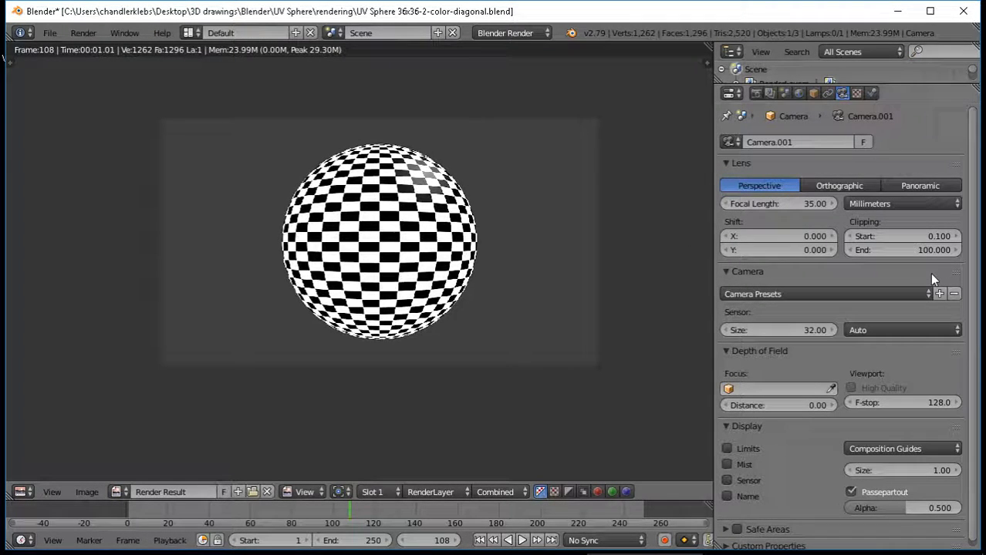
# - Show the scene's render settings and save over UV Sphere 36x36-2-color-diagonal.blend
pyautogui.click(755, 94)
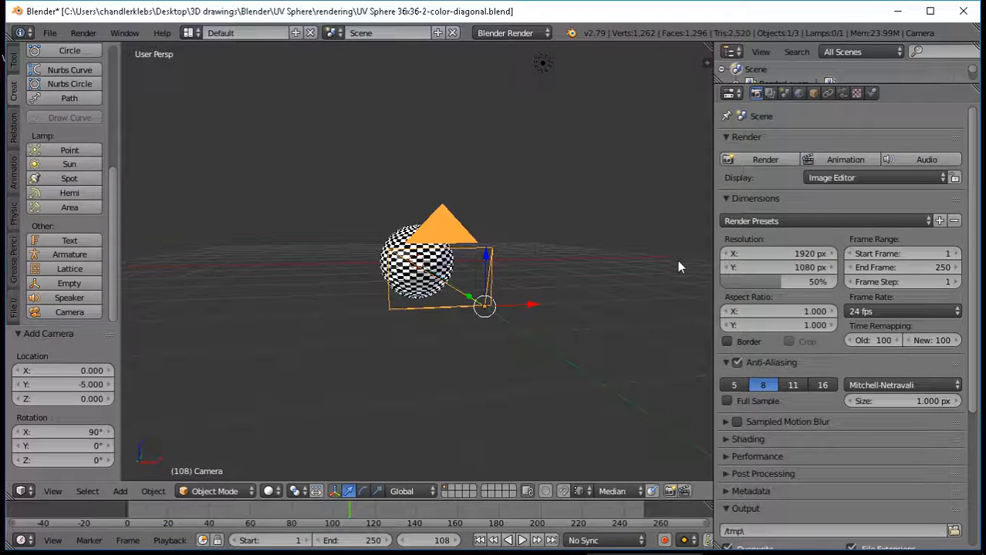
pyautogui.click(805, 221)
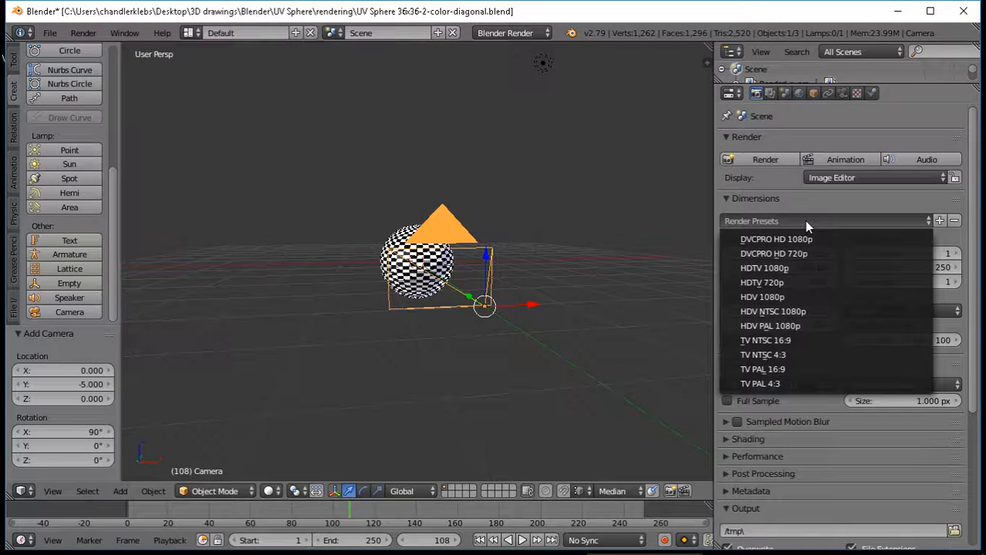
pyautogui.click(804, 220)
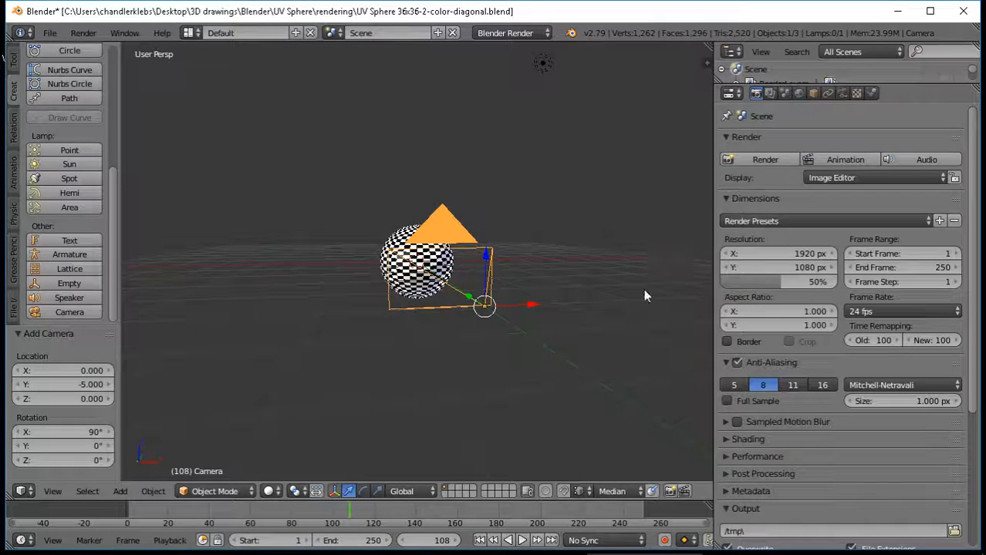
pyautogui.hotkey('ctrl', 's')
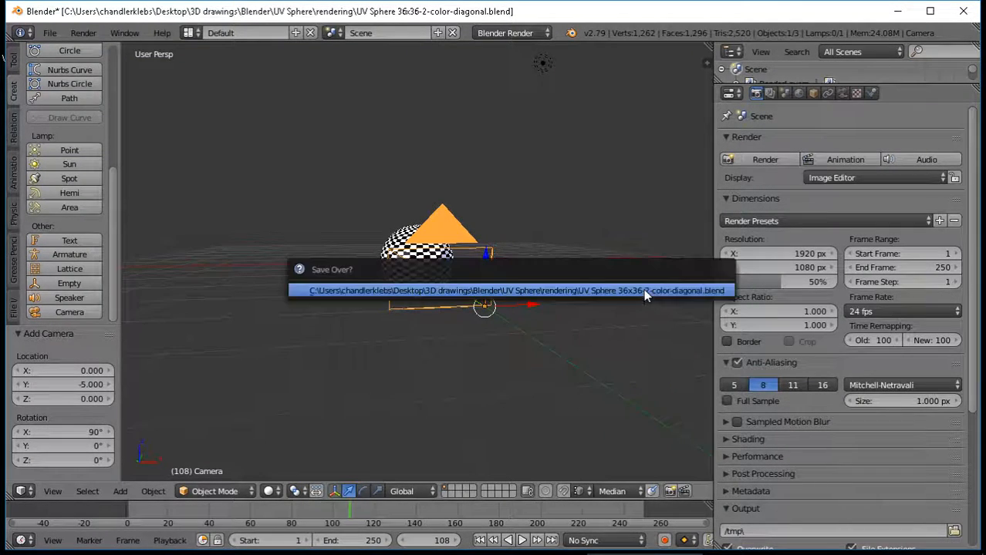
pyautogui.click(638, 299)
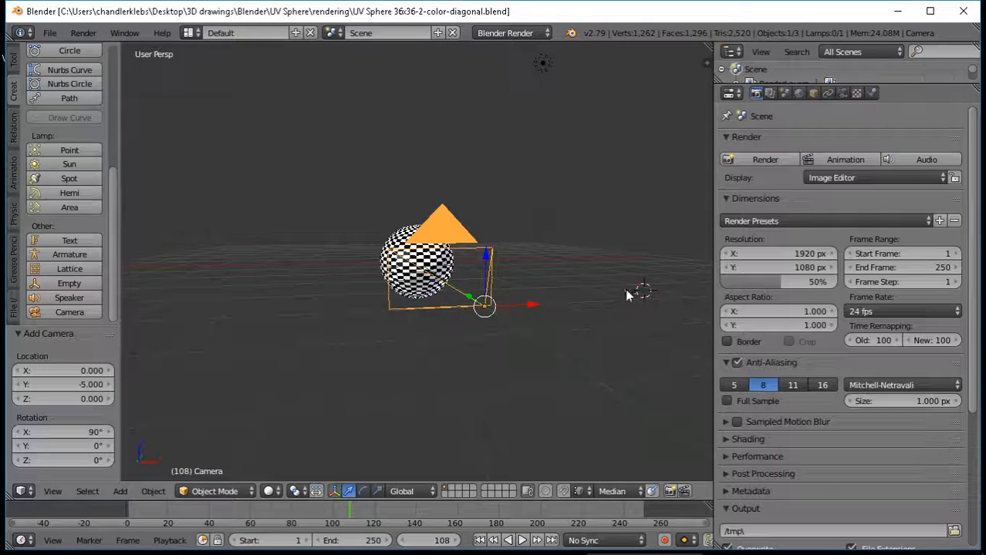
# - Render the still image again and set the render resolution percentage to 100%
pyautogui.click(84, 32)
pyautogui.click(108, 50)
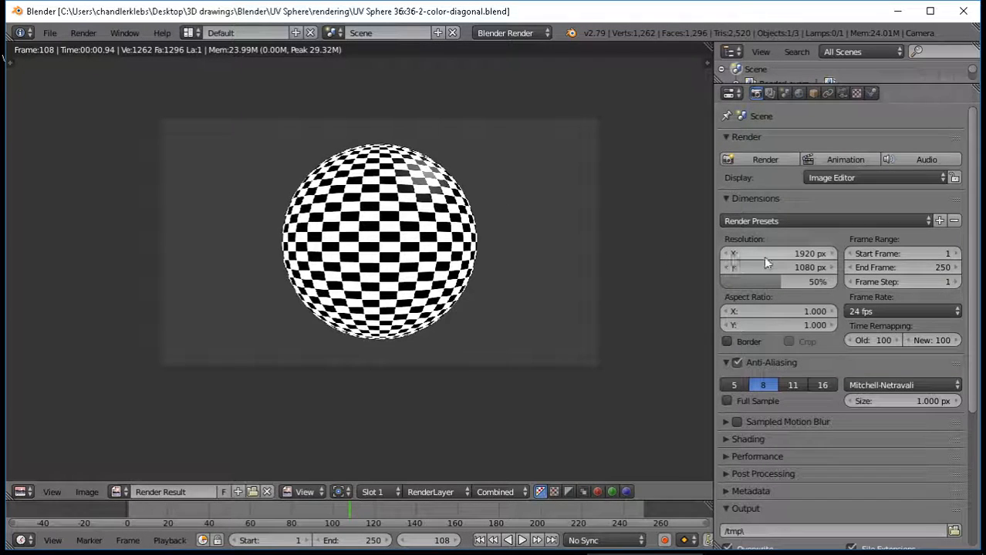
pyautogui.click(812, 284)
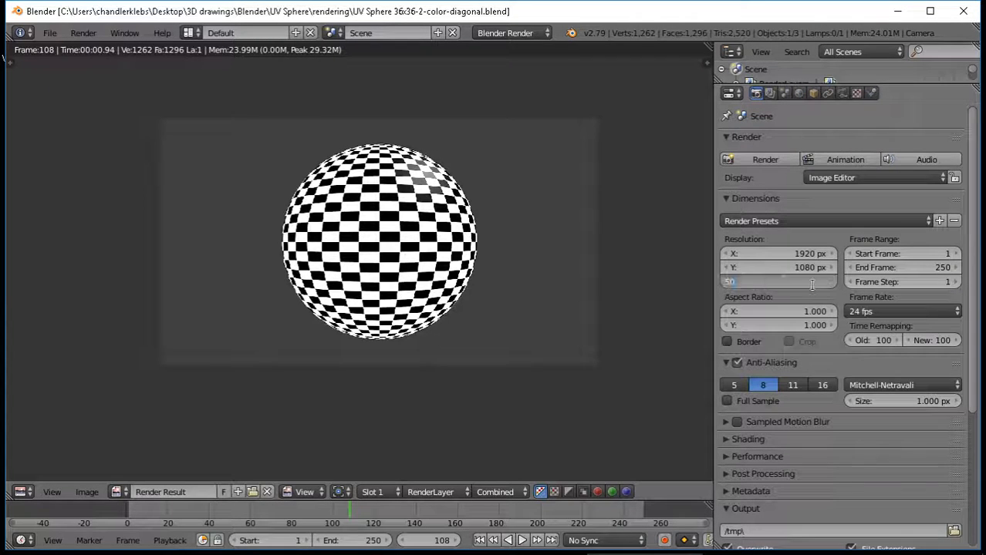
pyautogui.write('100')
pyautogui.press('Return')
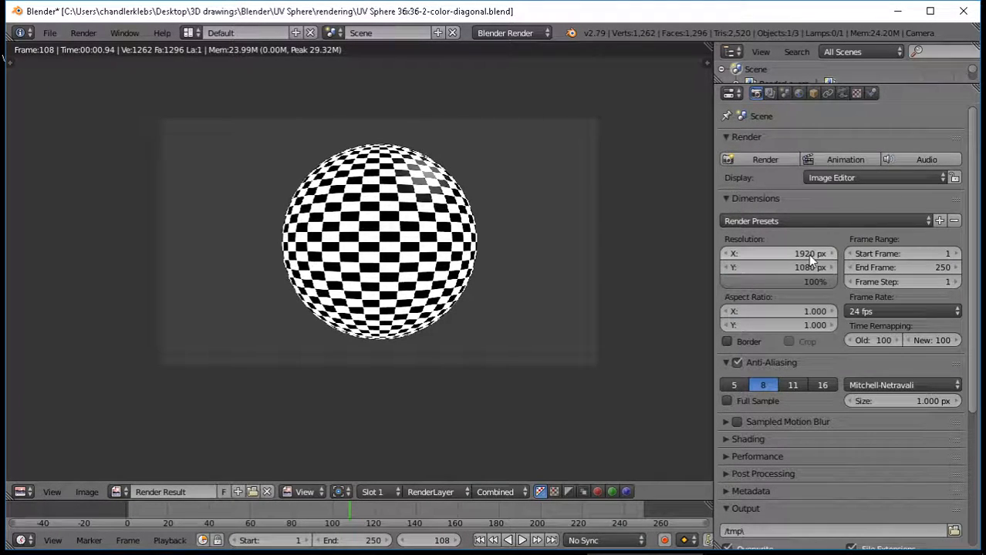
# - Set the render resolution to 720 px in X and 720 px in Y
pyautogui.click(807, 254)
pyautogui.write('72')
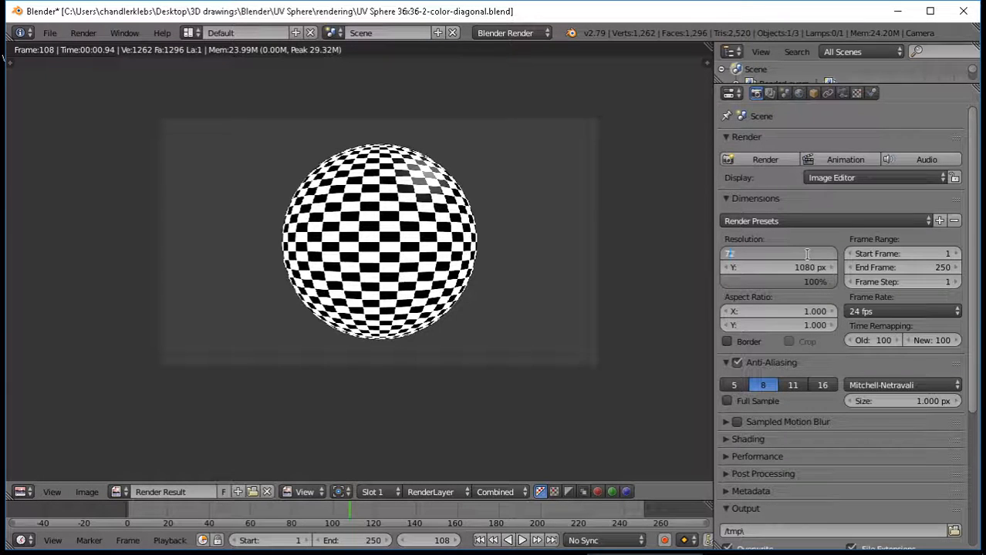
pyautogui.write('0')
pyautogui.press('Return')
pyautogui.click(811, 270)
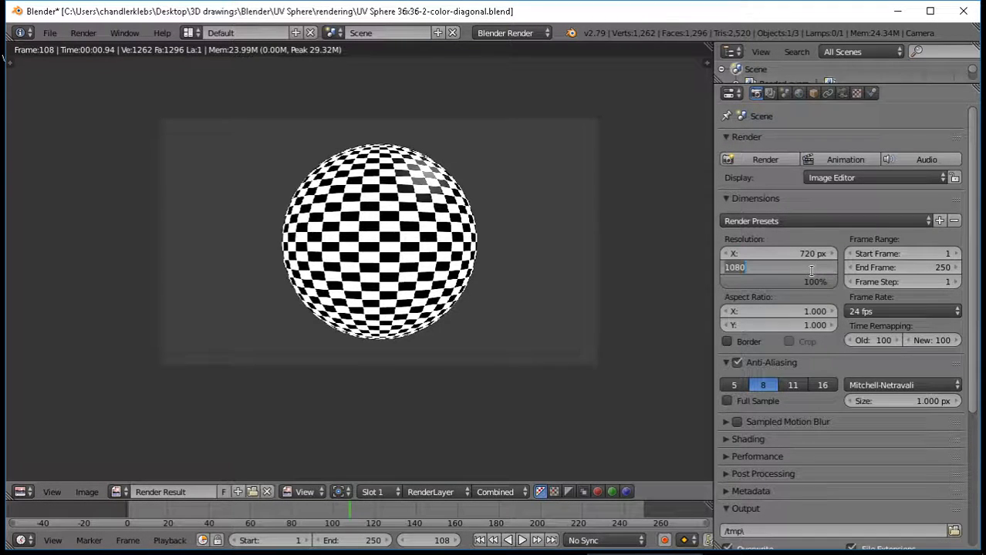
pyautogui.write('7')
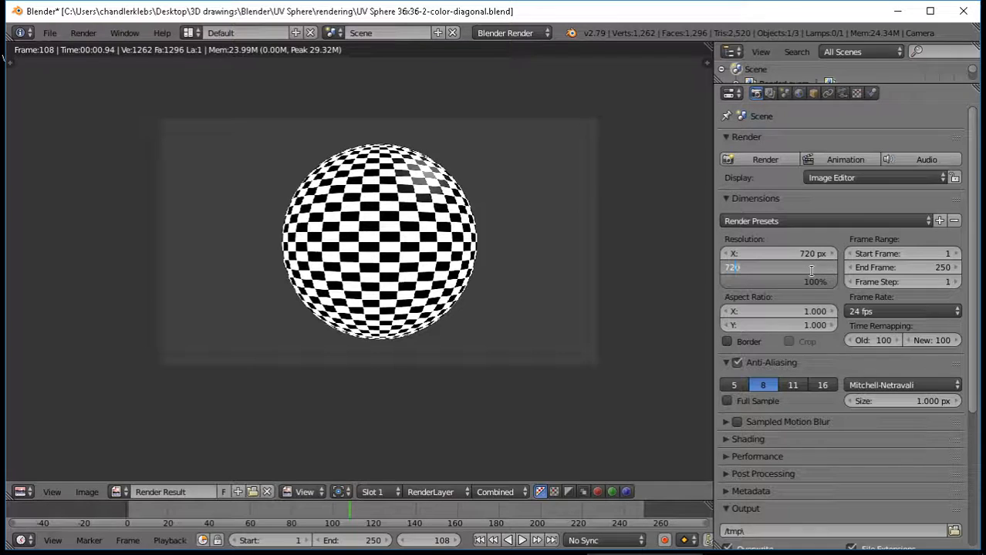
pyautogui.write('20')
pyautogui.press('Return')
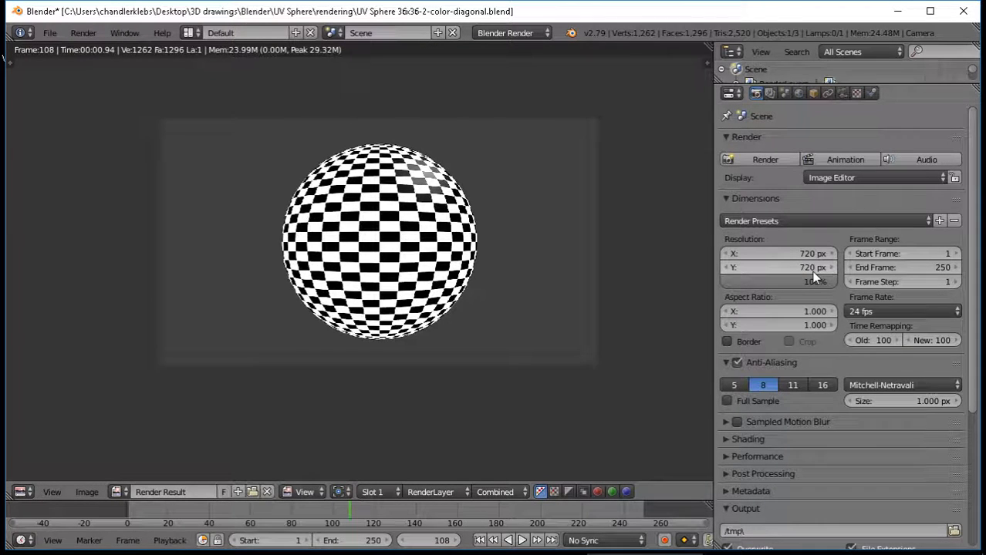
# - Render the sphere at the square resolution, inspect the image and return to the 3D view
pyautogui.click(761, 160)
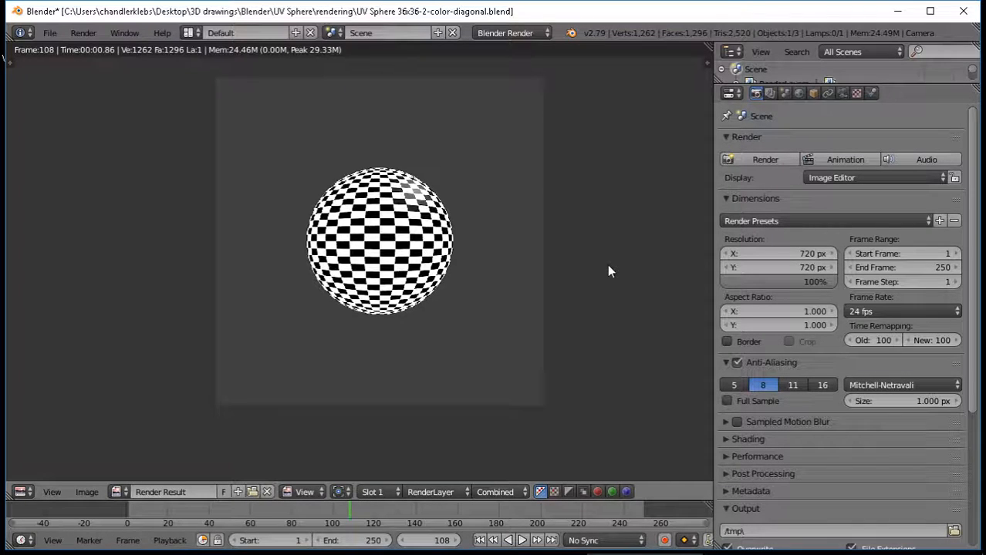
pyautogui.scroll(2, 559, 280)
pyautogui.scroll(-2, 552, 283)
pyautogui.press('Escape')
# - Save the scene over the existing UV Sphere 36x36-2-color-diagonal.blend file
pyautogui.moveTo(321, 289); pyautogui.dragTo(451, 290, button='middle')
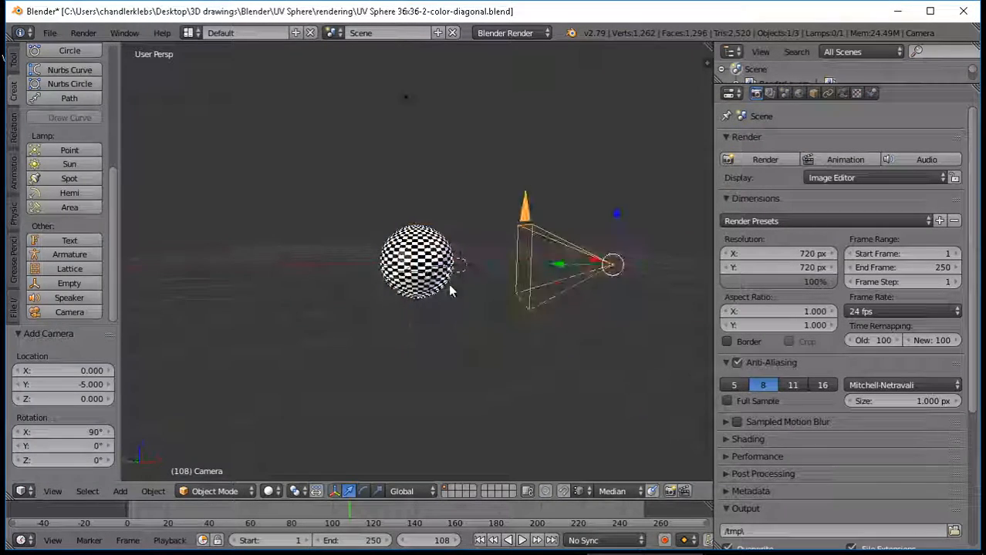
pyautogui.hotkey('ctrl', 's')
pyautogui.click(433, 292)
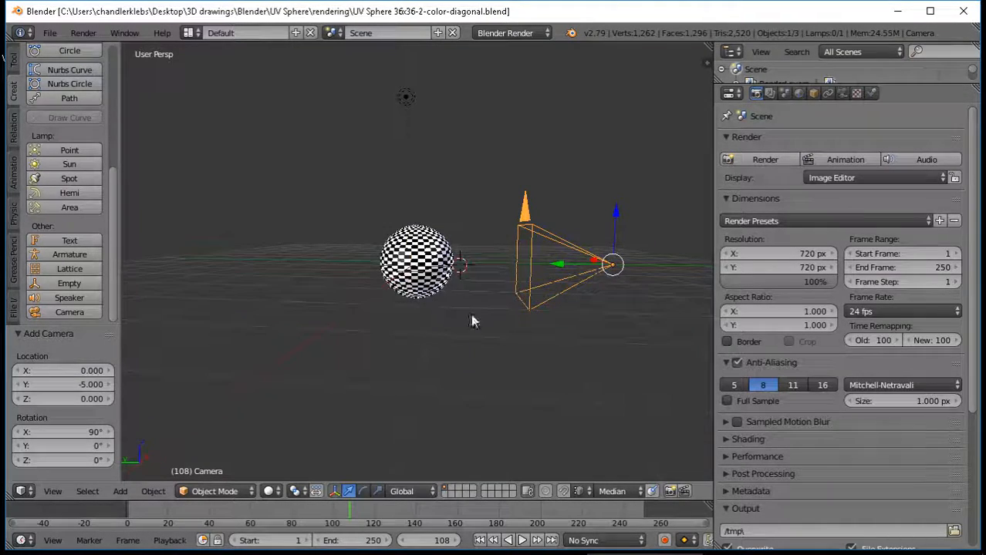
# - Enable snapping during transforms with Increment as the snap element
pyautogui.moveTo(569, 340); pyautogui.dragTo(536, 349, button='middle')
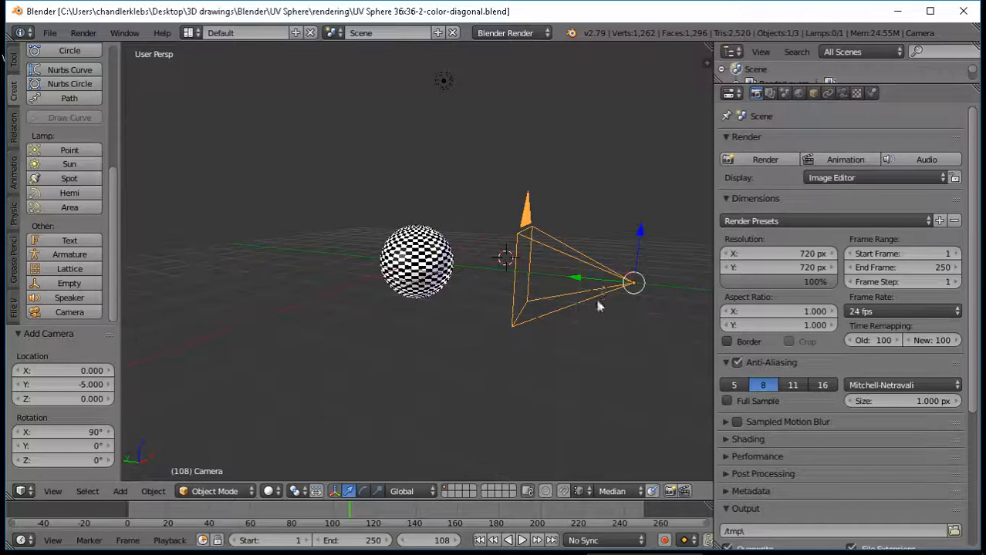
pyautogui.click(562, 491)
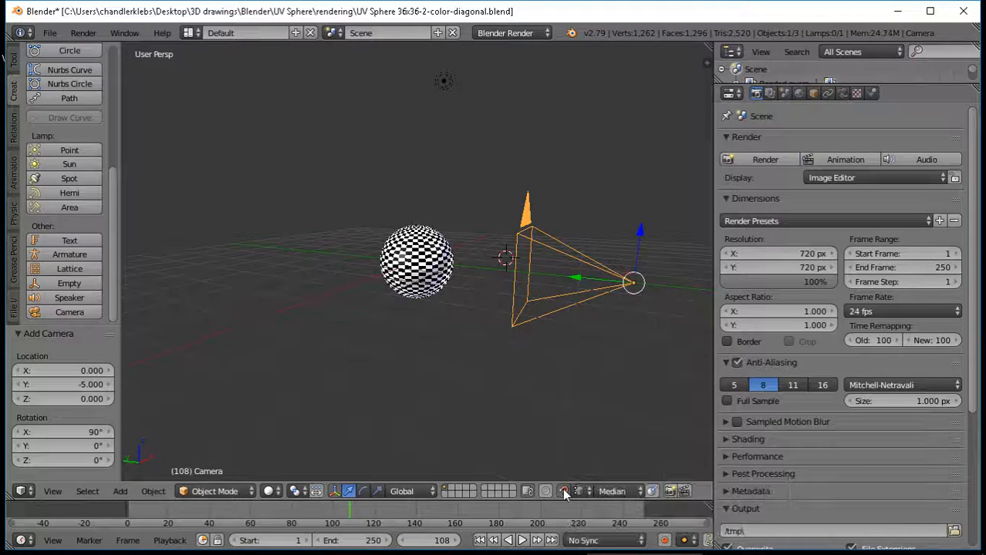
pyautogui.click(582, 491)
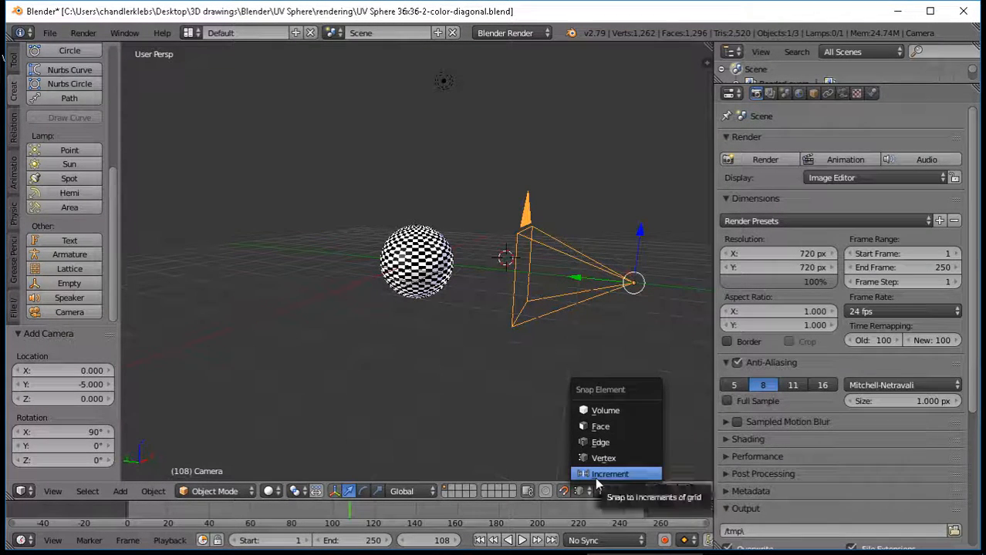
pyautogui.click(595, 475)
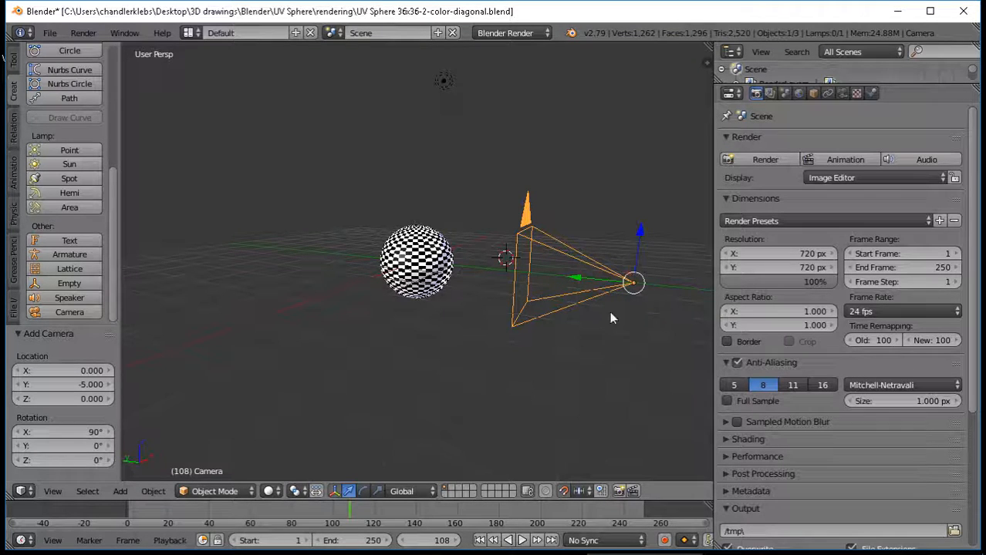
# - Move the camera 3 units along Y toward the sphere and render a test image
pyautogui.press('g')
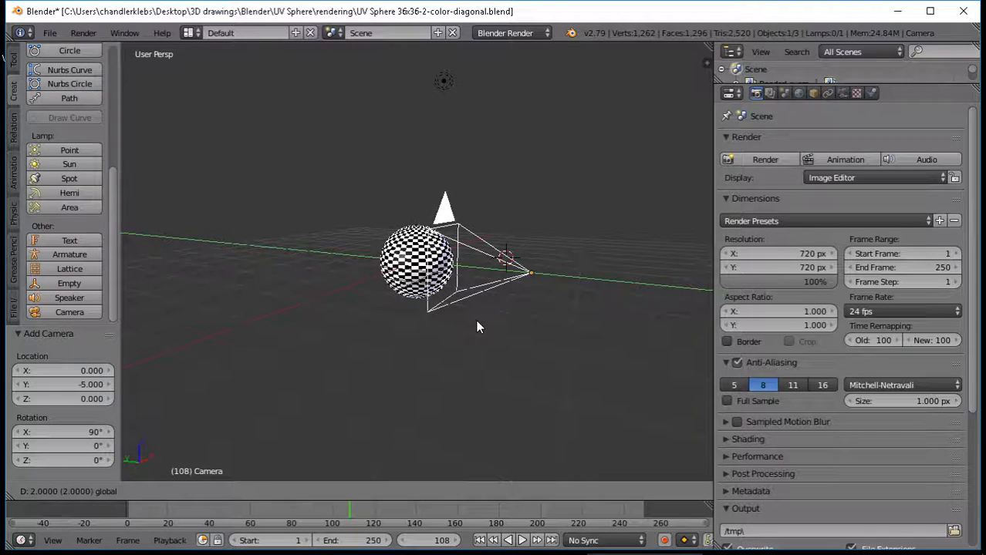
pyautogui.click(448, 318)
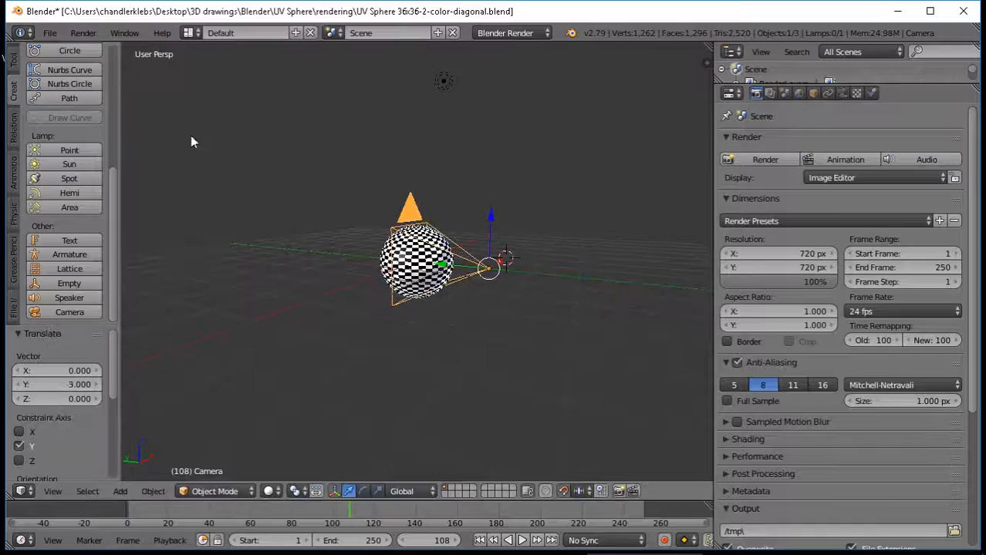
pyautogui.click(82, 33)
pyautogui.click(100, 48)
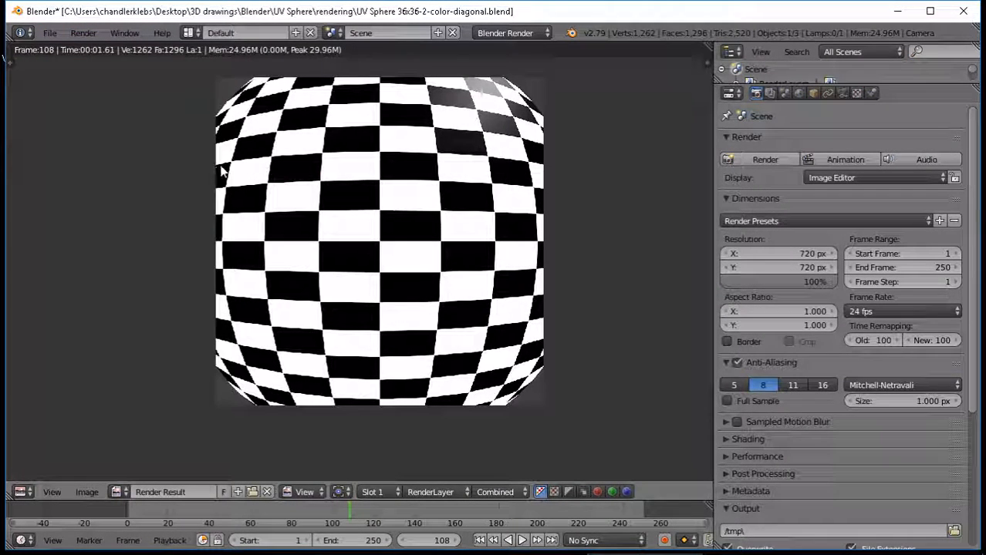
pyautogui.press('Escape')
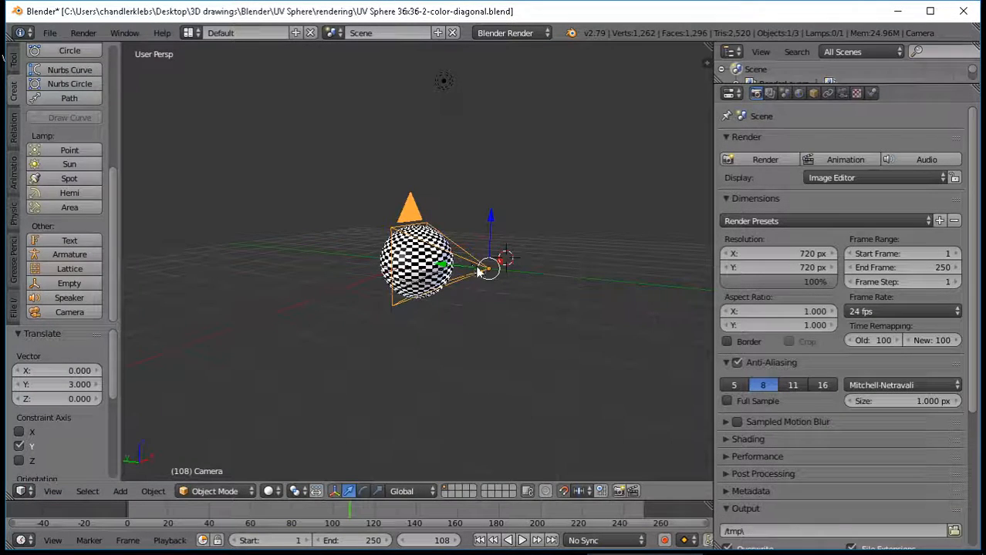
# - Move the camera back by -1 unit along Y and render another test image
pyautogui.press('g')
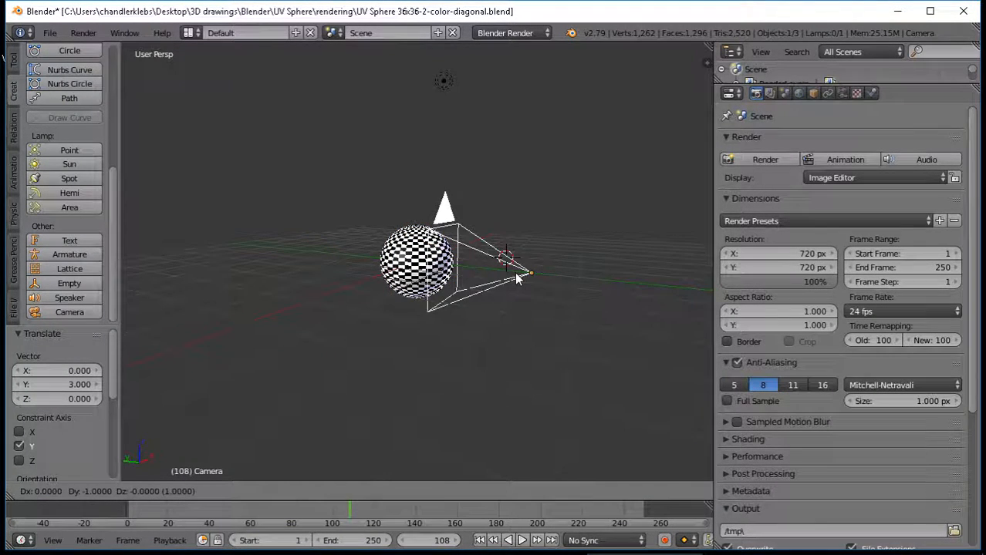
pyautogui.click(517, 280)
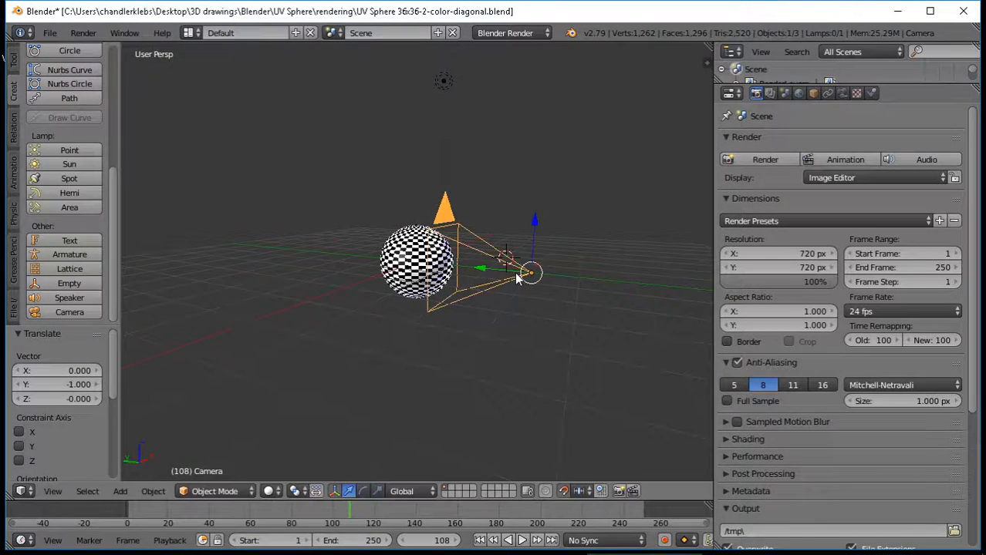
pyautogui.click(83, 33)
pyautogui.click(93, 47)
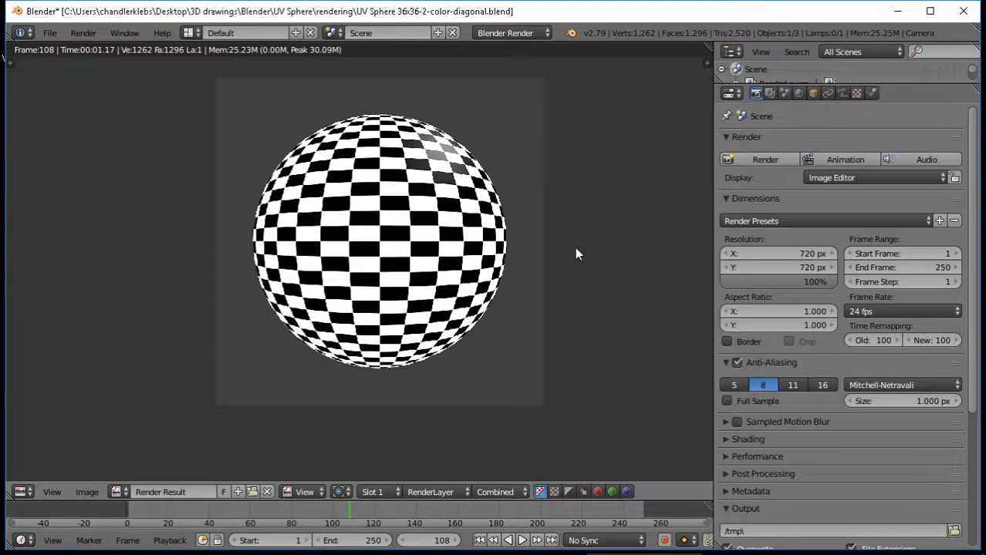
pyautogui.press('Escape')
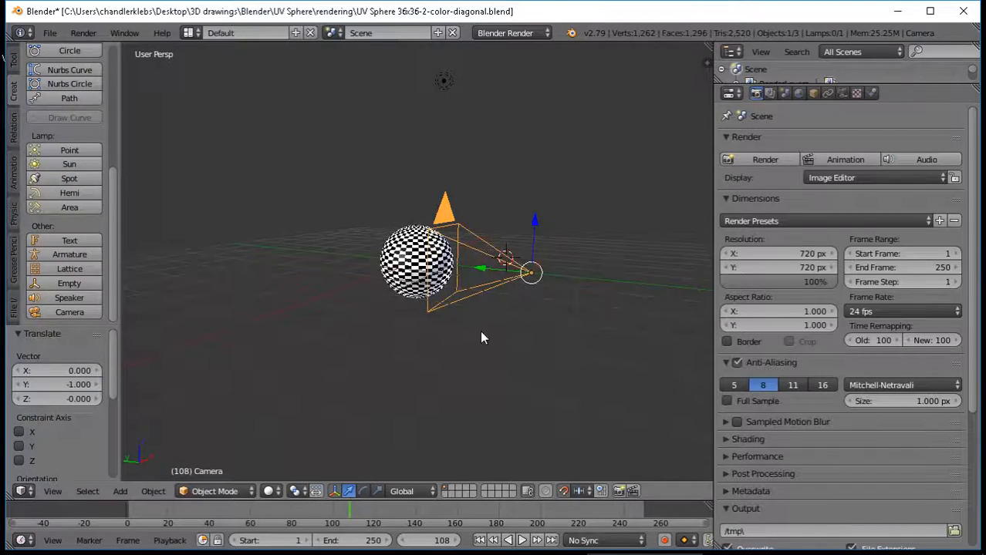
# - Move the camera 1 unit along Y toward the sphere, render a test image and return to the 3D view
pyautogui.moveTo(480, 330); pyautogui.dragTo(521, 370, button='middle')
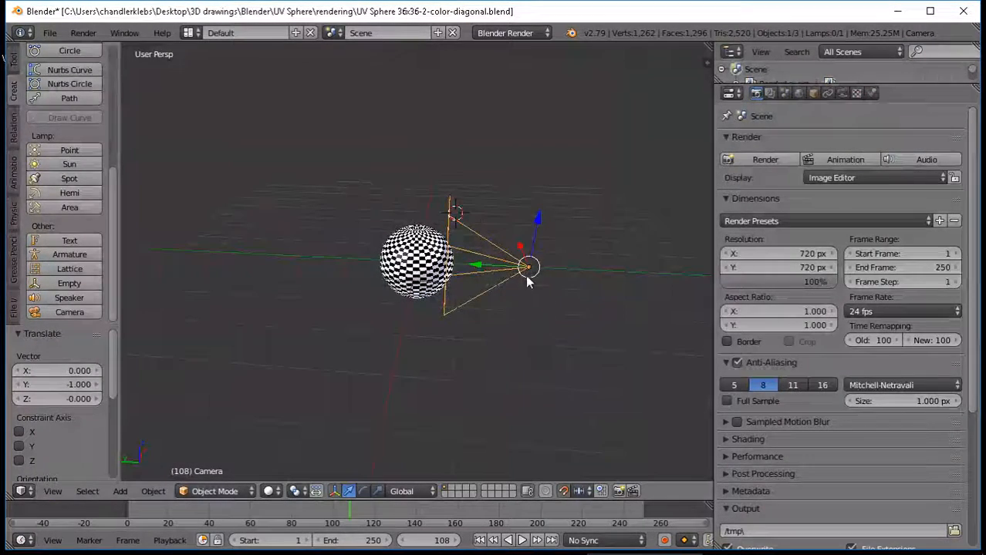
pyautogui.moveTo(525, 268); pyautogui.dragTo(495, 268)
pyautogui.click(85, 34)
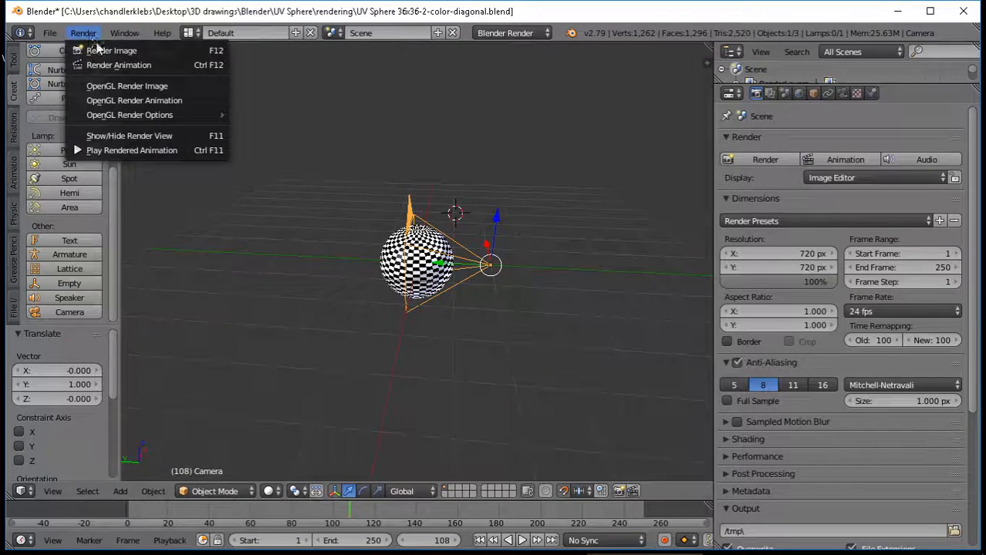
pyautogui.click(108, 50)
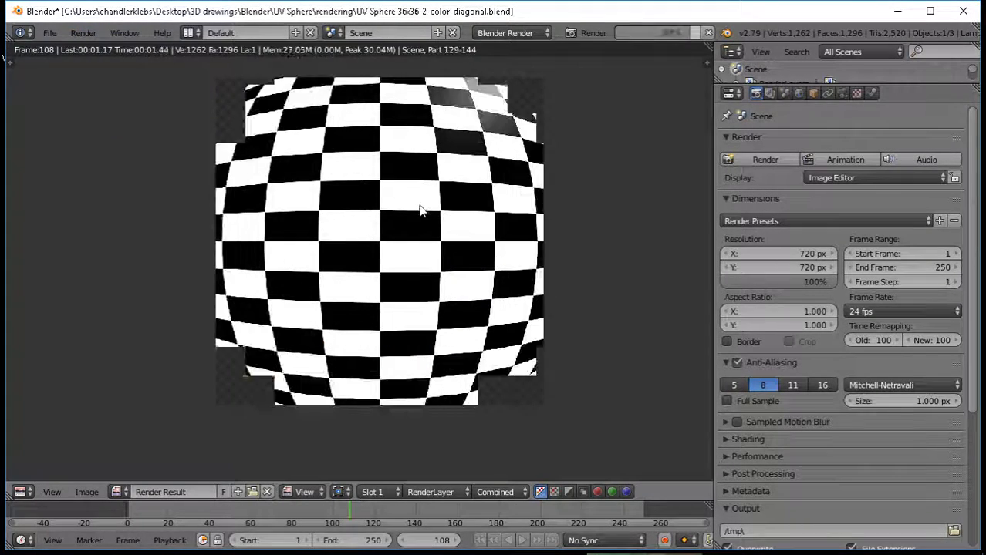
pyautogui.press('Escape')
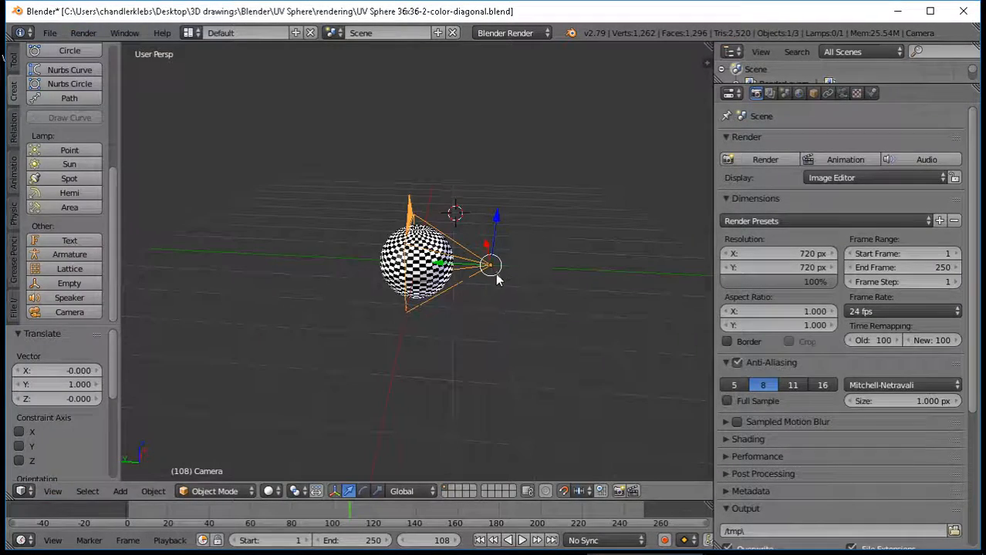
# - Set the camera's last Y translation to 0, render a test image and return to the 3D view
pyautogui.click(81, 385)
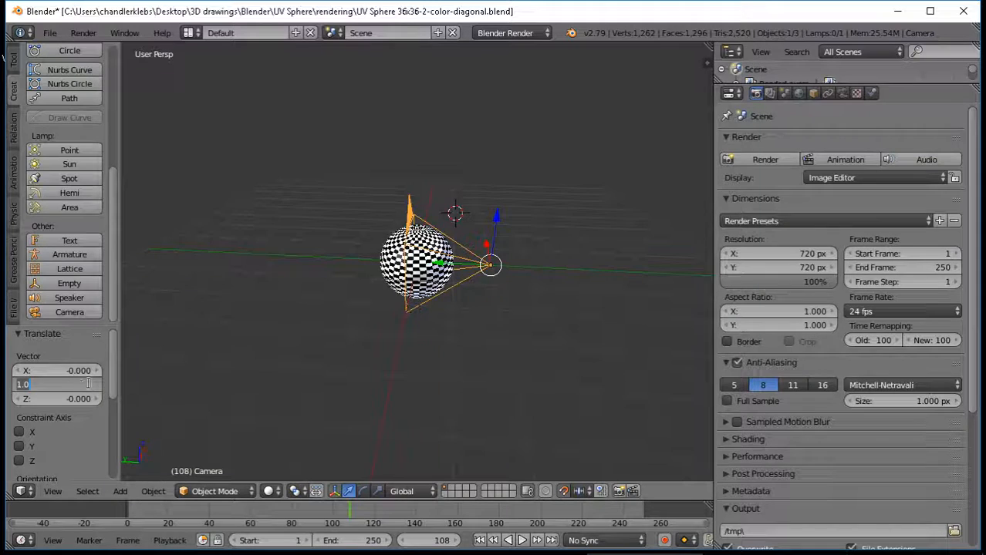
pyautogui.write('0')
pyautogui.press('Return')
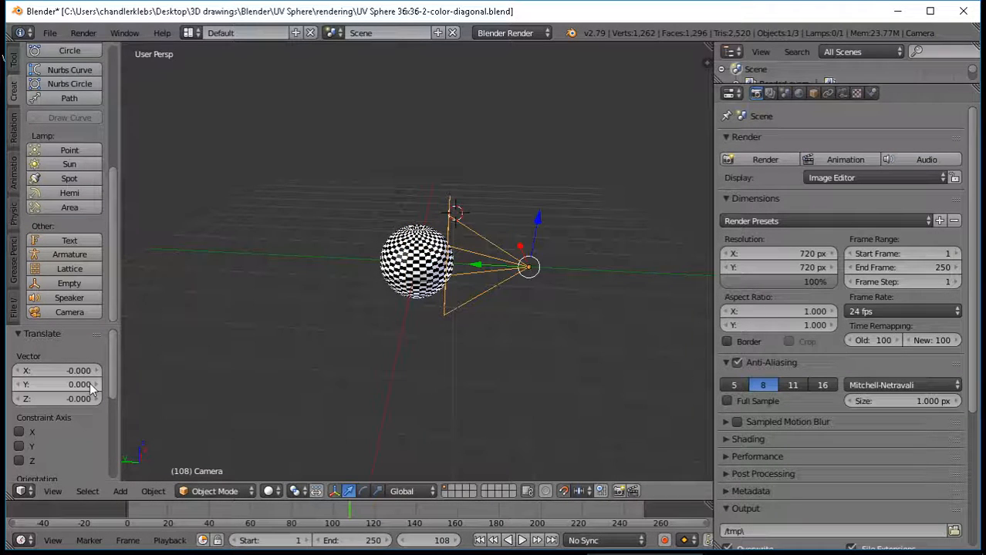
pyautogui.click(83, 33)
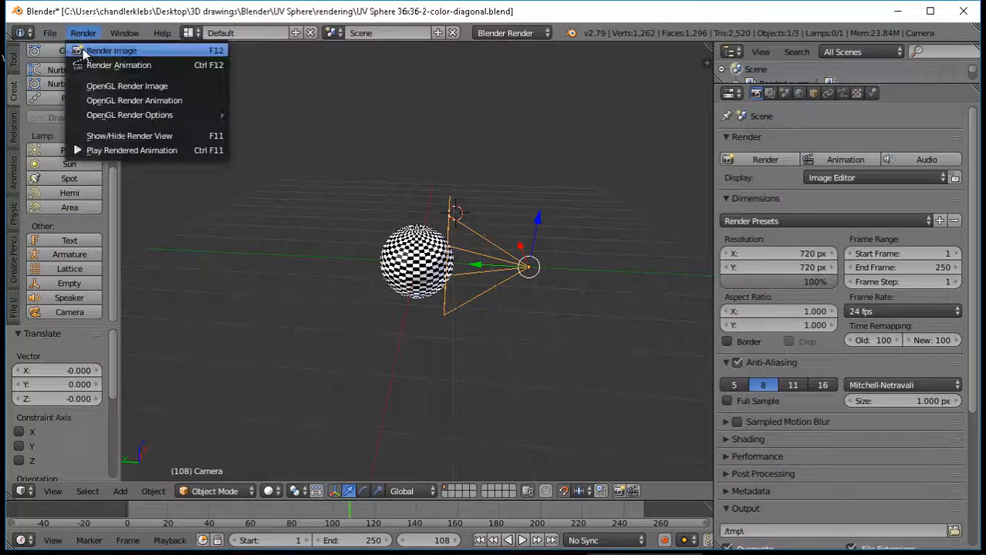
pyautogui.click(85, 50)
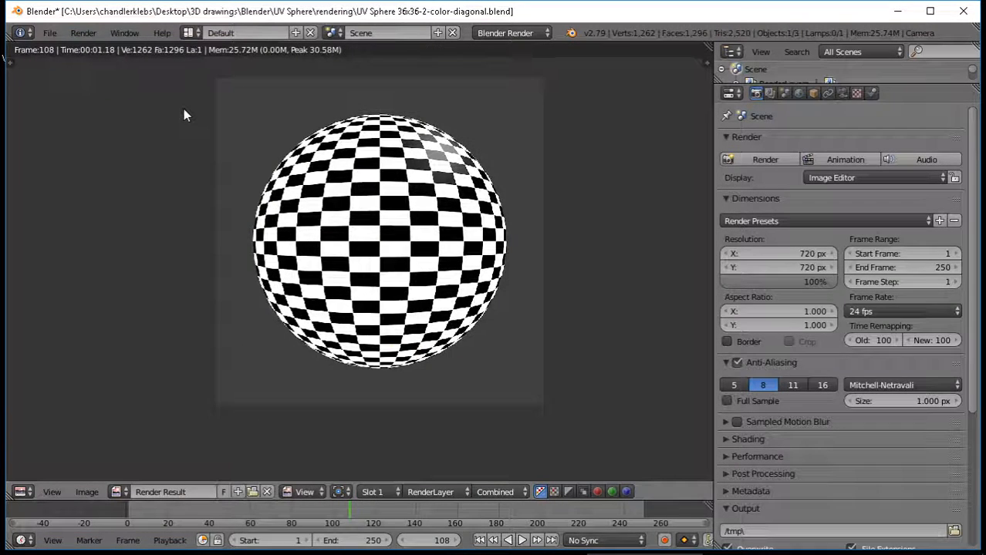
pyautogui.press('Escape')
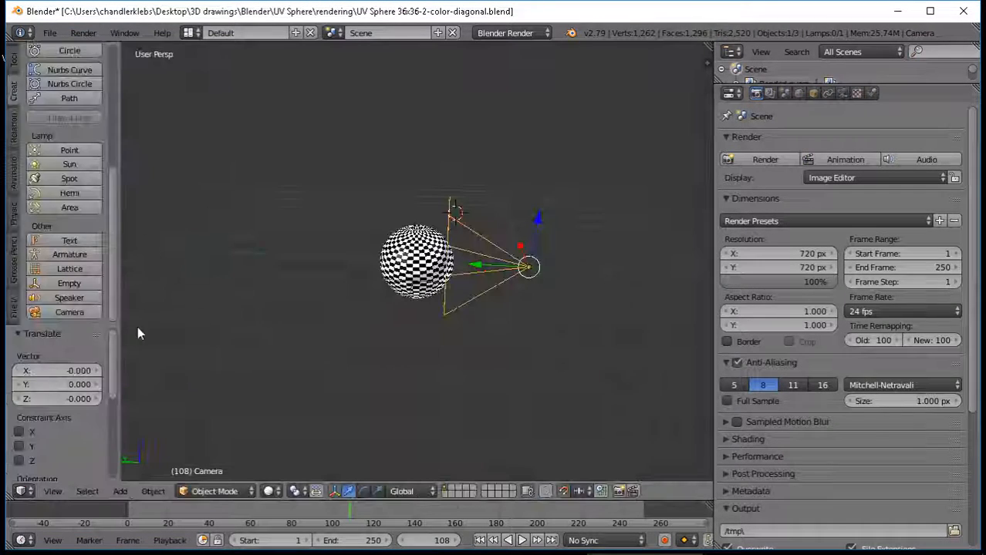
# - Set the camera's last Y translation to 0.5, render a test image and return to the 3D view
pyautogui.click(77, 384)
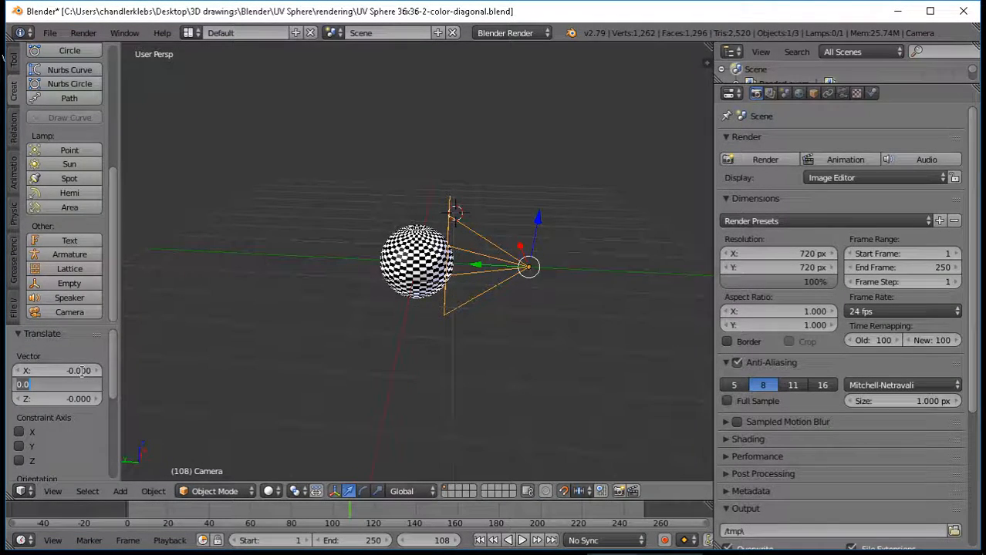
pyautogui.write('5')
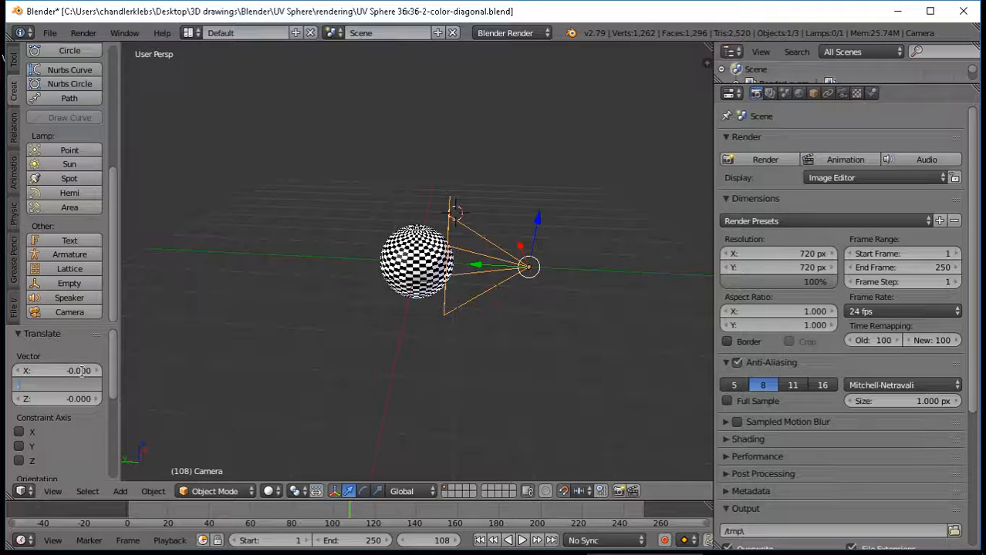
pyautogui.press('Return')
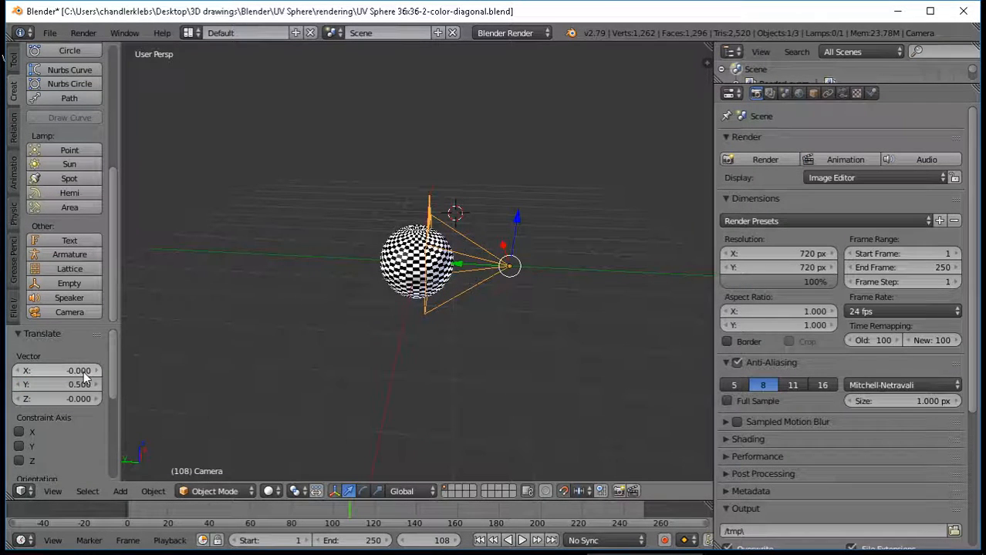
pyautogui.click(83, 35)
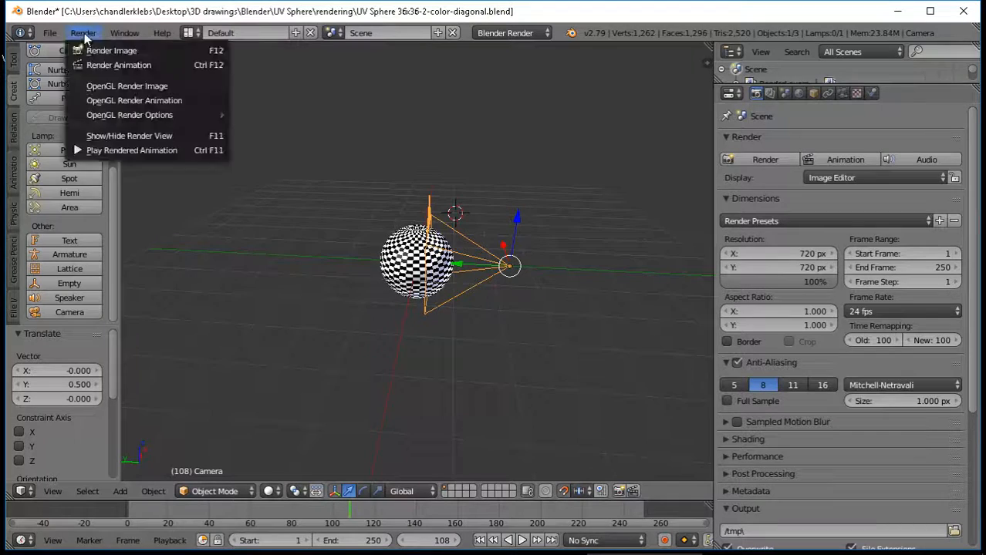
pyautogui.click(91, 47)
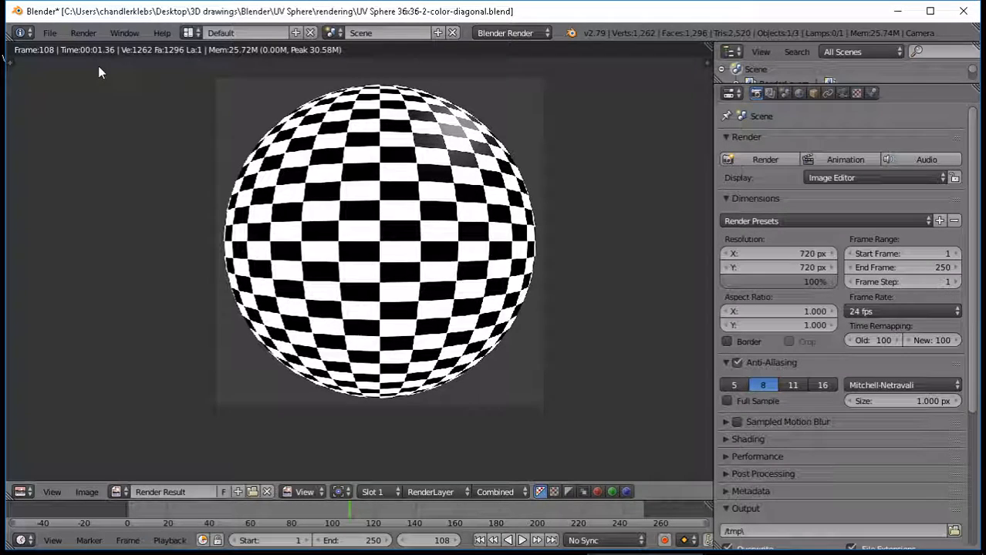
pyautogui.press('Escape')
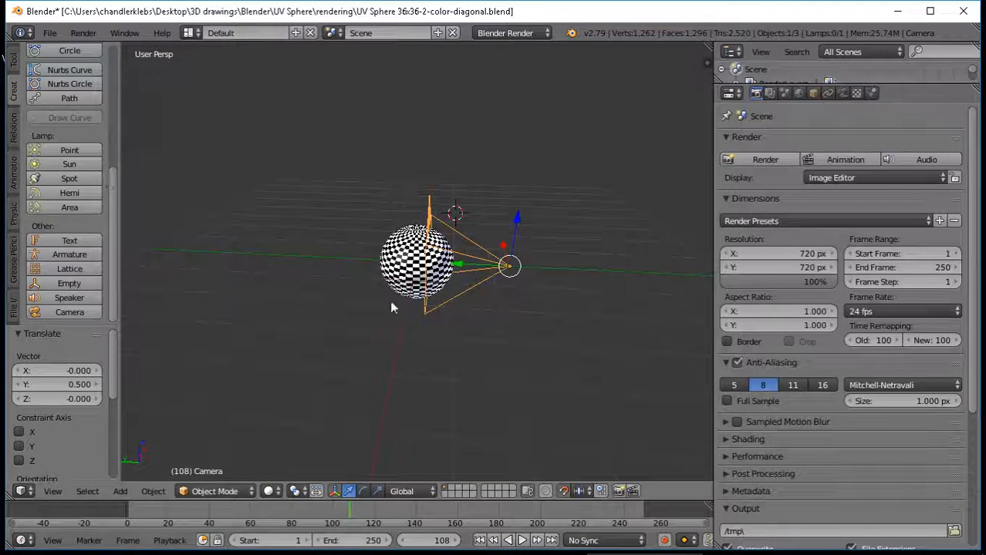
# - Set the camera's last Y translation to 1, render a test image and return to the 3D view
pyautogui.press('g')
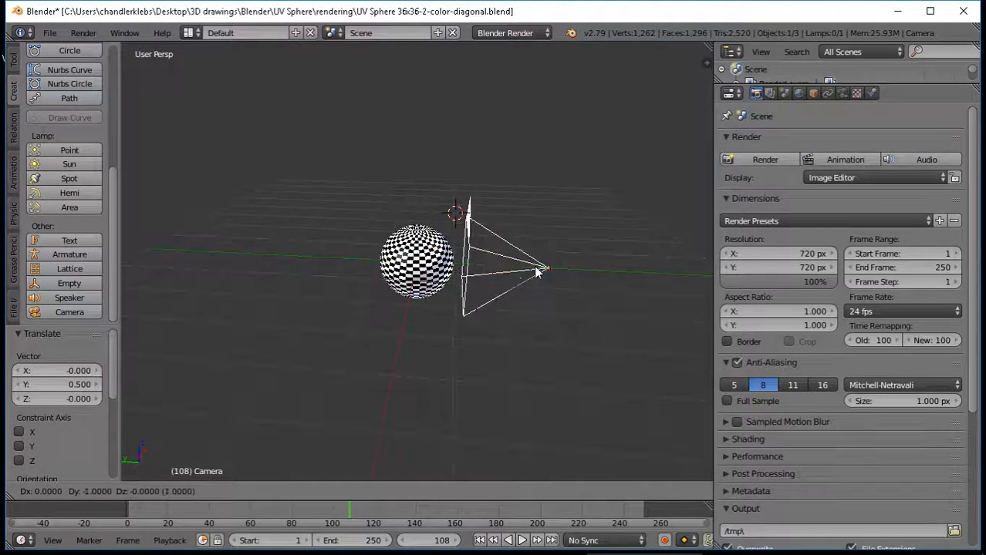
pyautogui.click(491, 274)
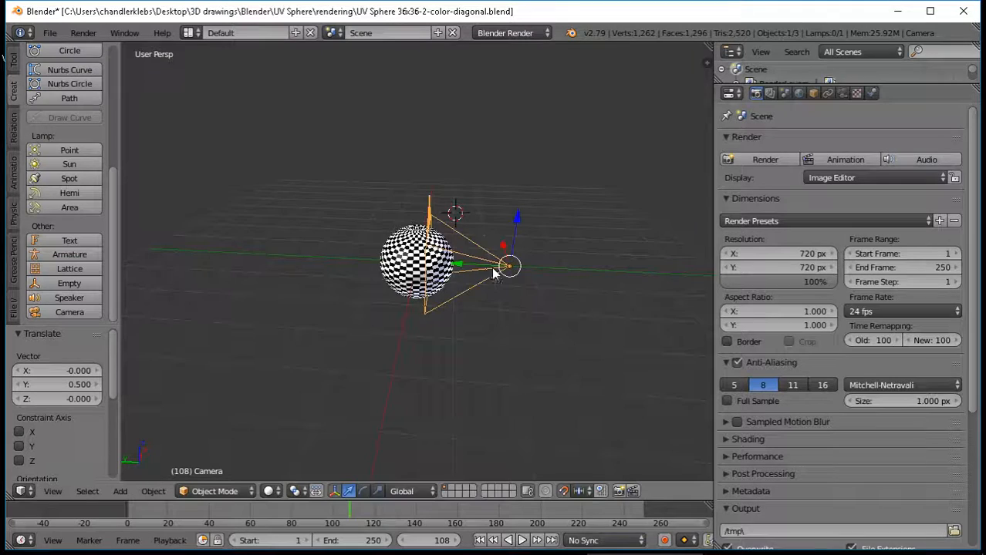
pyautogui.click(77, 384)
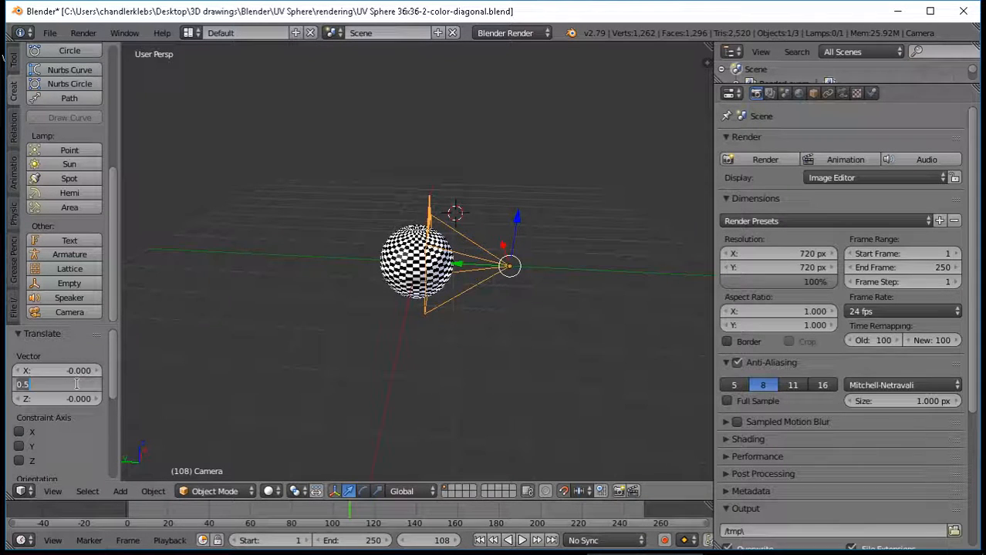
pyautogui.write('1')
pyautogui.press('Return')
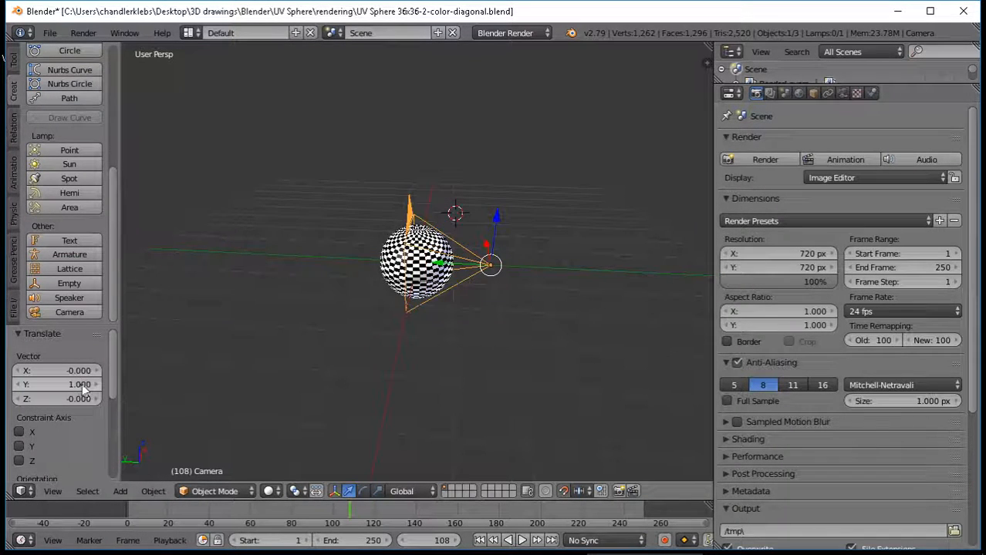
pyautogui.moveTo(477, 307); pyautogui.dragTo(416, 285, button='middle')
pyautogui.click(83, 32)
pyautogui.click(95, 50)
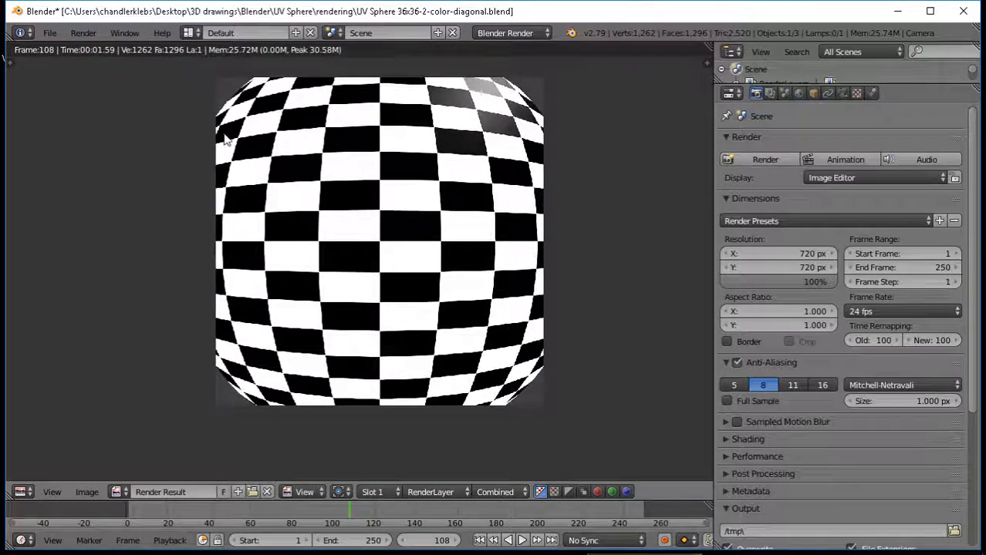
pyautogui.press('Escape')
# - Move the camera away from the sphere by -1 unit along Y and render the image
pyautogui.keyDown('ctrl'); pyautogui.moveTo(478, 290); pyautogui.dragTo(510, 308); pyautogui.keyUp('ctrl')
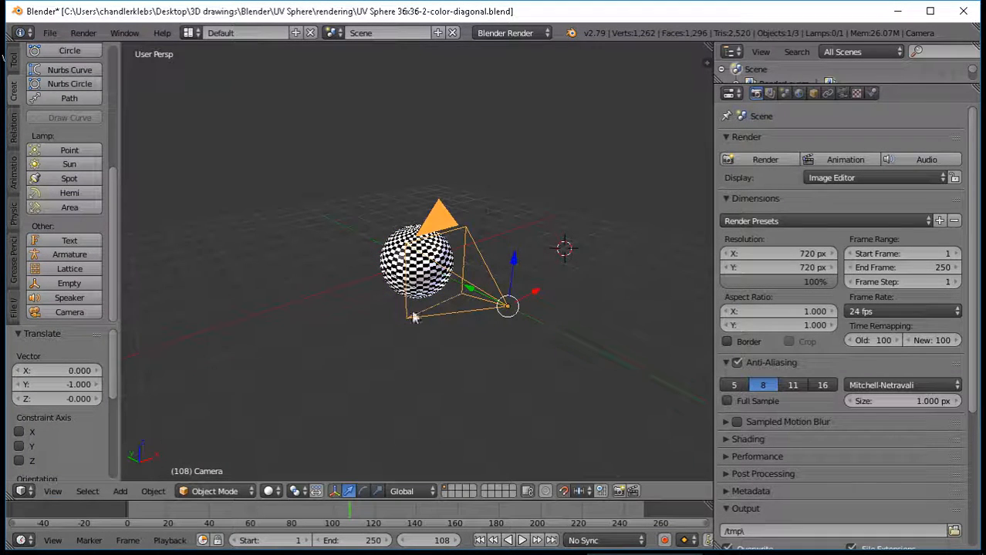
pyautogui.click(83, 32)
pyautogui.click(97, 51)
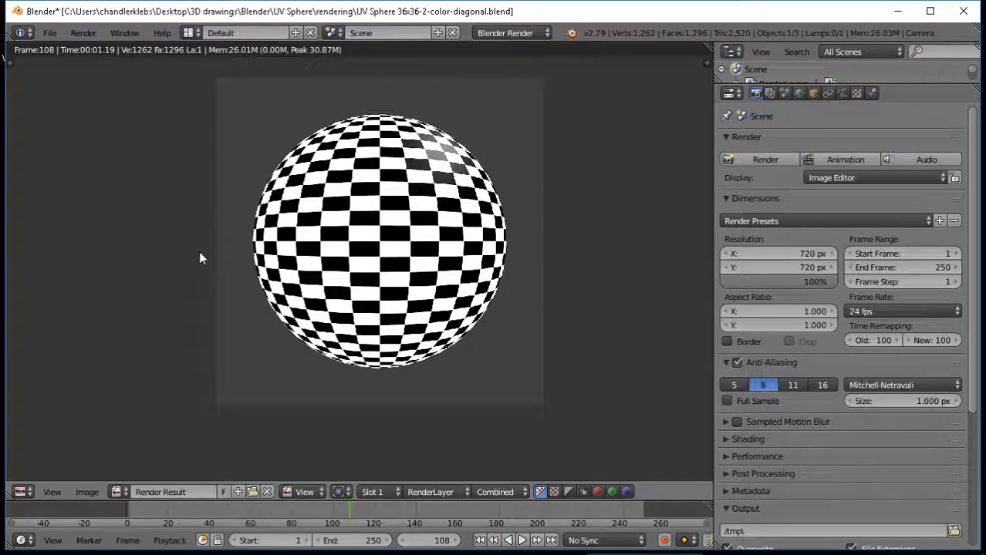
# - Save the rendered image as "2 color Sphere Side view.png" in the rendering folder
pyautogui.click(84, 493)
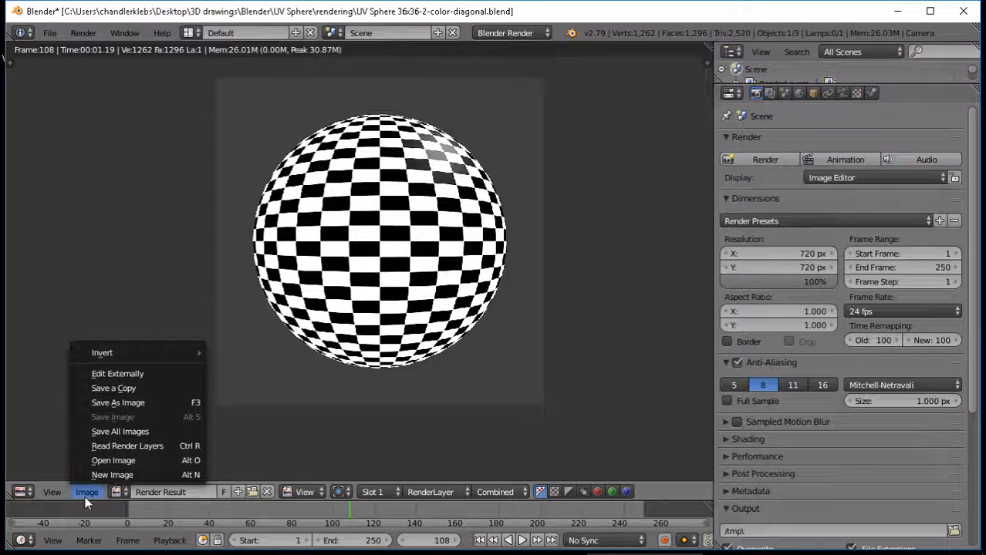
pyautogui.click(119, 403)
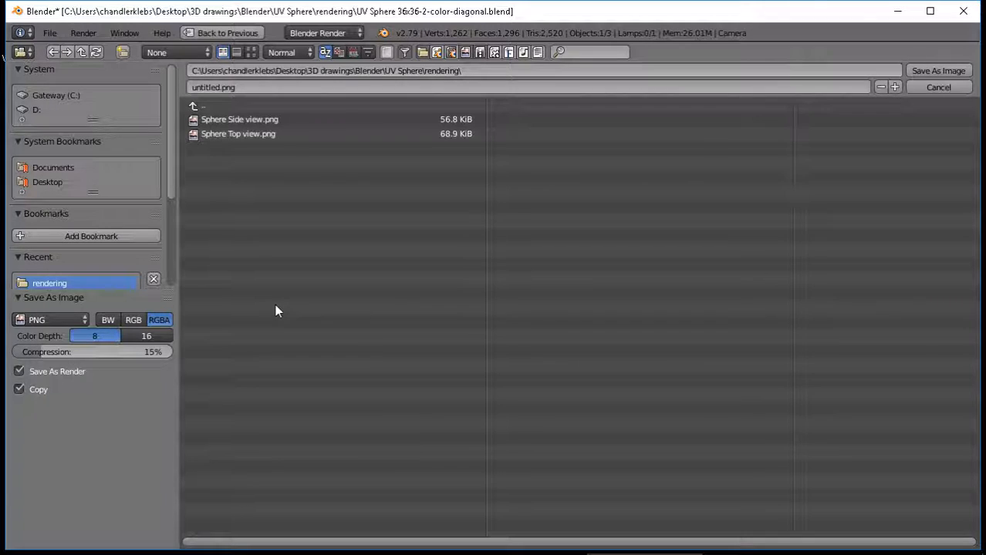
pyautogui.click(228, 122)
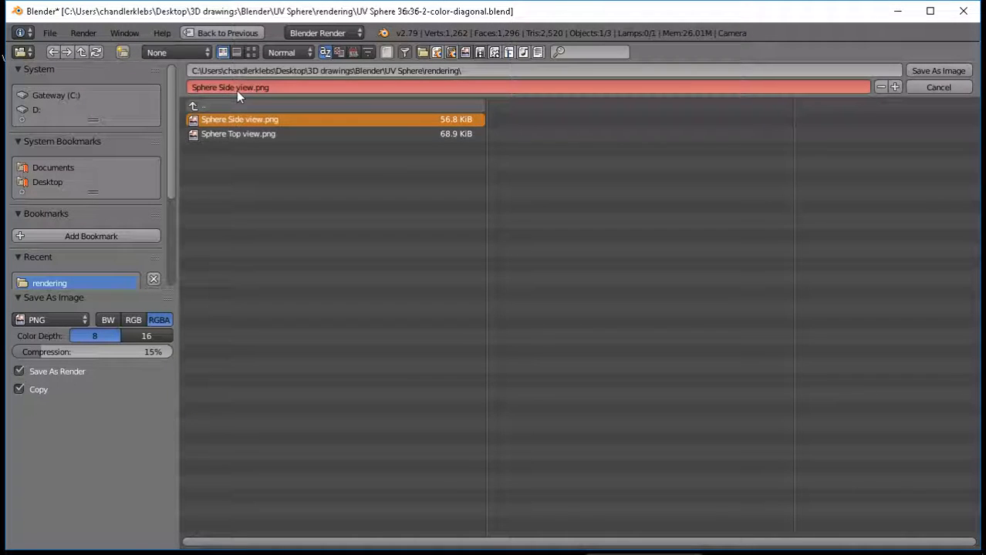
pyautogui.click(231, 87)
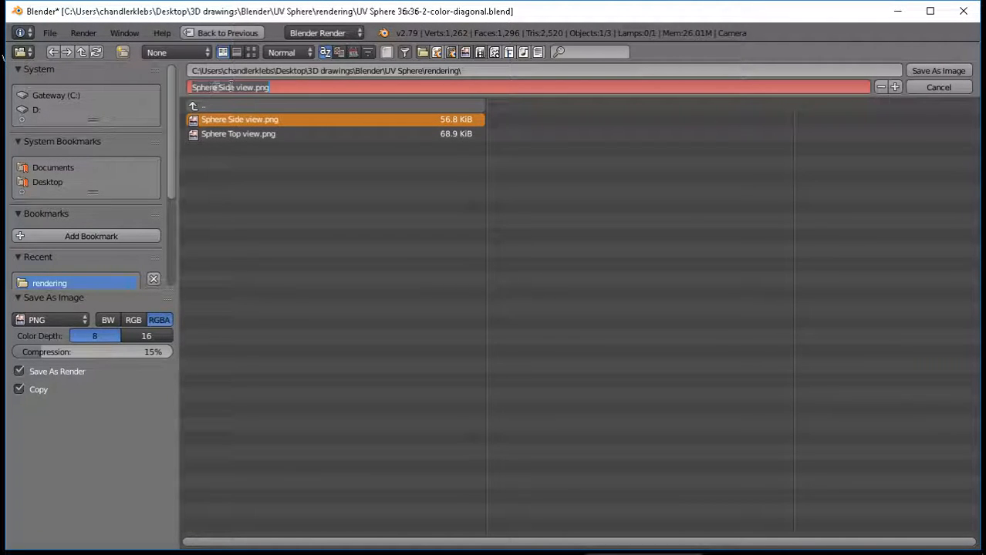
pyautogui.click(193, 87)
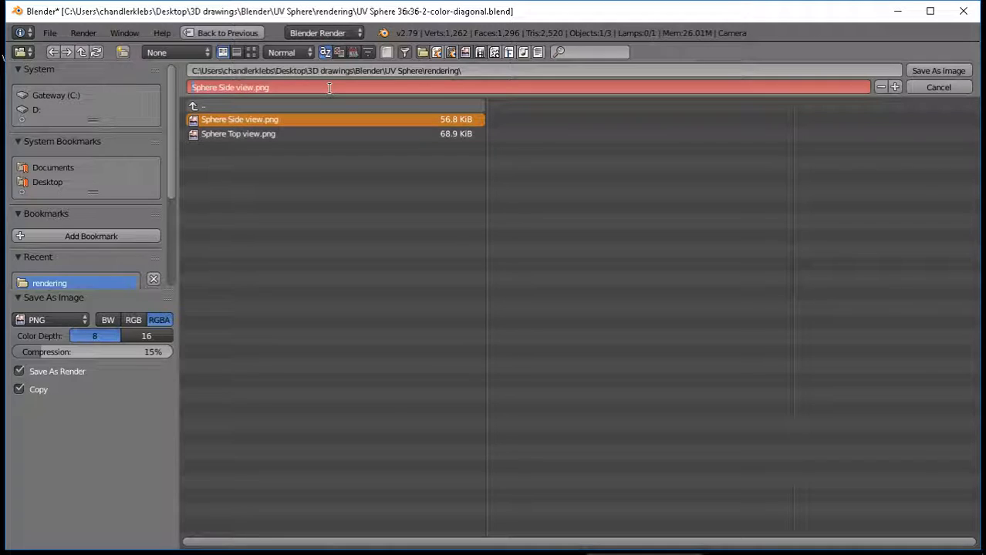
pyautogui.write('2 color')
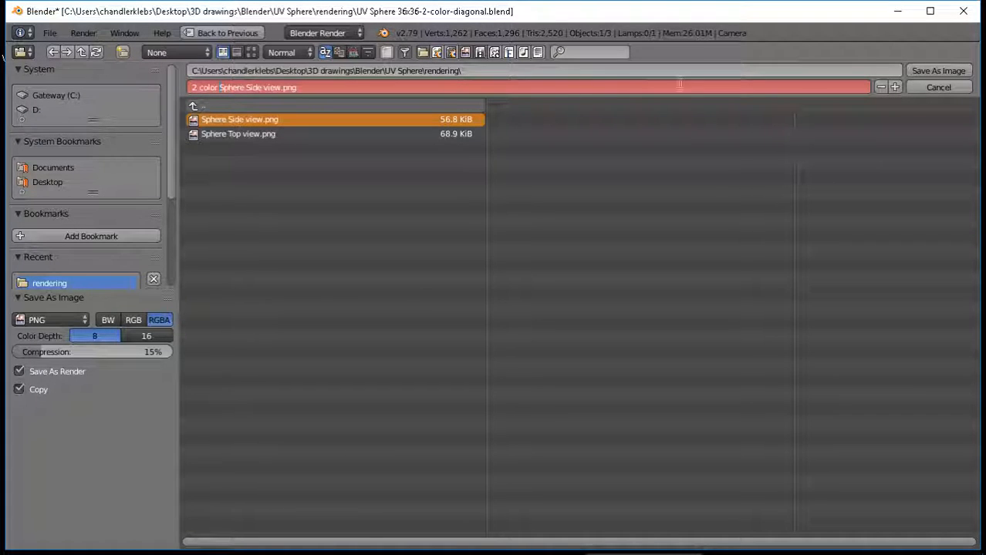
pyautogui.click(931, 71)
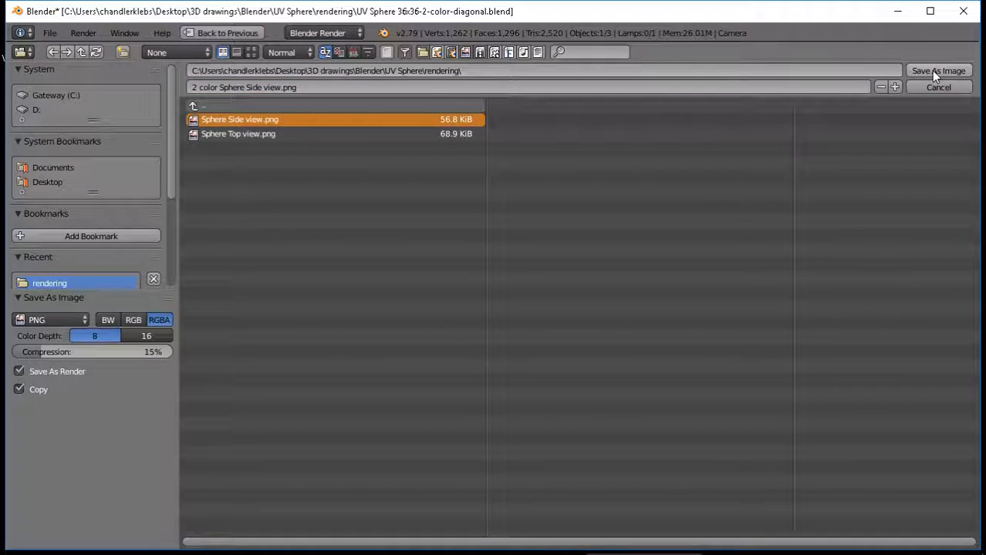
pyautogui.click(931, 70)
# - Save the scene over the existing UV Sphere 36x36-2-color-diagonal.blend file and quit Blender
pyautogui.click(963, 10)
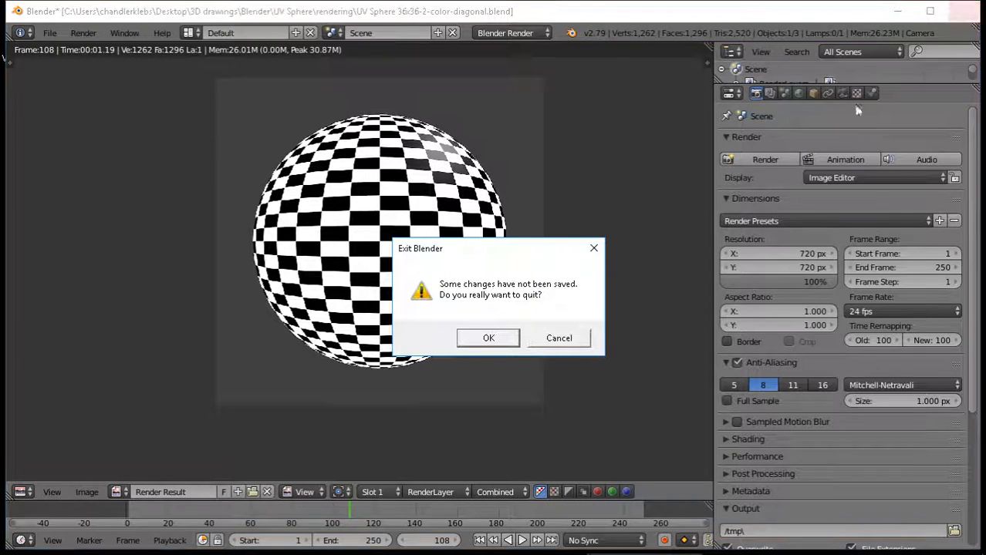
pyautogui.click(558, 340)
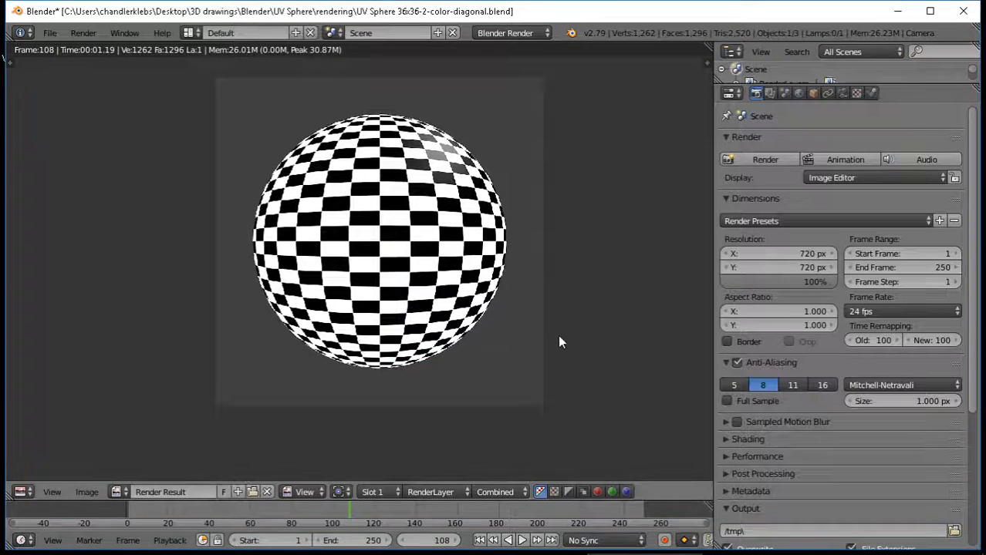
pyautogui.press('Escape')
pyautogui.hotkey('ctrl', 's')
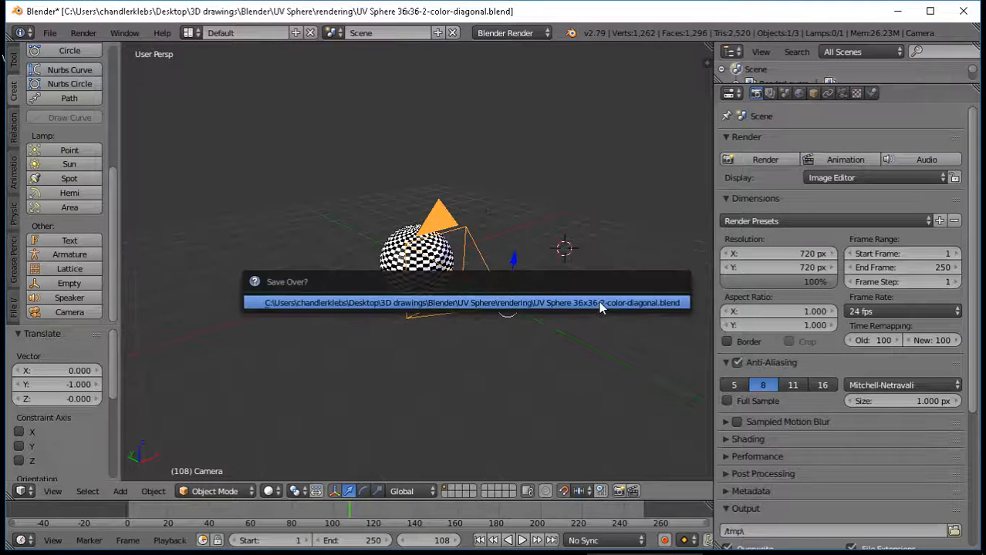
pyautogui.click(595, 303)
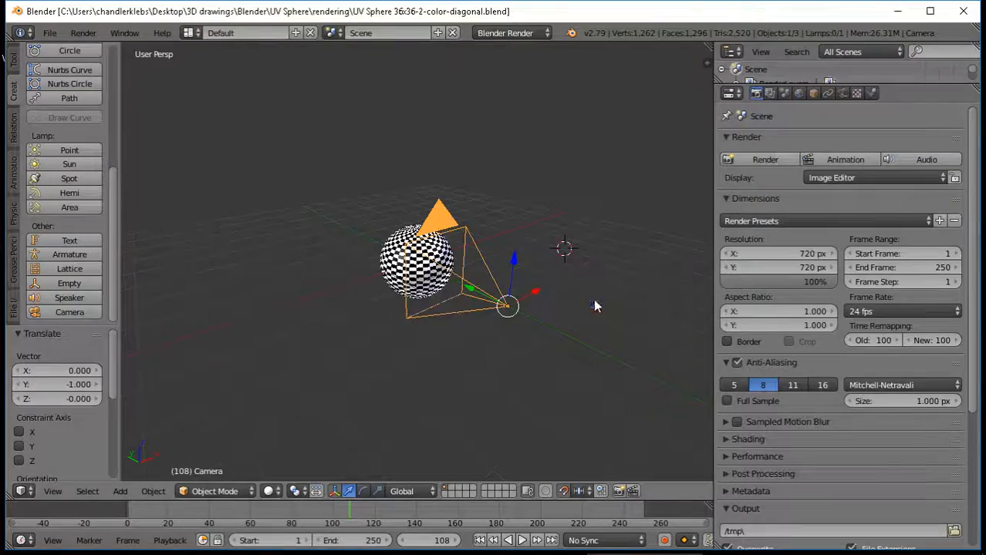
pyautogui.click(964, 11)
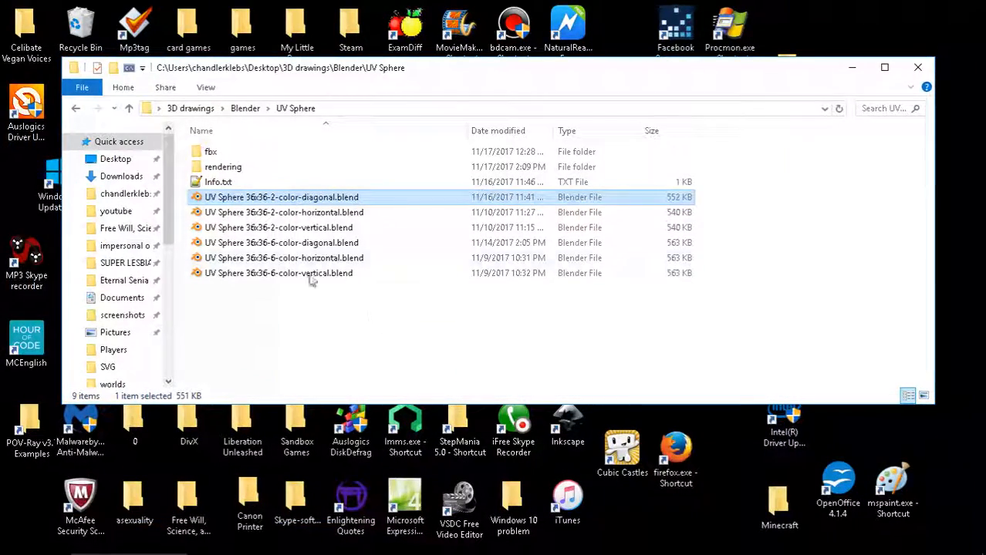
# - View "2 color Sphere Side view.png" from the rendering folder in File Explorer, close the viewer and return to that folder
pyautogui.doubleClick(249, 168)
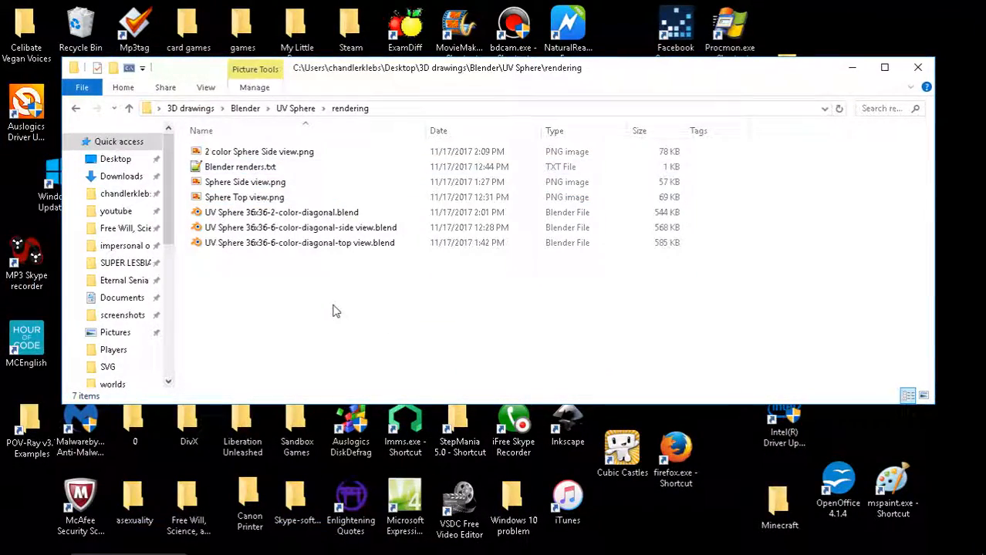
pyautogui.click(272, 156)
pyautogui.doubleClick(272, 157)
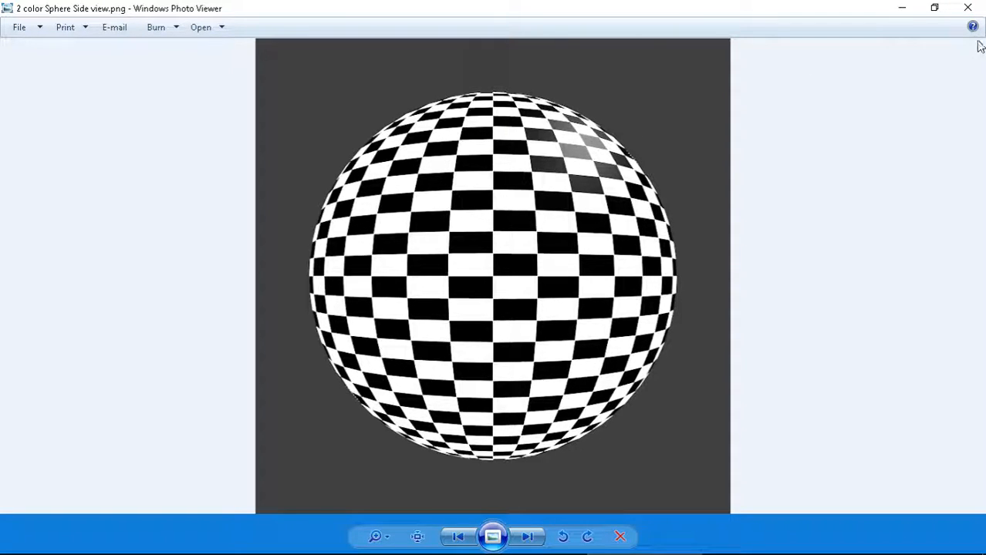
pyautogui.click(970, 10)
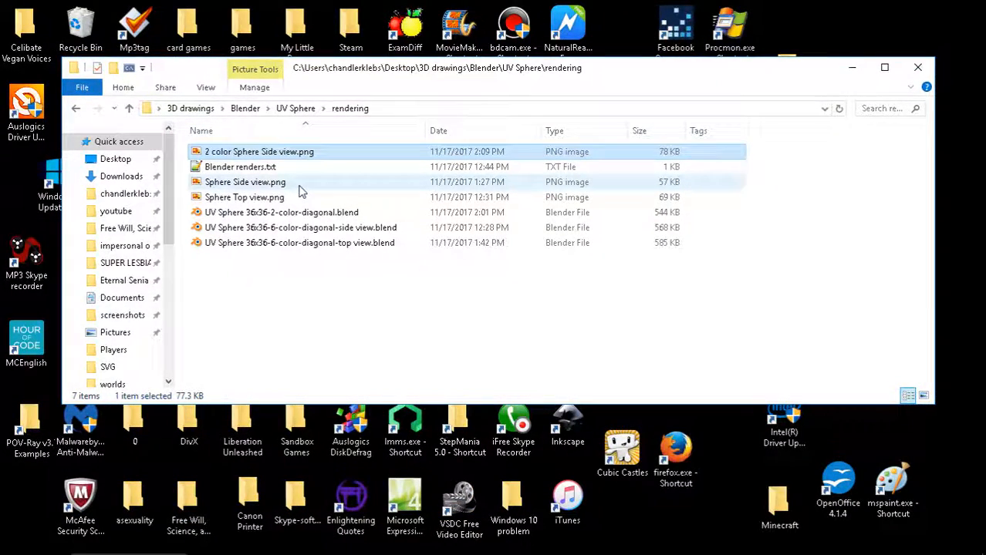
pyautogui.click(128, 108)
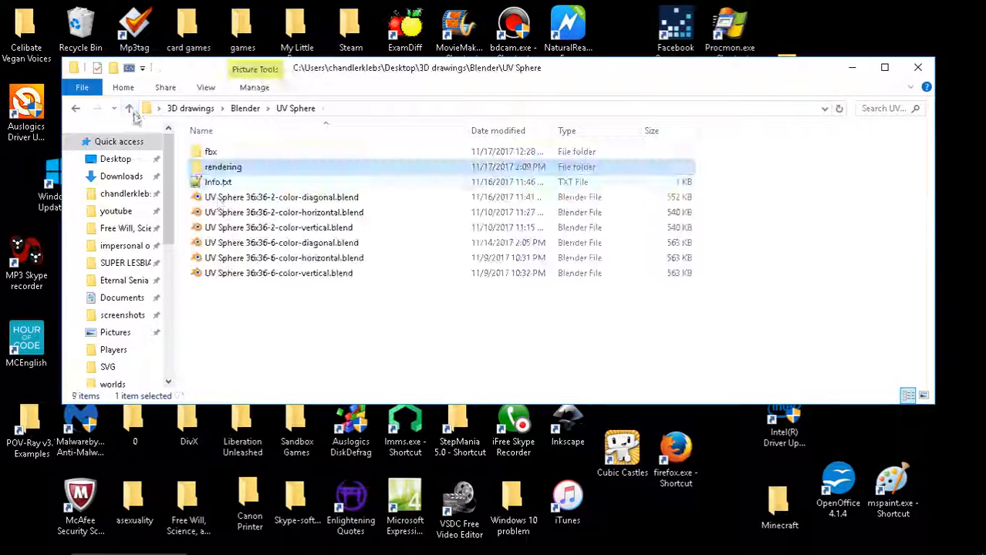
pyautogui.doubleClick(251, 175)
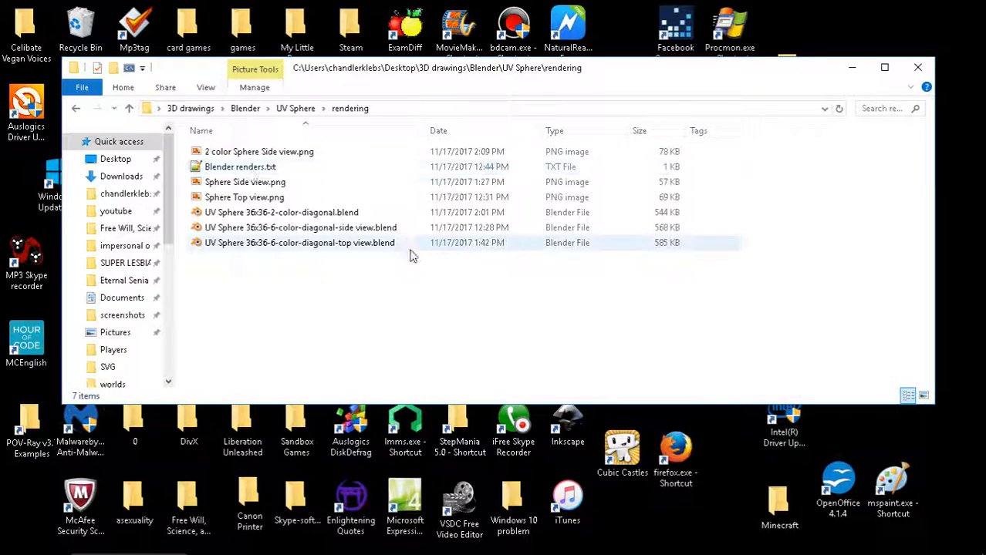
# - Open UV Sphere 36x36-2-color-diagonal.blend from the rendering folder in Blender and delete the lamp above the sphere
pyautogui.doubleClick(328, 213)
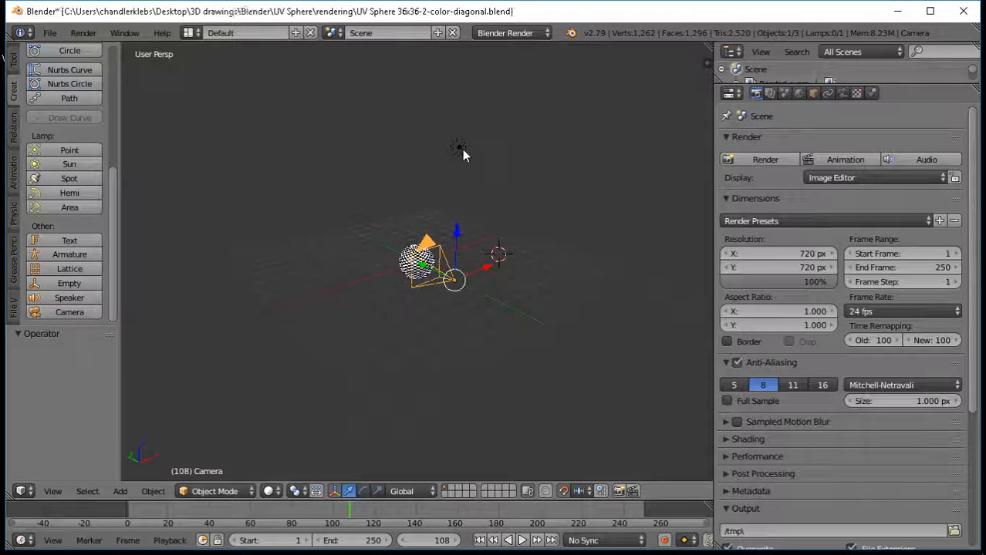
pyautogui.rightClick(461, 147)
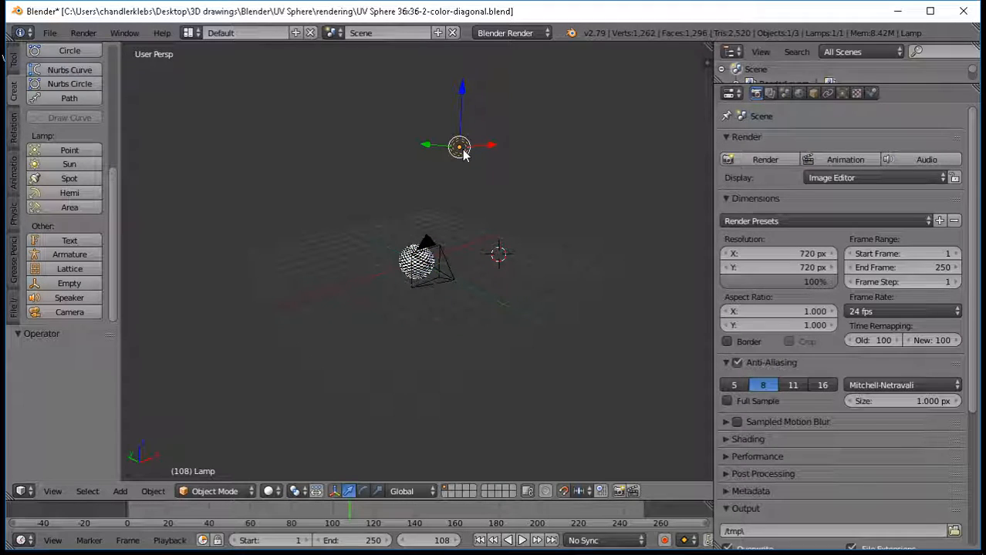
pyautogui.press('x')
pyautogui.click(442, 153)
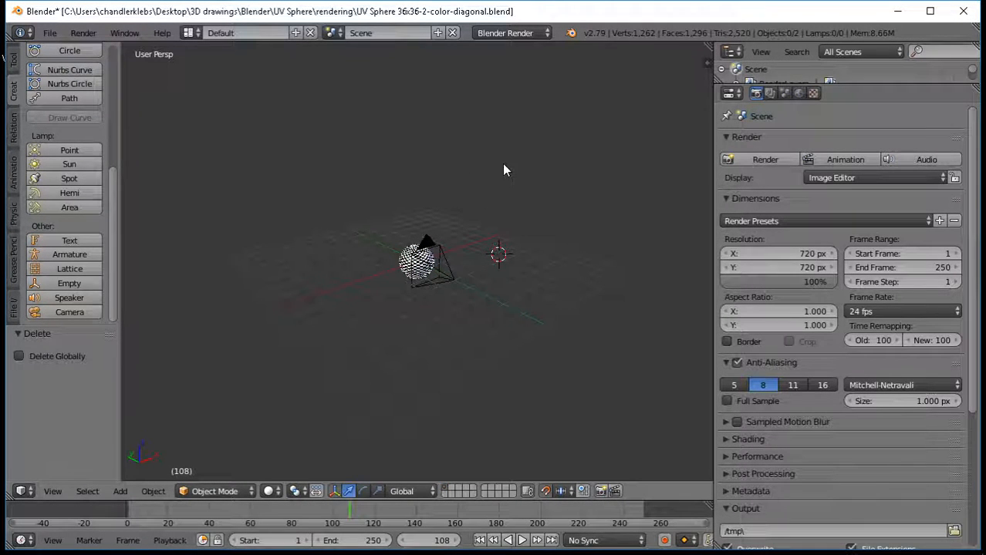
# - Save the lampless scene over the existing blend file and render the image from the camera
pyautogui.hotkey('ctrl', 's')
pyautogui.click(409, 174)
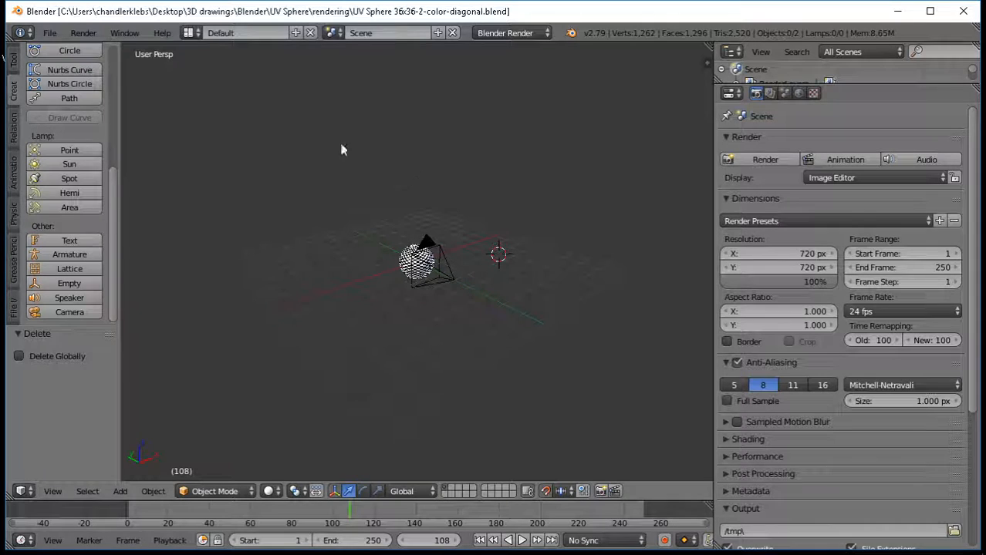
pyautogui.click(84, 33)
pyautogui.click(97, 52)
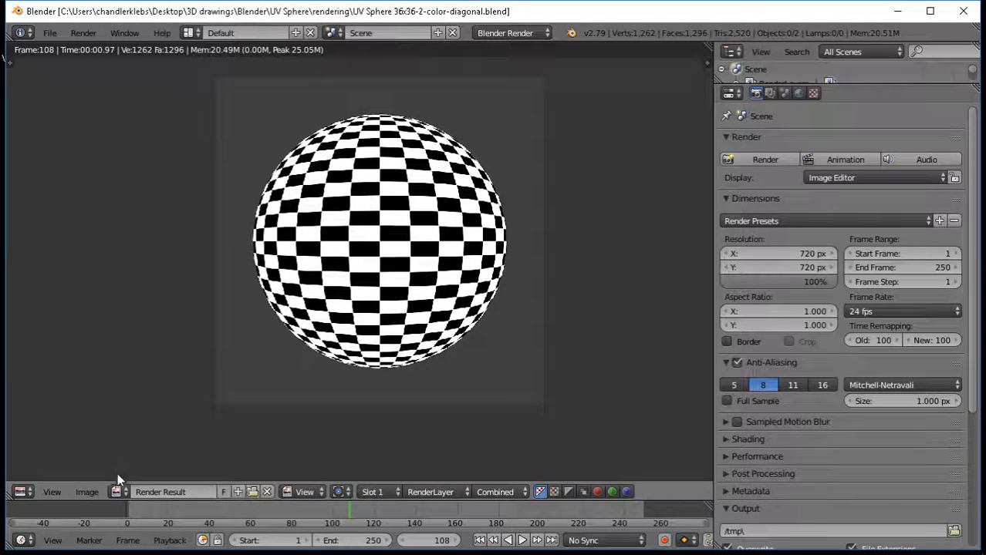
# - Save the rendered image over the existing "2 color Sphere Side view.png" in the rendering folder
pyautogui.click(88, 491)
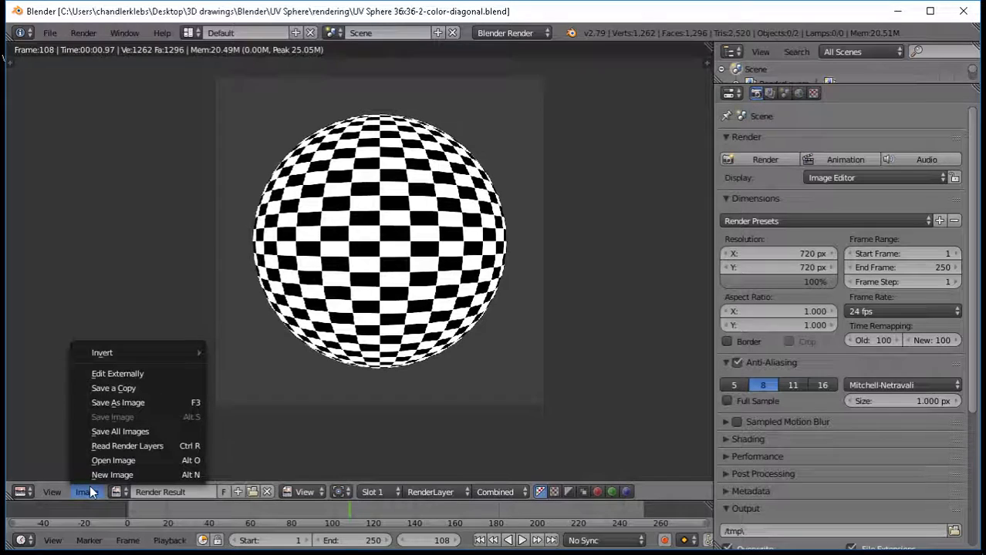
pyautogui.click(122, 402)
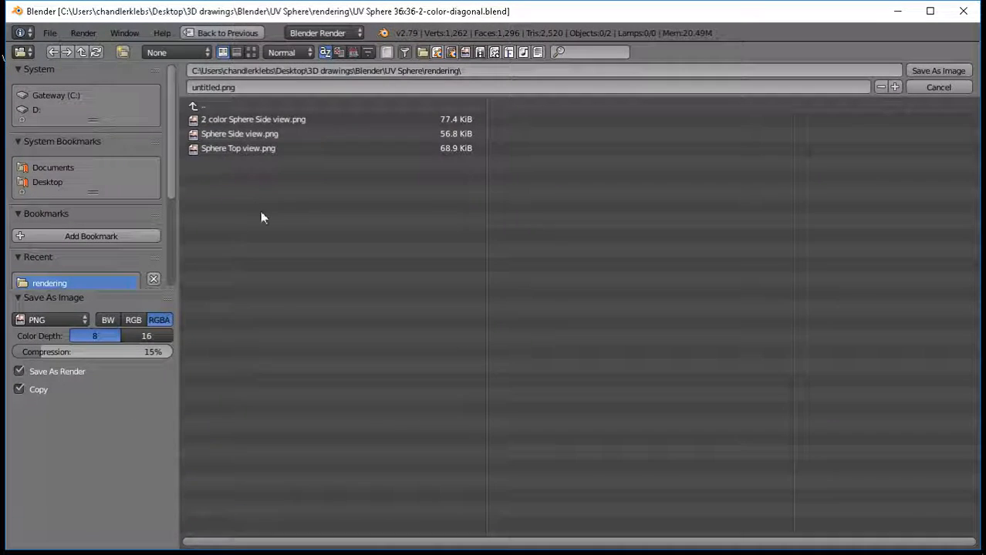
pyautogui.click(278, 122)
pyautogui.click(917, 70)
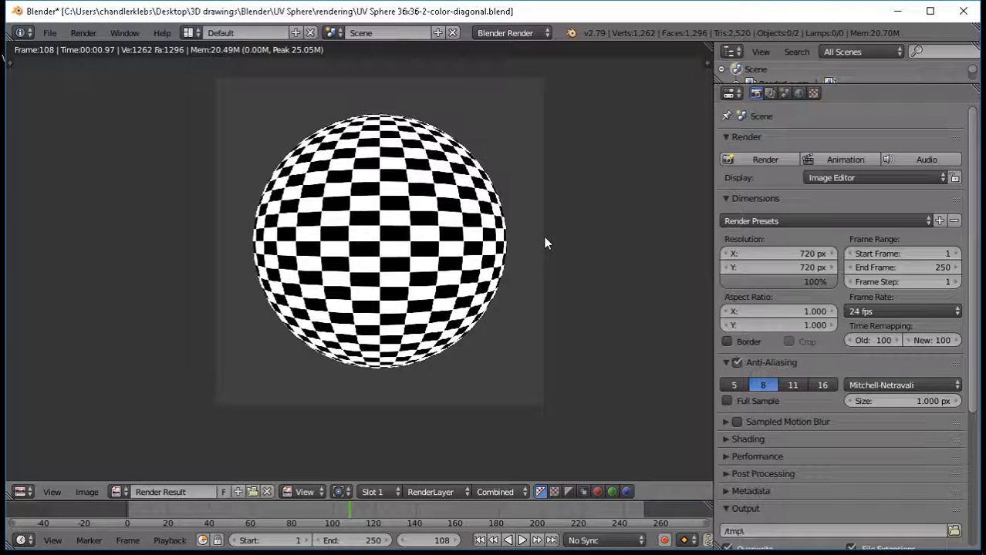
# - Leave the render result, save the scene over UV Sphere 36x36-2-color-diagonal.blend and quit Blender
pyautogui.press('Escape')
pyautogui.hotkey('ctrl', 's')
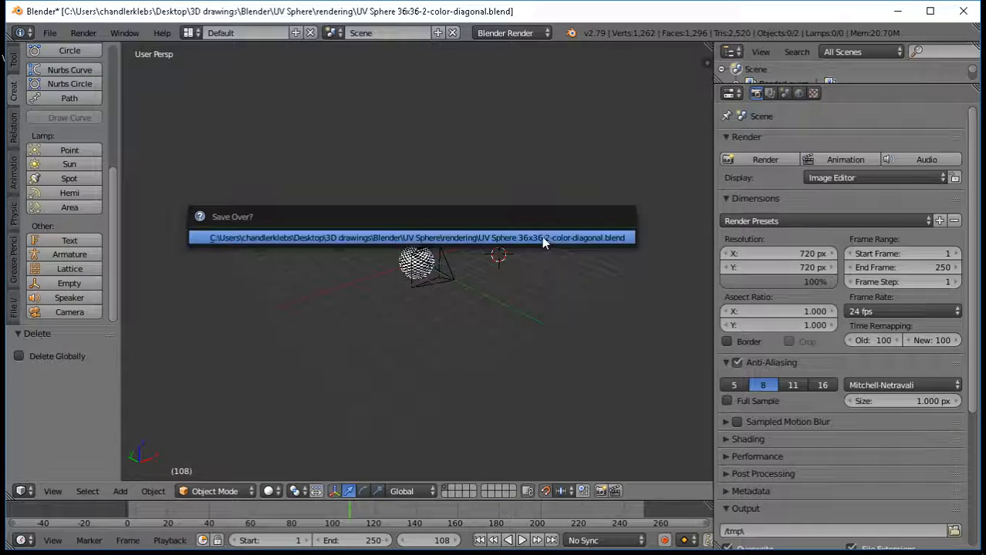
pyautogui.click(544, 238)
pyautogui.click(964, 13)
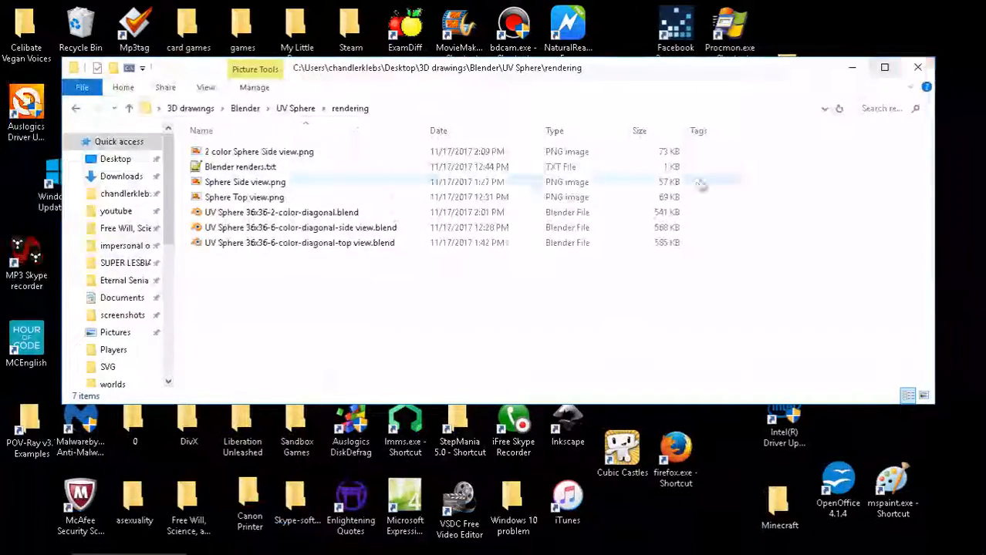
# - View the re-rendered "2 color Sphere Side view.png" from the rendering folder in Windows Photo Viewer, then close the viewer
pyautogui.doubleClick(314, 152)
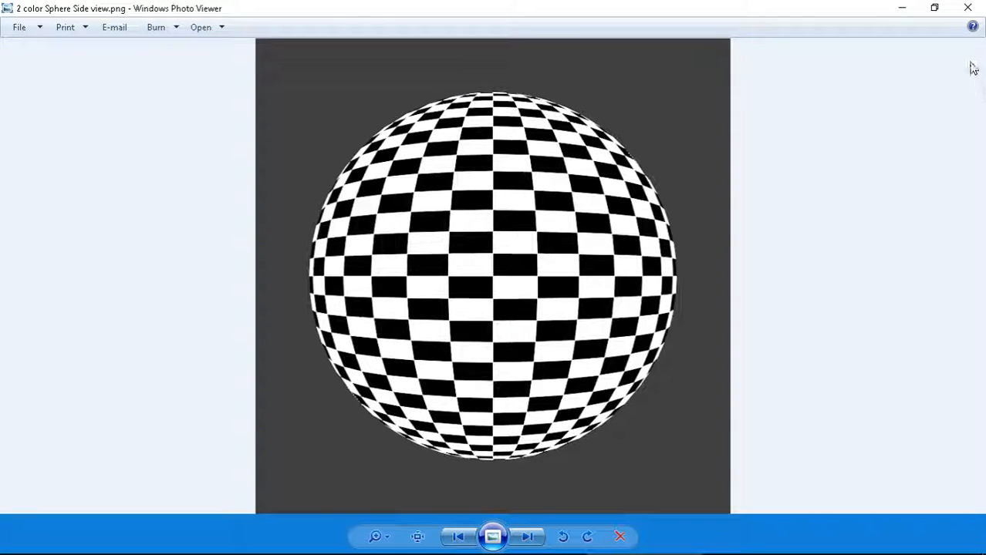
pyautogui.click(969, 9)
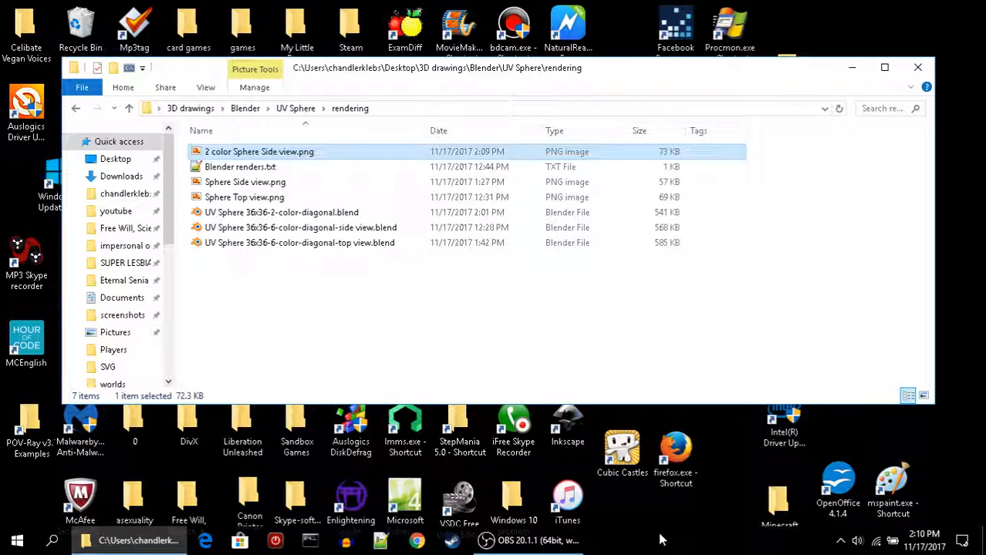
pyautogui.click(537, 544)
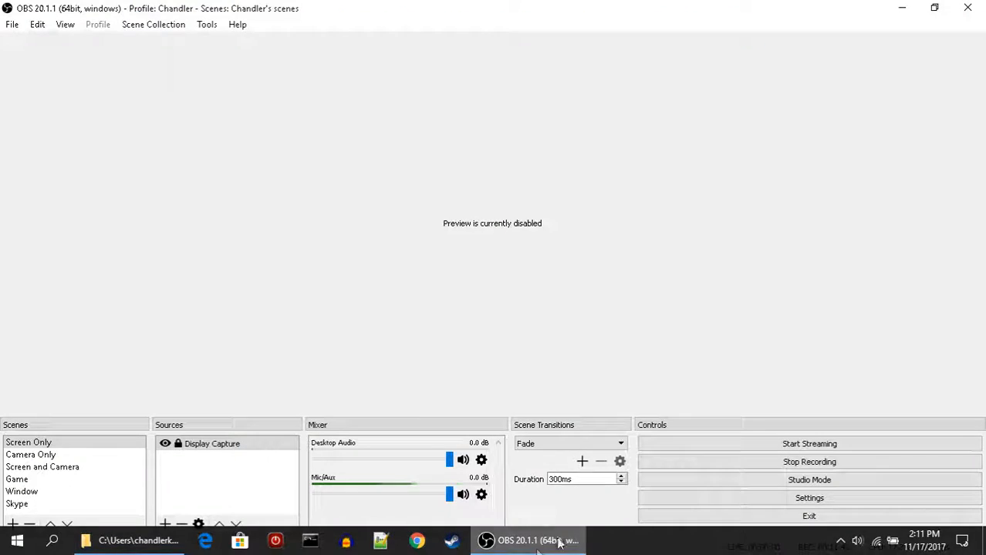